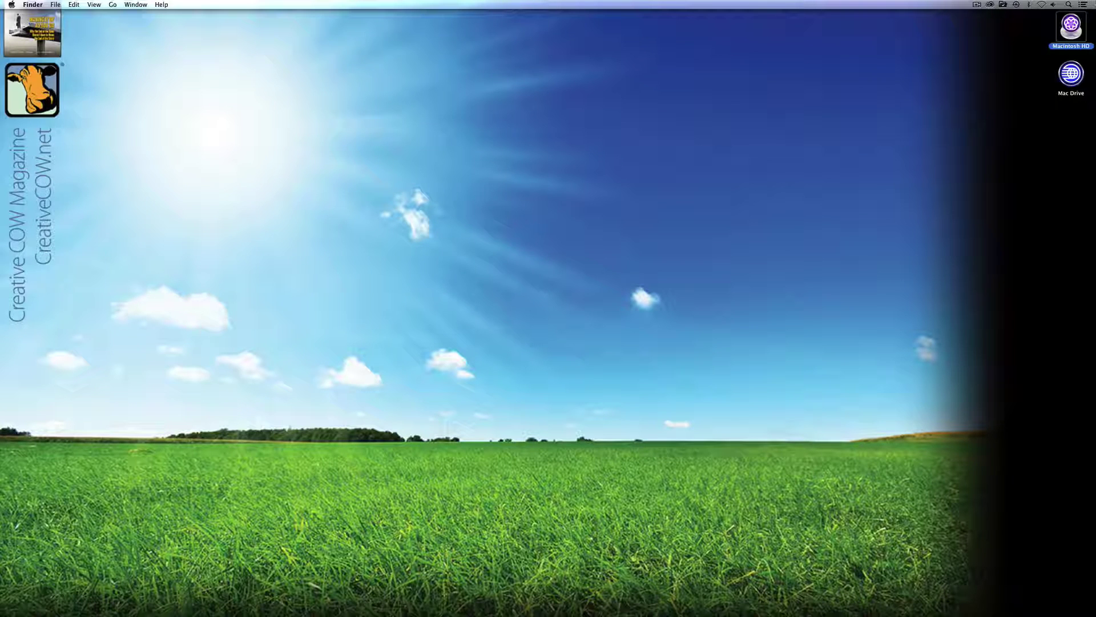
# - Switch to Avid Media Composer and view its About information
pyautogui.press('Escape')
pyautogui.press('super+Tab')
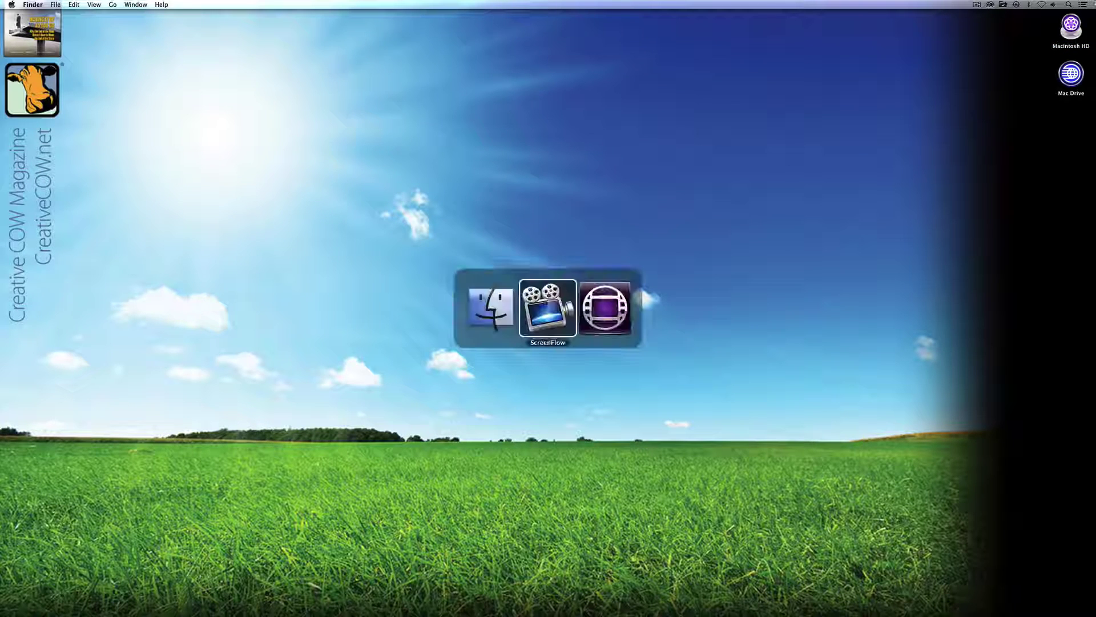
pyautogui.press('super+Tab')
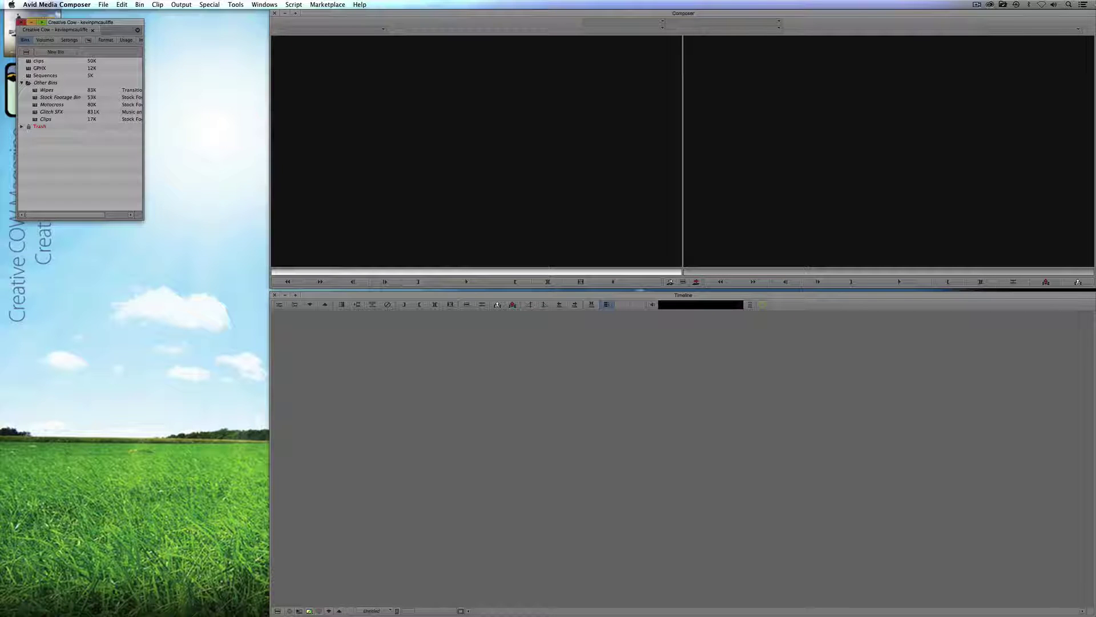
pyautogui.click(66, 4)
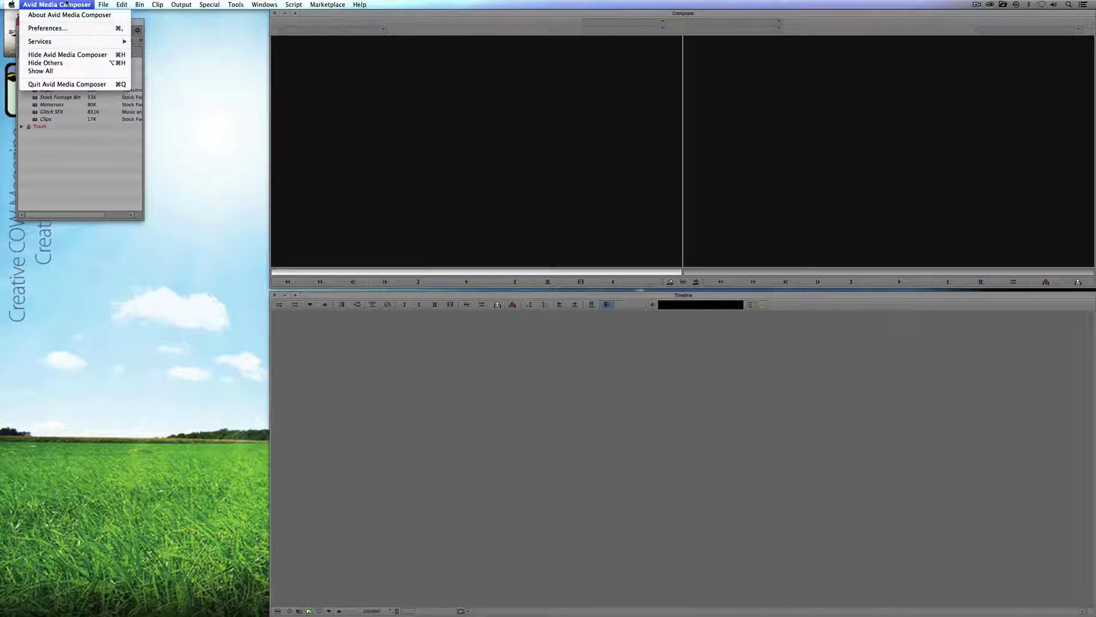
pyautogui.click(64, 15)
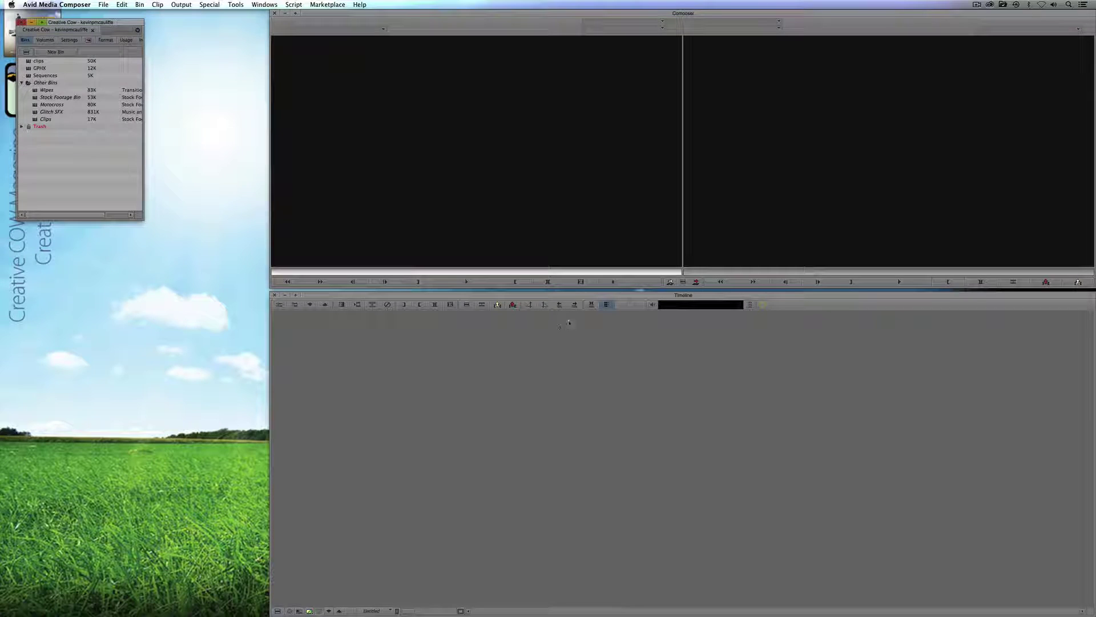
# - Open the Sequences and Motocross bins, placing the Sequences bin window below the project window
pyautogui.doubleClick(45, 76)
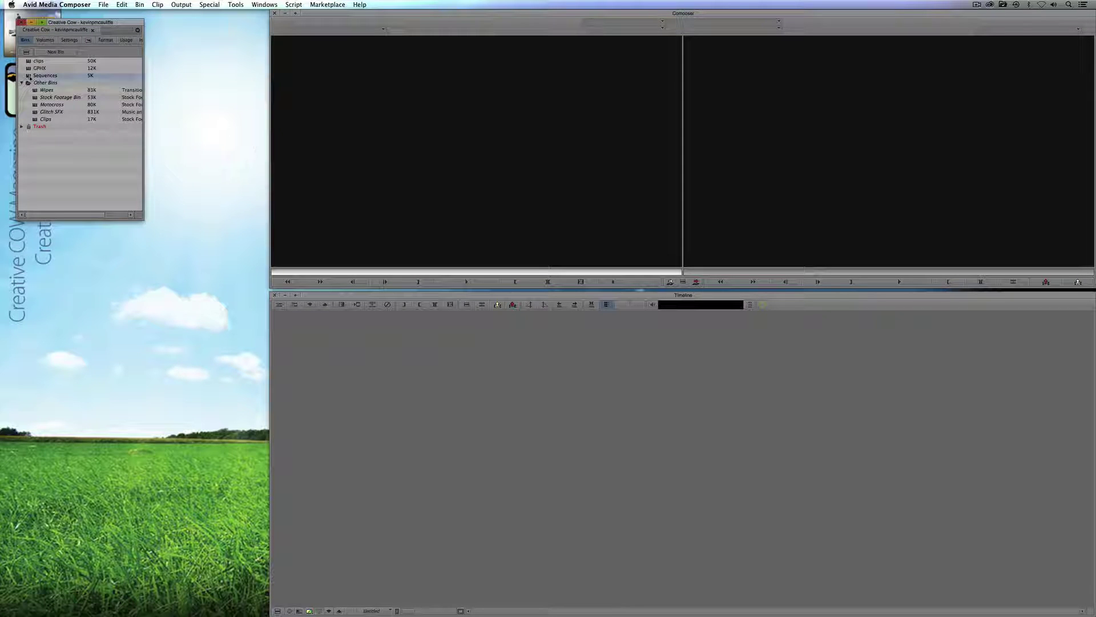
pyautogui.moveTo(67, 255); pyautogui.dragTo(74, 292)
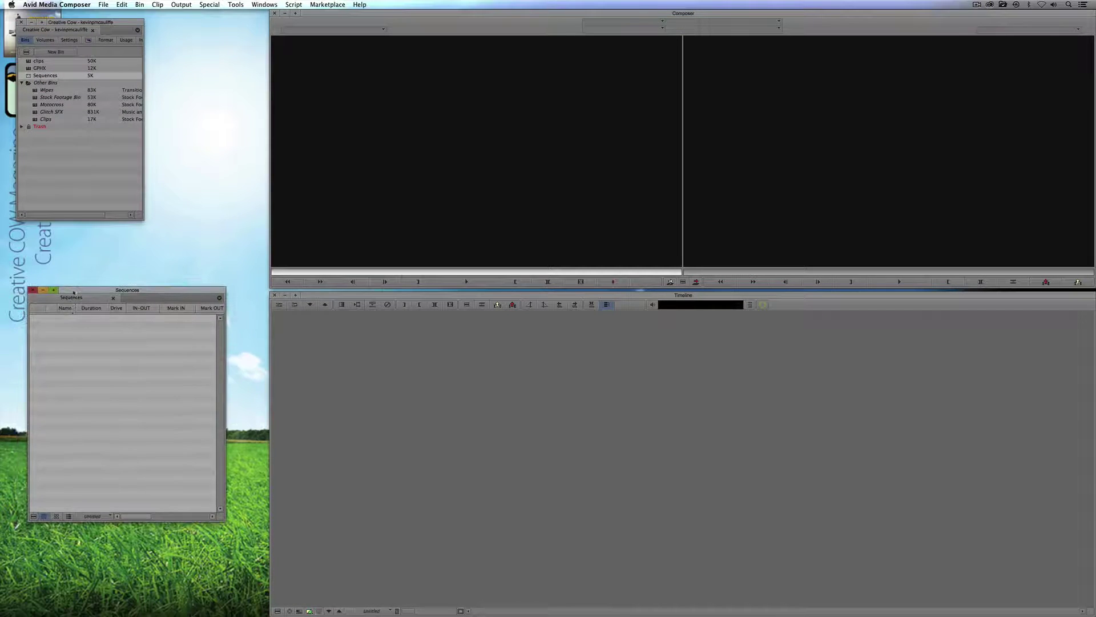
pyautogui.doubleClick(35, 106)
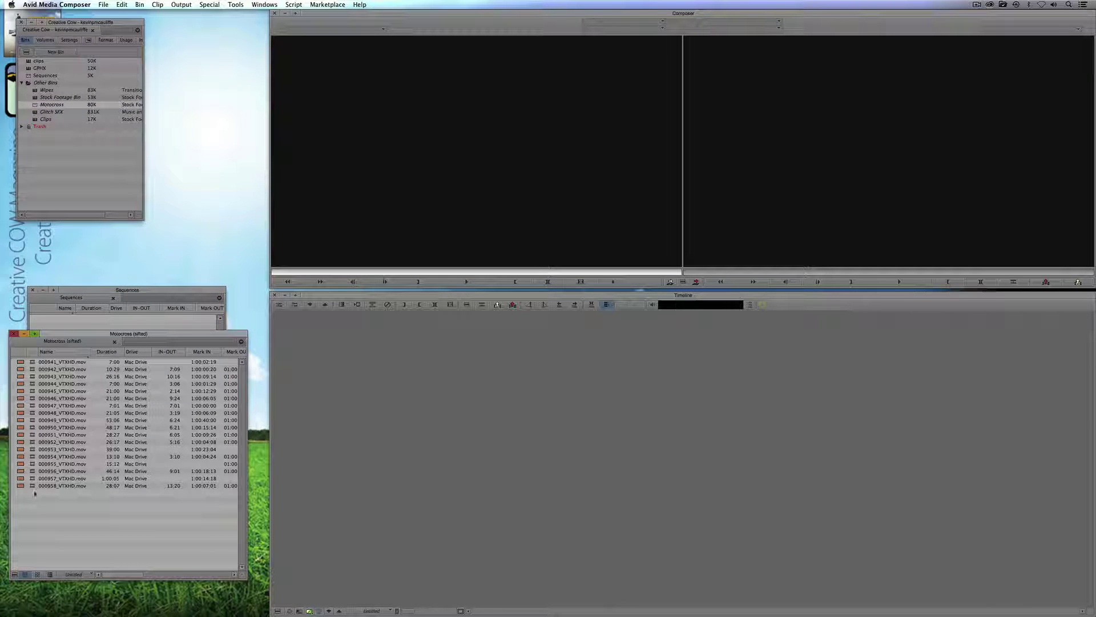
# - Load 000957_VTXHD.mov into the source monitor and mark an out point that gives a 10-second section
pyautogui.moveTo(34, 485); pyautogui.dragTo(358, 194)
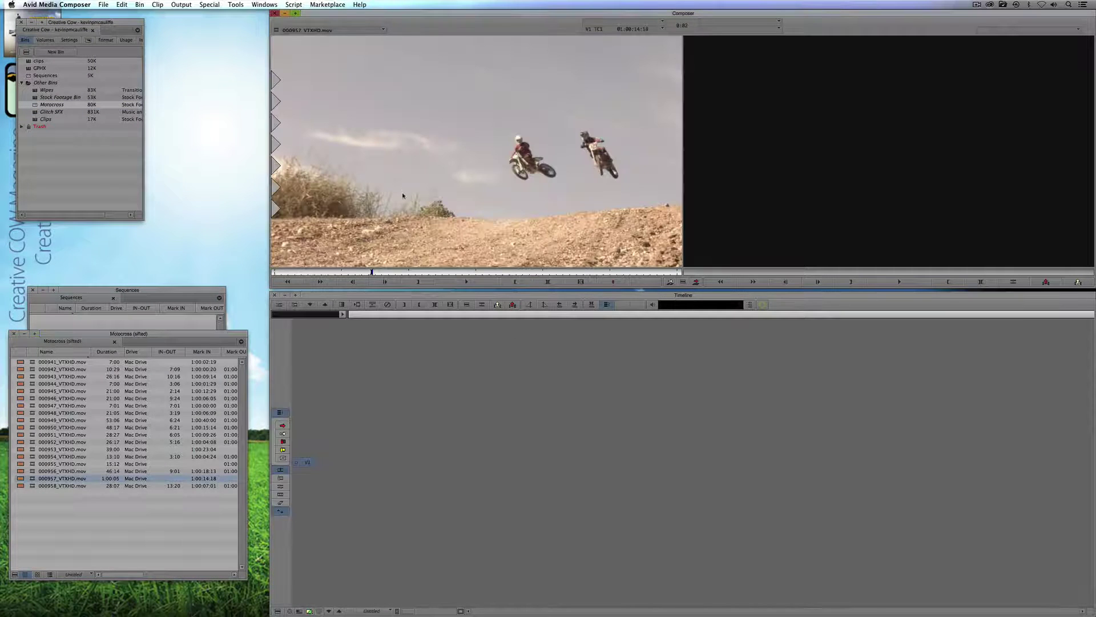
pyautogui.write('+10')
pyautogui.press('Return')
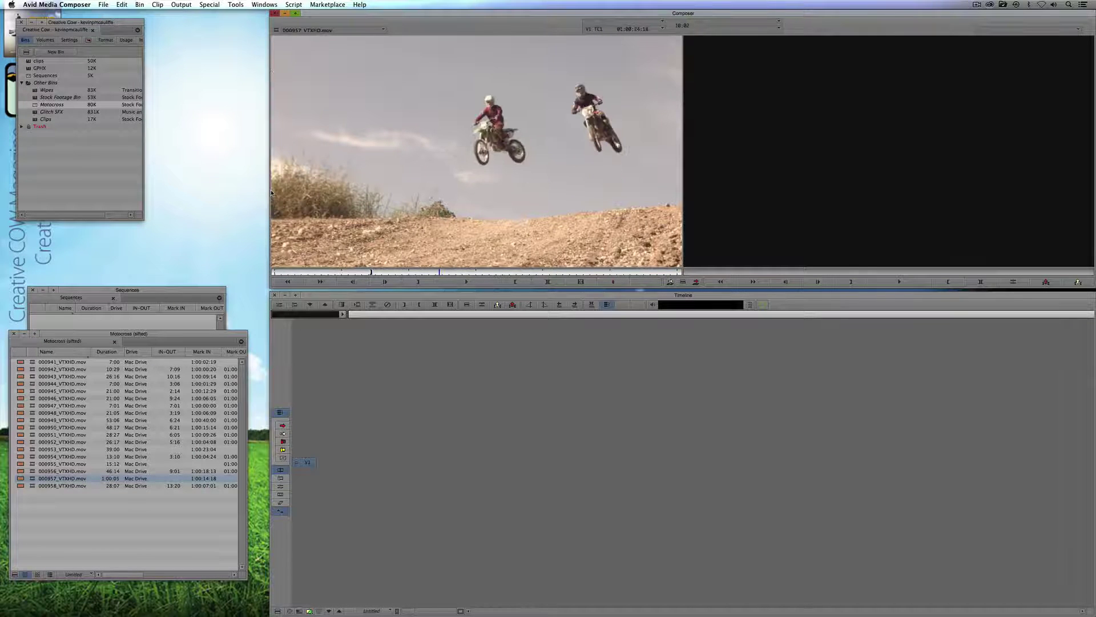
pyautogui.press('space')
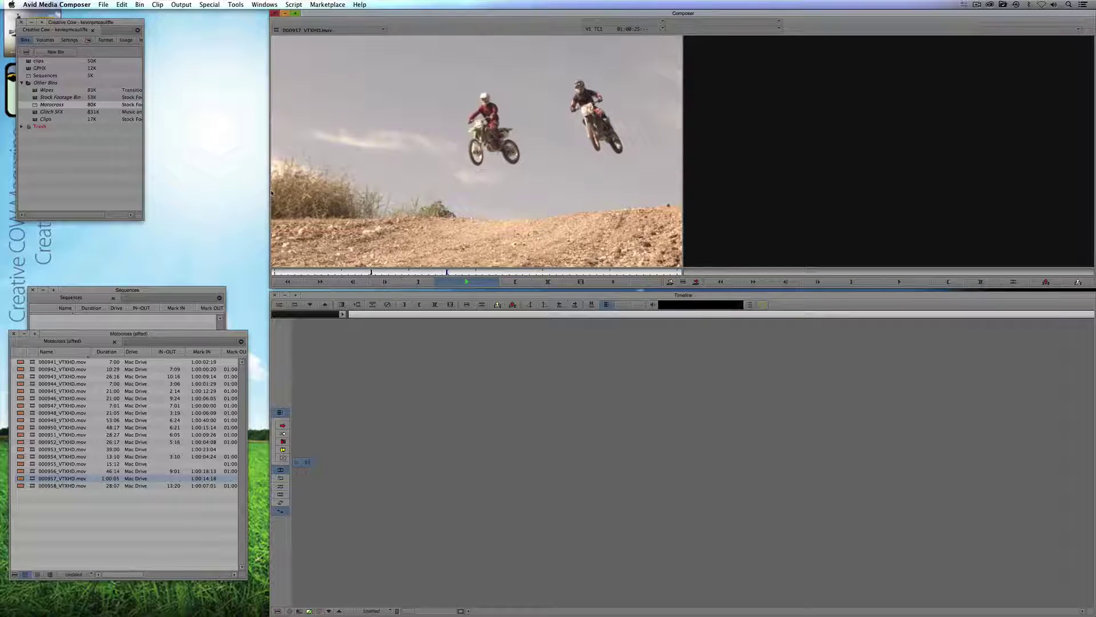
pyautogui.press('o')
pyautogui.press('space')
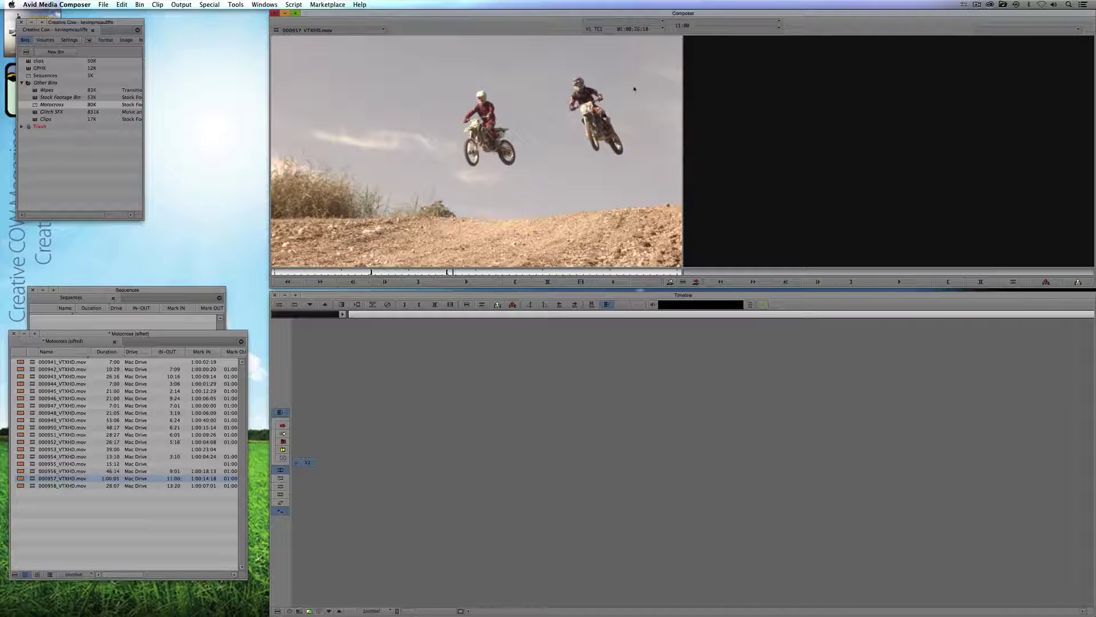
pyautogui.press('j')
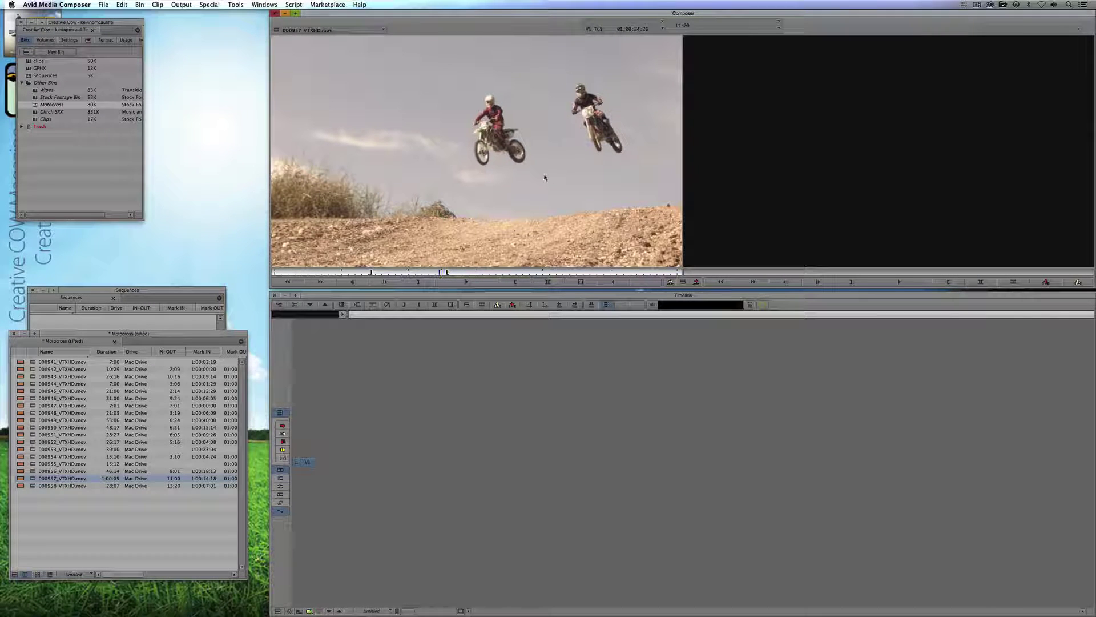
pyautogui.press('o')
# - Splice the marked section into a new sequence stored in the Sequences bin
pyautogui.press('v')
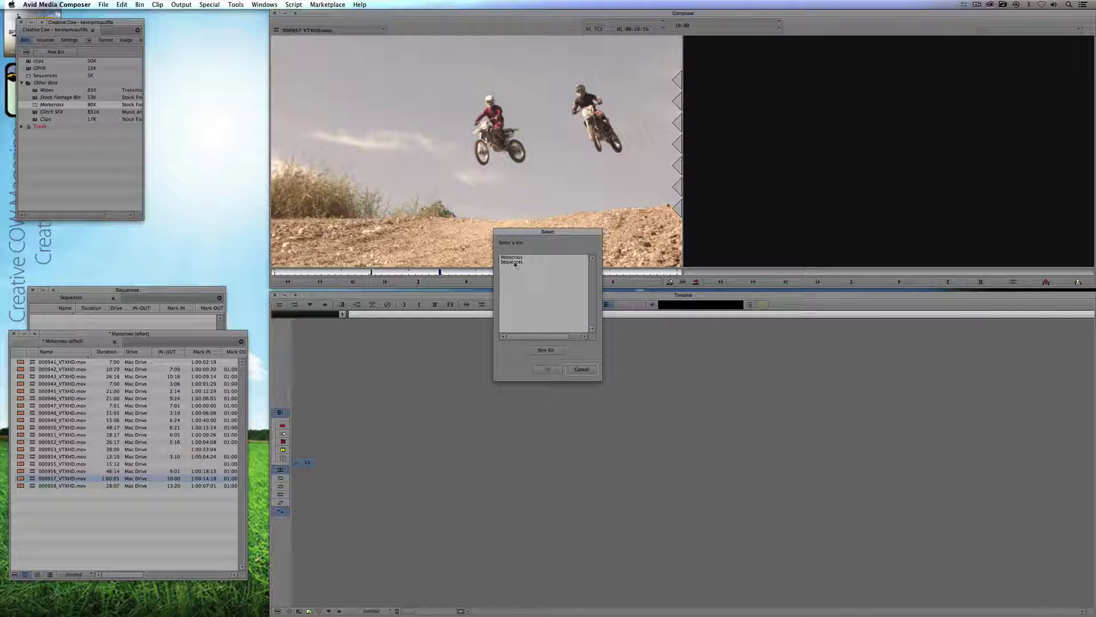
pyautogui.click(517, 262)
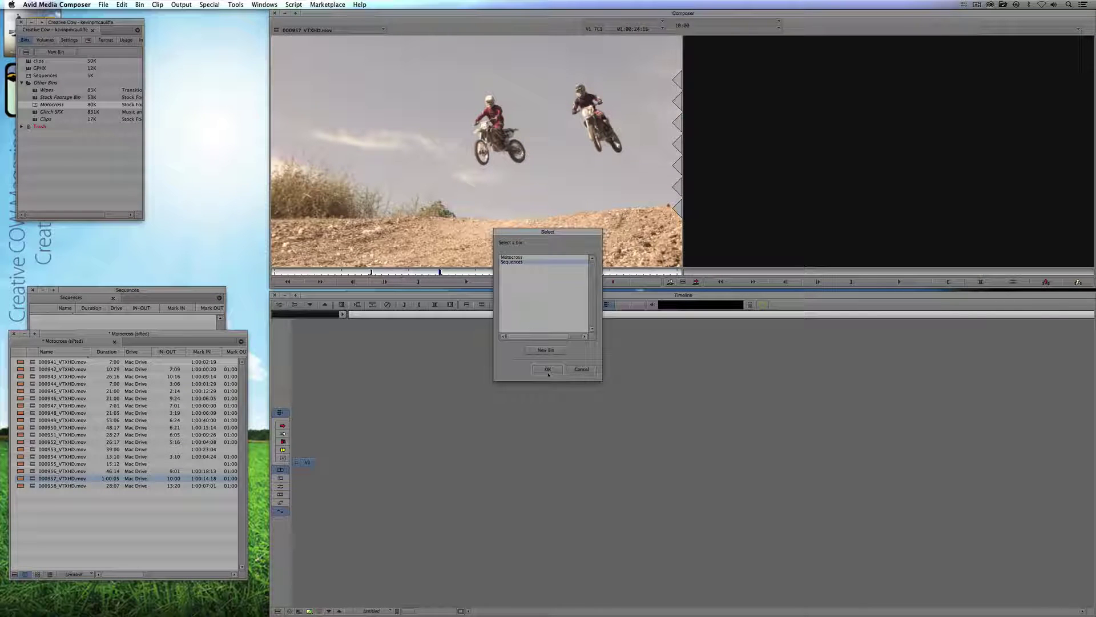
pyautogui.click(548, 370)
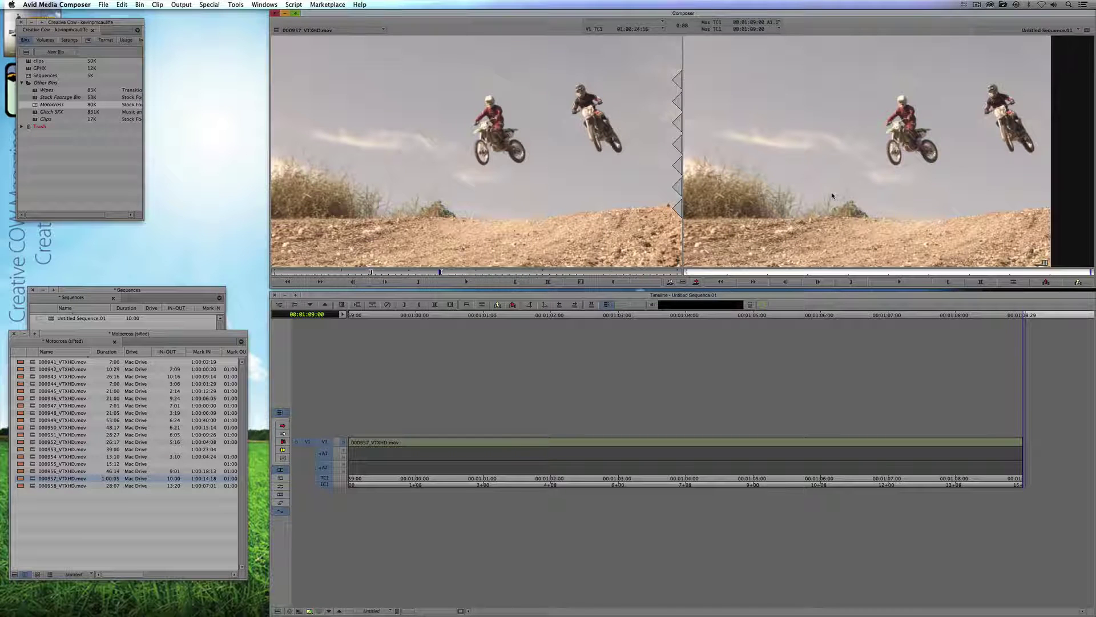
# - Apply the 3D Warp effect from the Blend category to the clip on V1
pyautogui.click(600, 425)
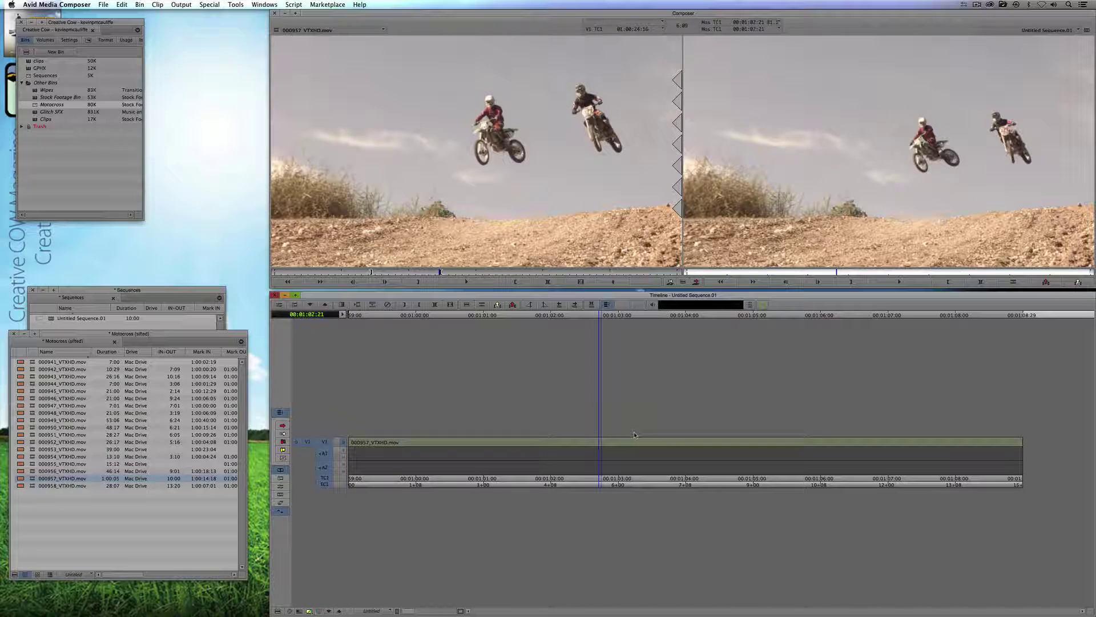
pyautogui.press('super+8')
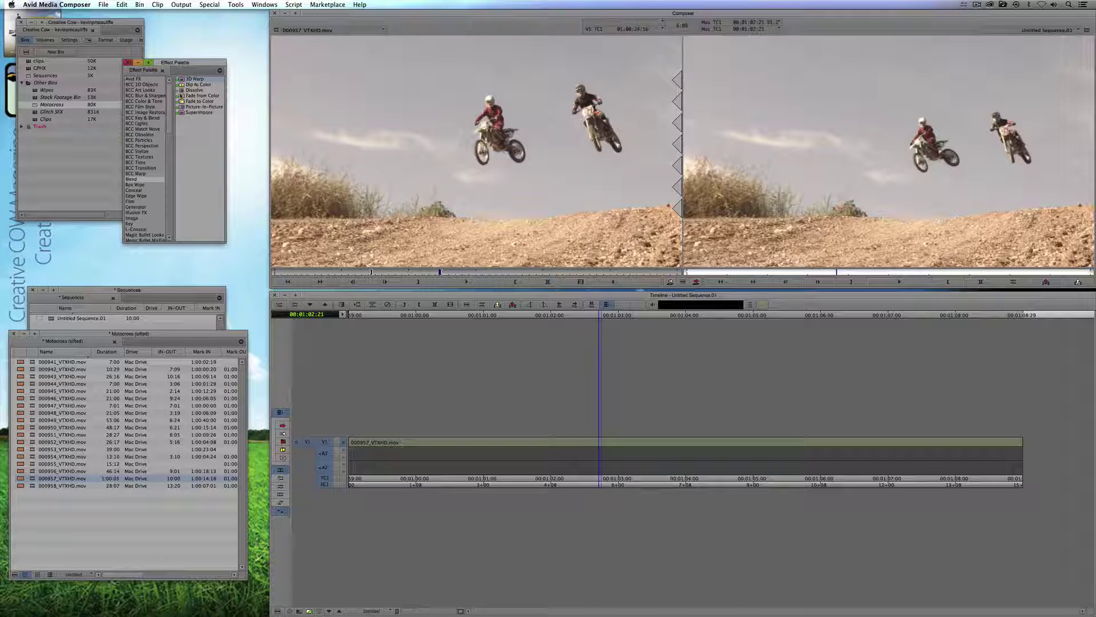
pyautogui.moveTo(181, 80); pyautogui.dragTo(607, 438)
pyautogui.click(642, 449)
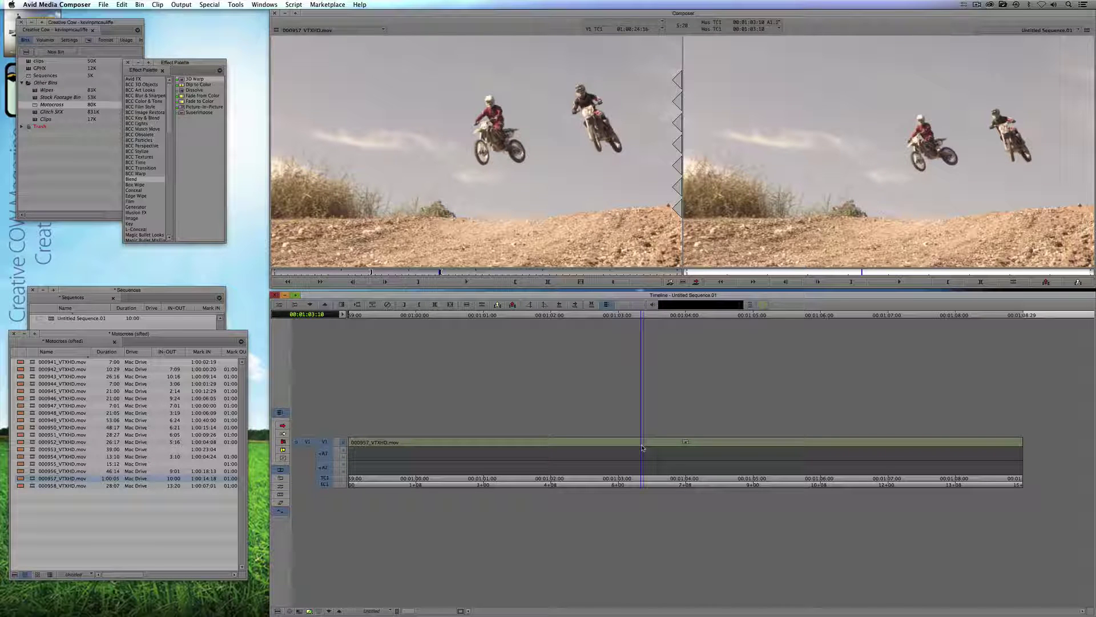
# - Open the 3D Warp in the Effect Editor and set the X and Y scaling to 33
pyautogui.hotkey('shift', 'F10')
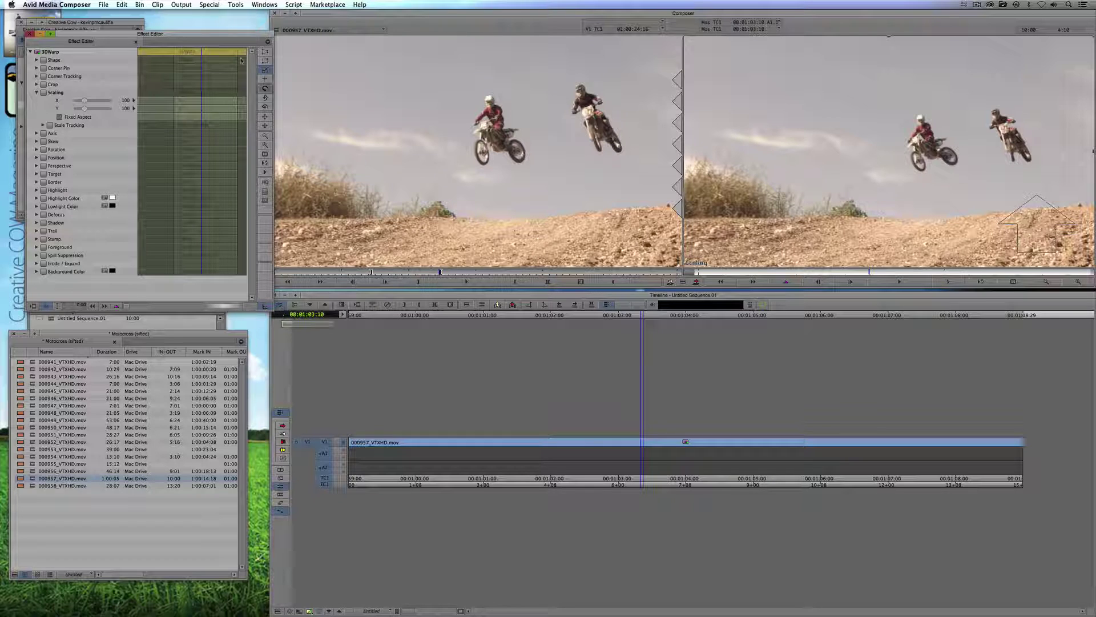
pyautogui.moveTo(156, 36); pyautogui.dragTo(215, 57)
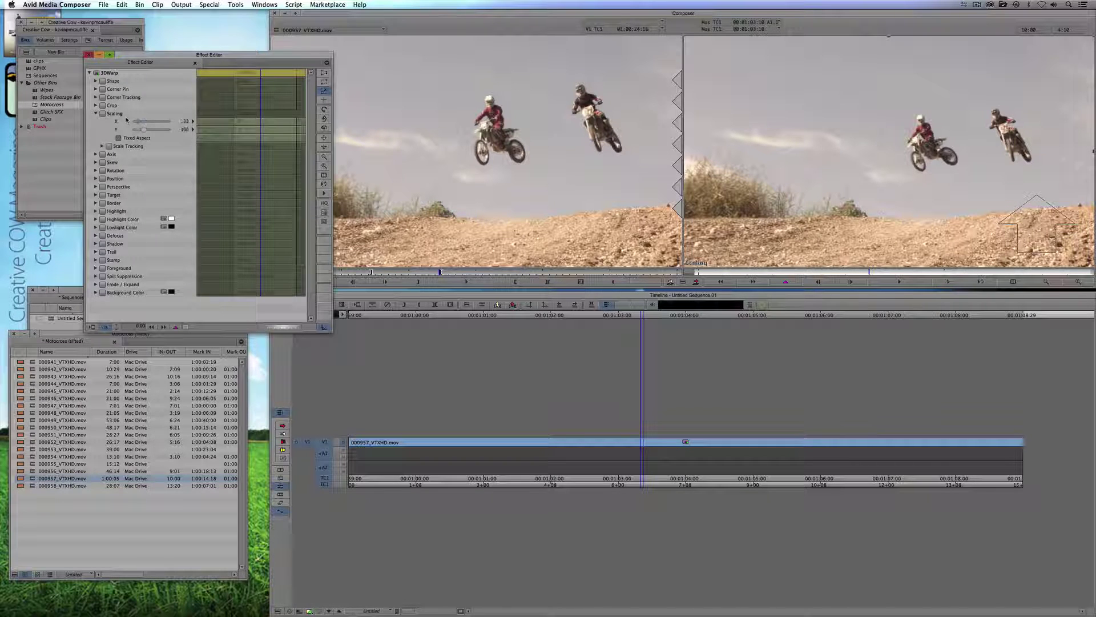
pyautogui.press('Return')
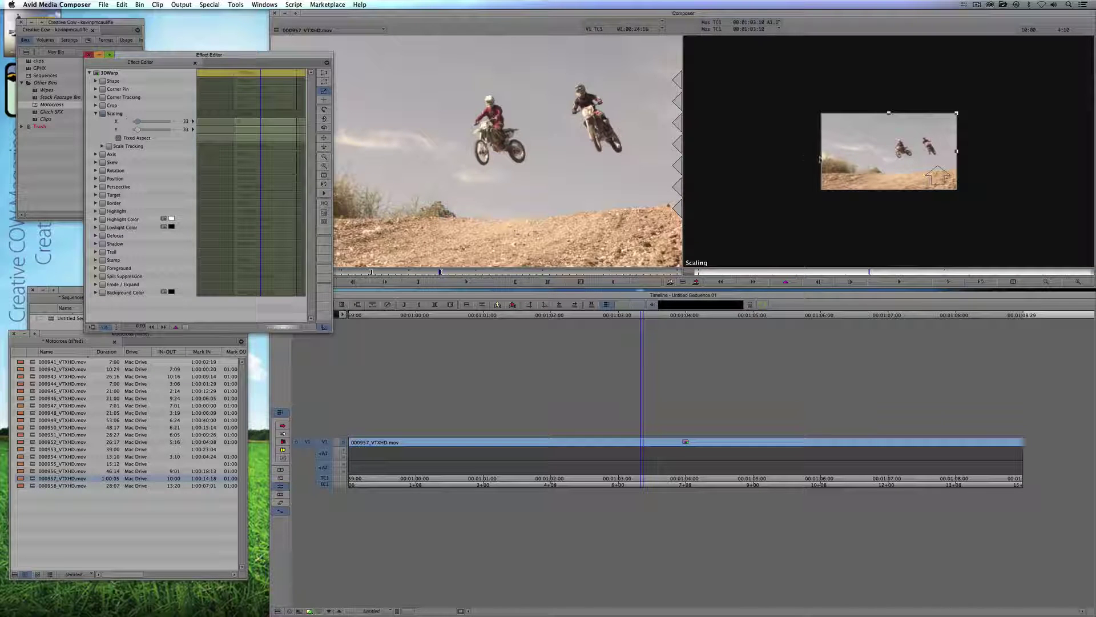
# - Move the scaled picture into the upper-left corner of the frame, keeping the Effect Editor clear of the monitors
pyautogui.click(869, 167)
pyautogui.moveTo(868, 167); pyautogui.dragTo(736, 93)
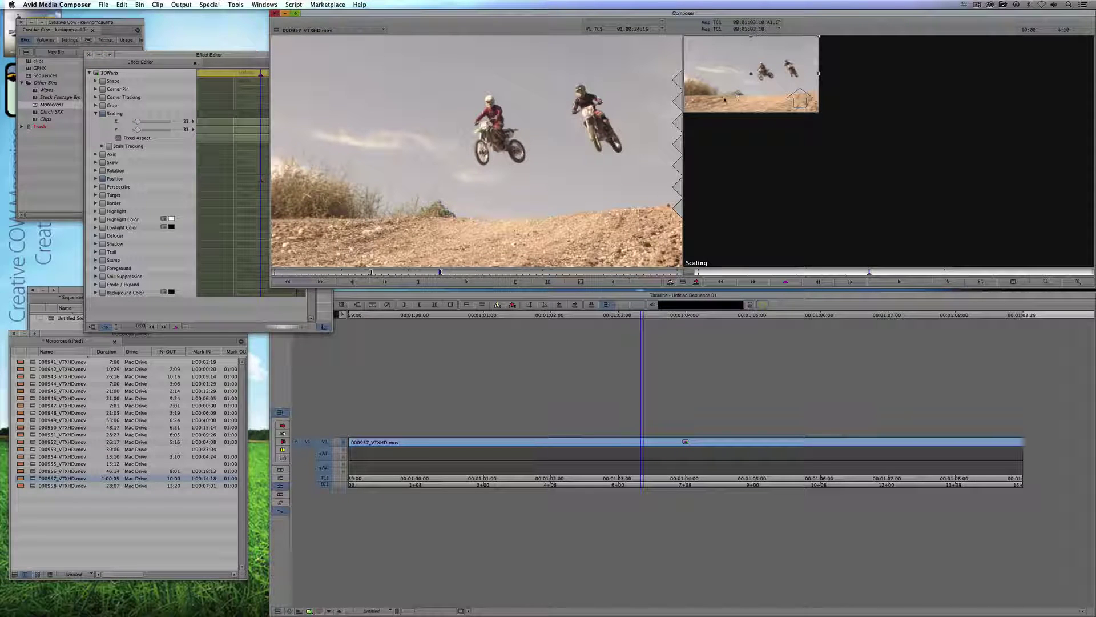
pyautogui.moveTo(221, 56); pyautogui.dragTo(139, 26)
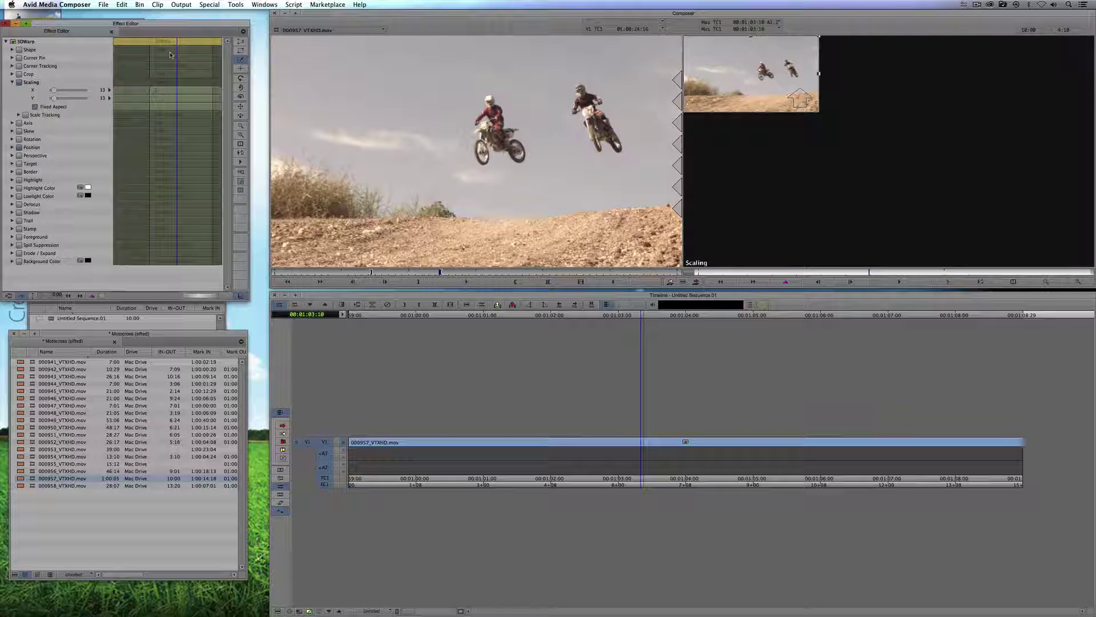
# - Add two video tracks above V1 and leave V1 as the only enabled video track
pyautogui.press('super+y')
pyautogui.press('super+y')
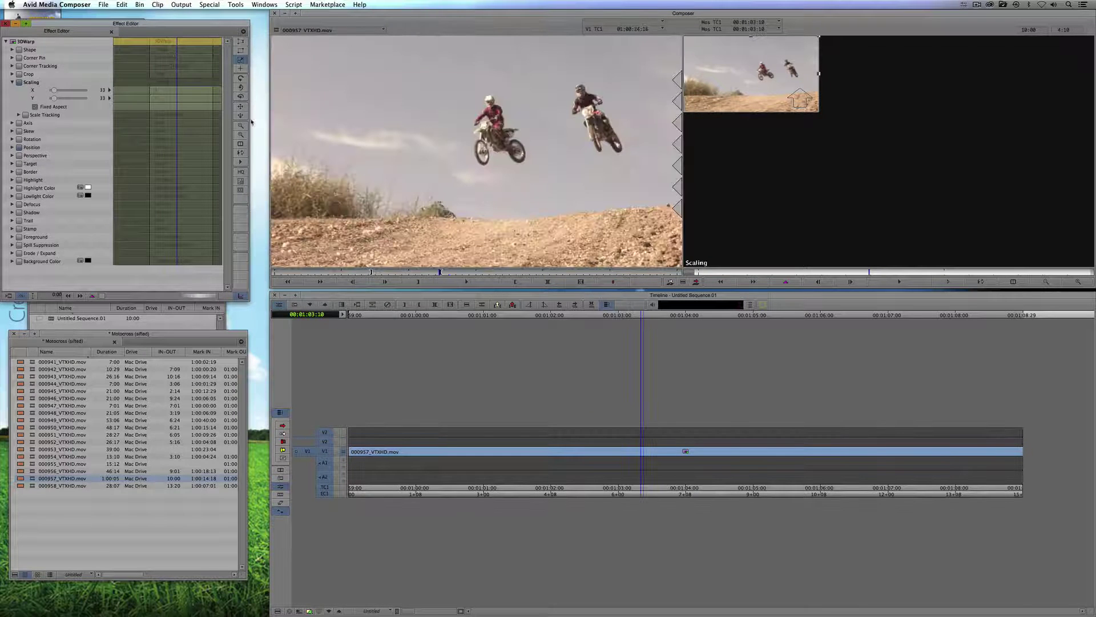
pyautogui.click(326, 451)
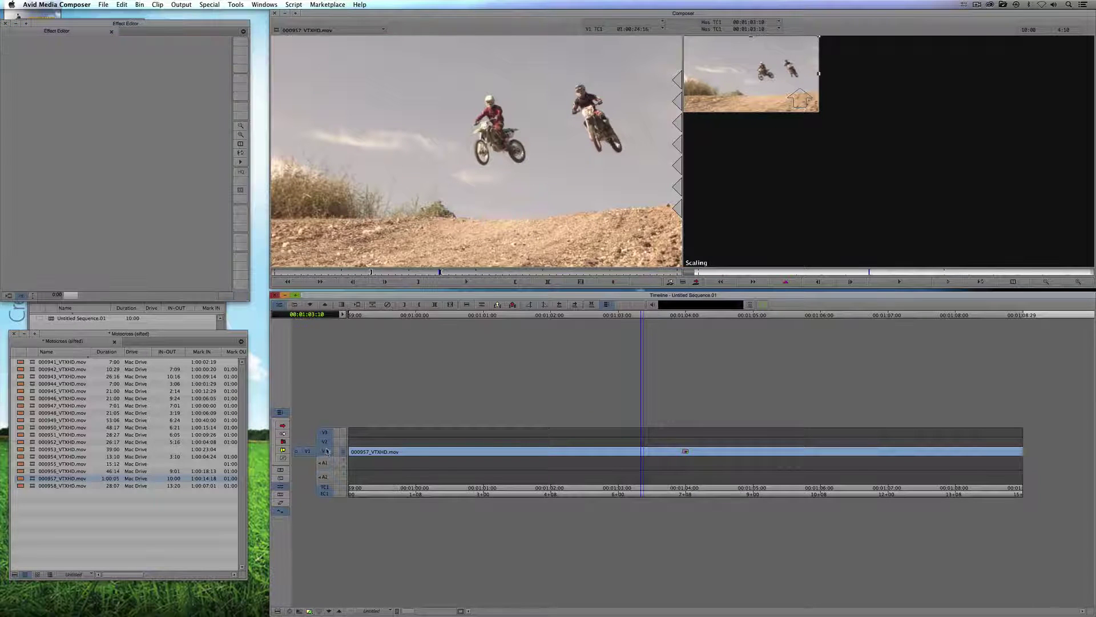
pyautogui.click(328, 442)
pyautogui.click(328, 433)
pyautogui.click(326, 451)
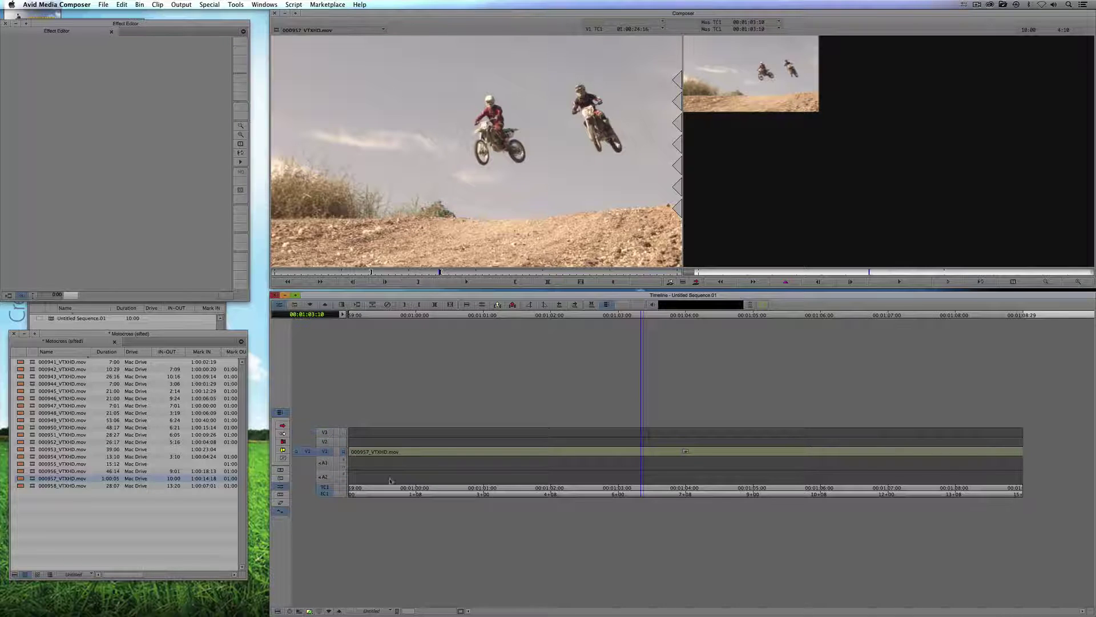
# - Mark the whole clip on V1 and copy it with its effect into the source monitor
pyautogui.press('y')
pyautogui.press('t')
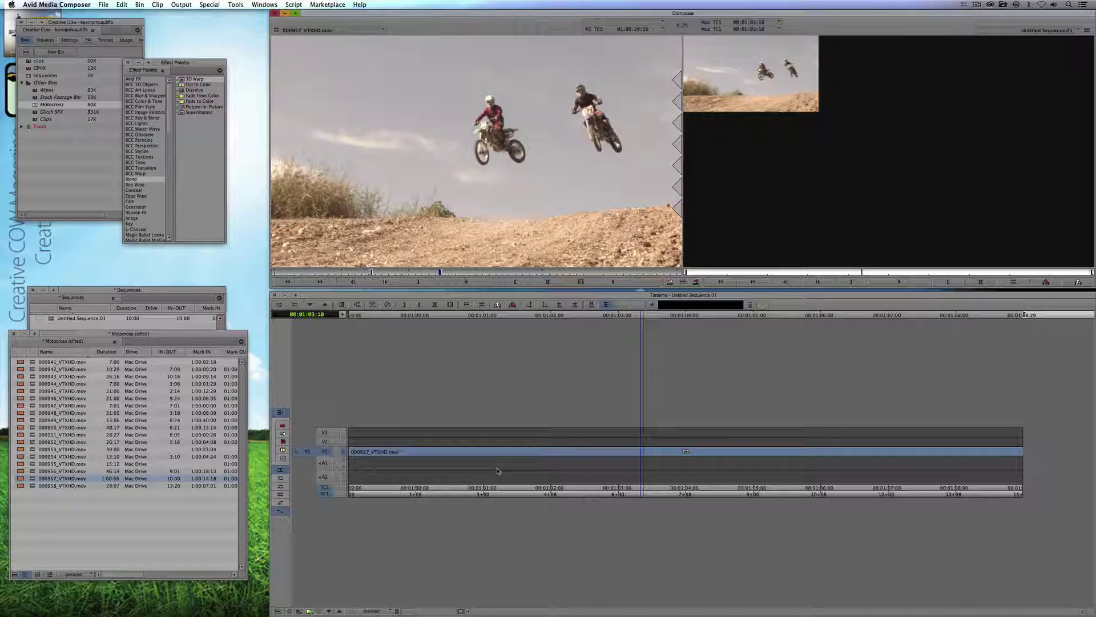
pyautogui.hotkey('alt', 'c')
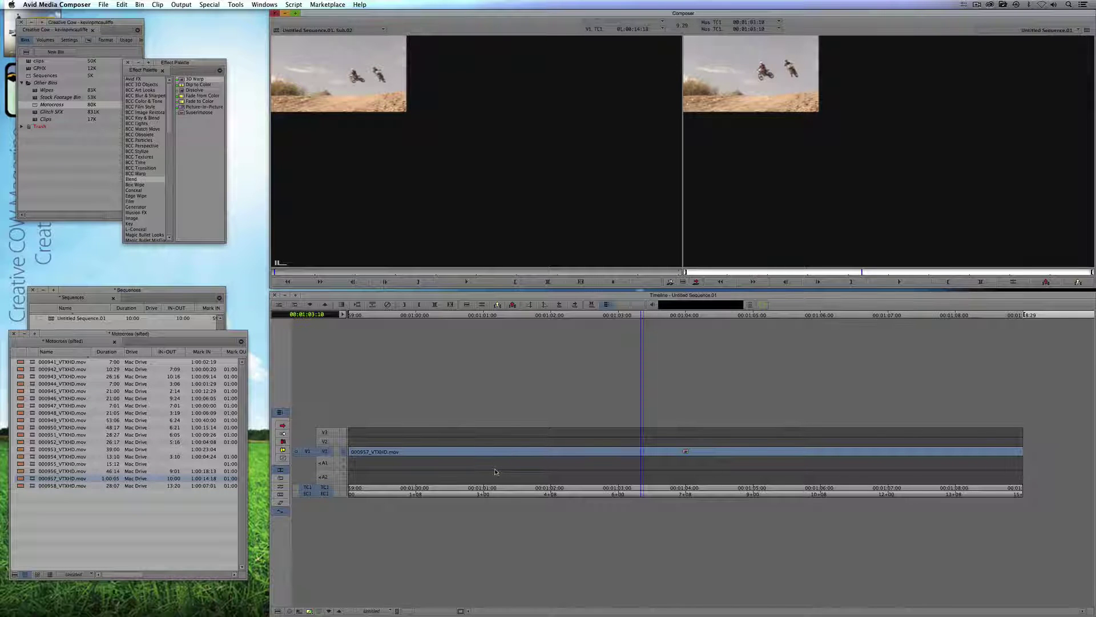
# - Overwrite the copied clip onto V2 and V3 so the copies stack above the V1 clip
pyautogui.click(333, 443)
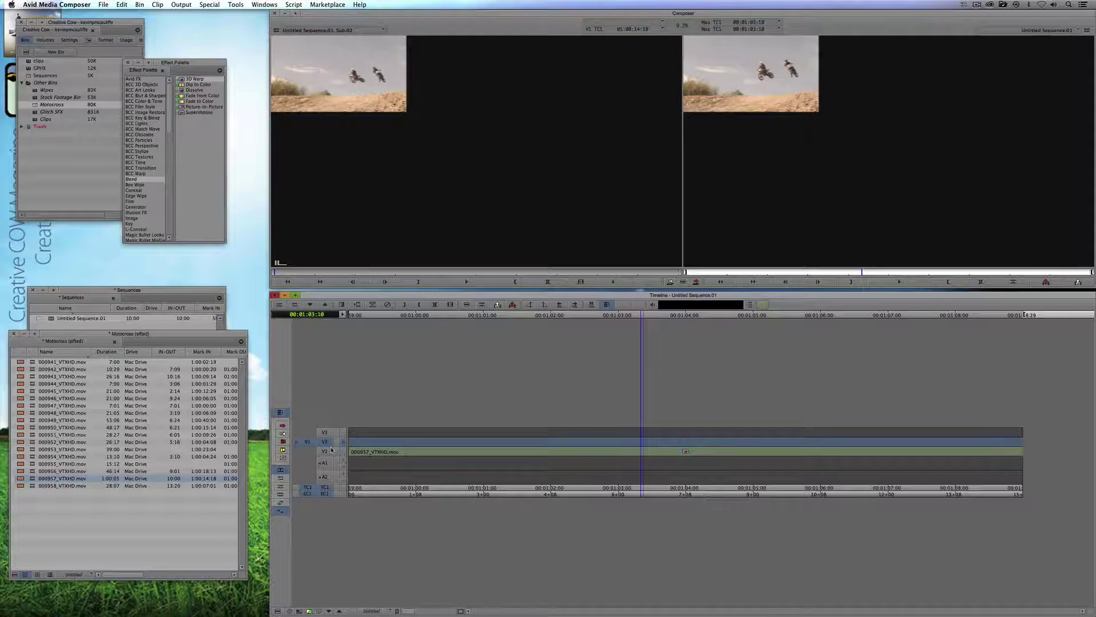
pyautogui.press('b')
pyautogui.click(406, 462)
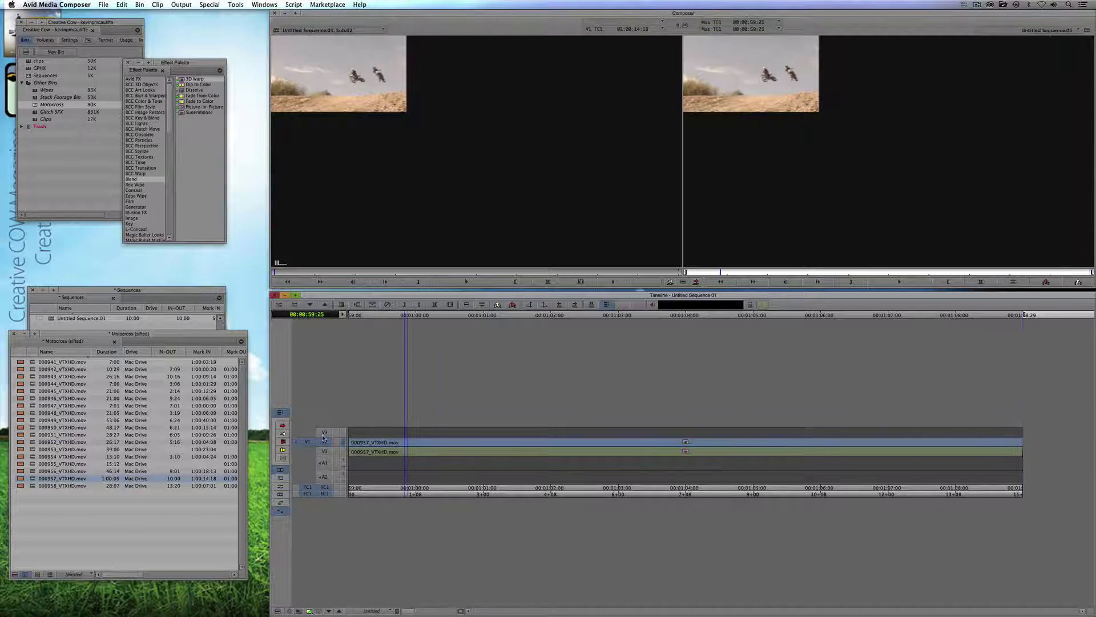
pyautogui.click(323, 433)
pyautogui.press('b')
pyautogui.click(456, 441)
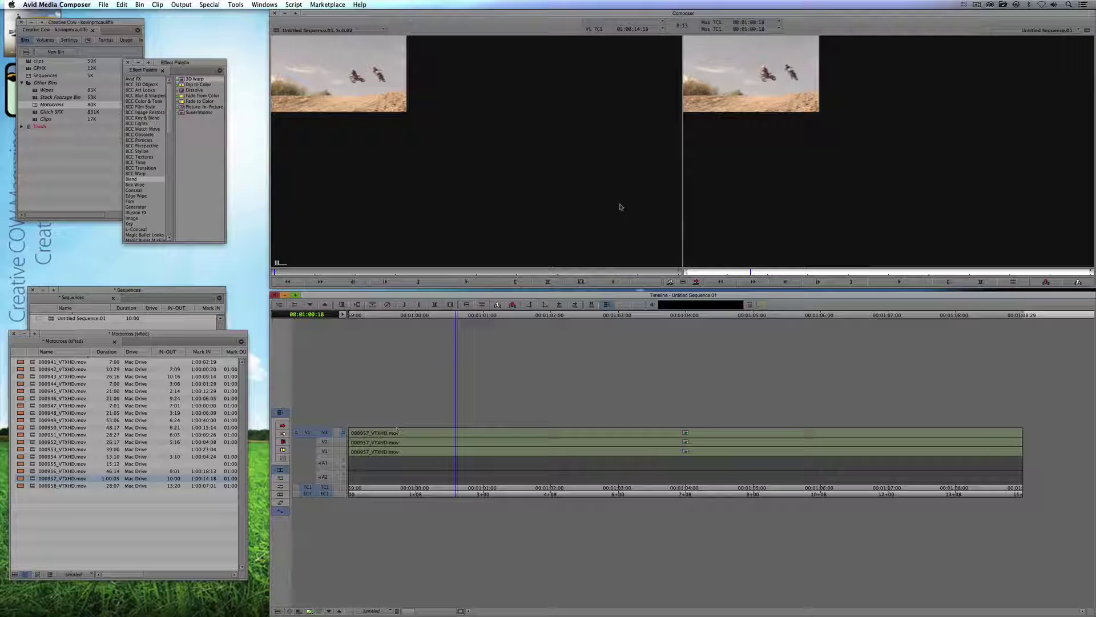
# - Open the V2 copy's 3D Warp and move its picture to the top centre of the frame, beside the first one
pyautogui.click(324, 444)
pyautogui.click(324, 436)
pyautogui.hotkey('shift', 'F10')
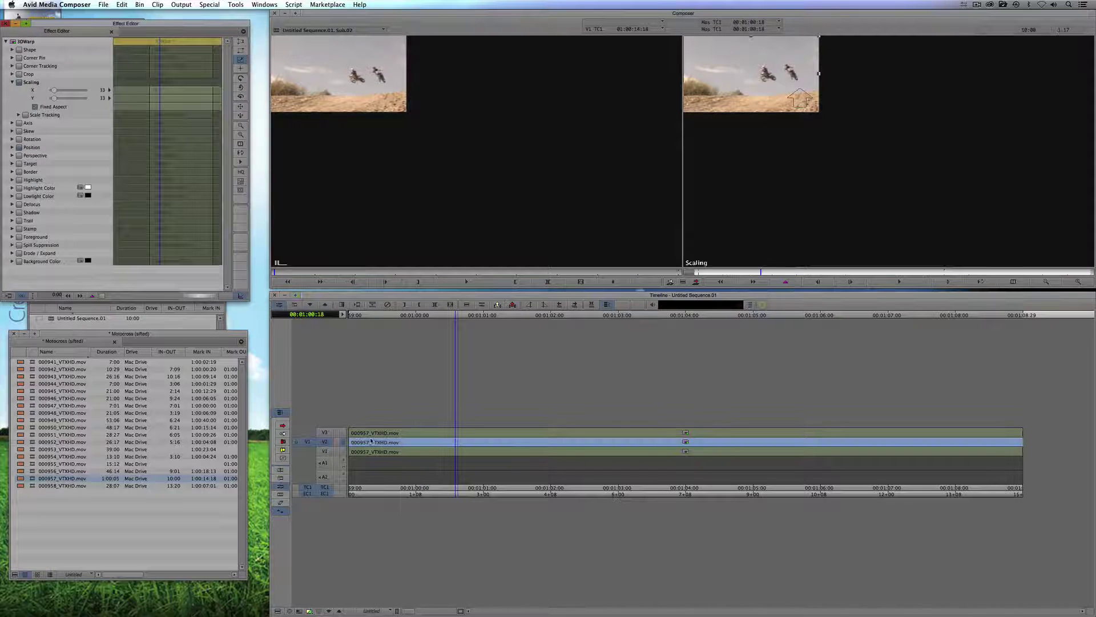
pyautogui.moveTo(749, 88); pyautogui.dragTo(879, 89)
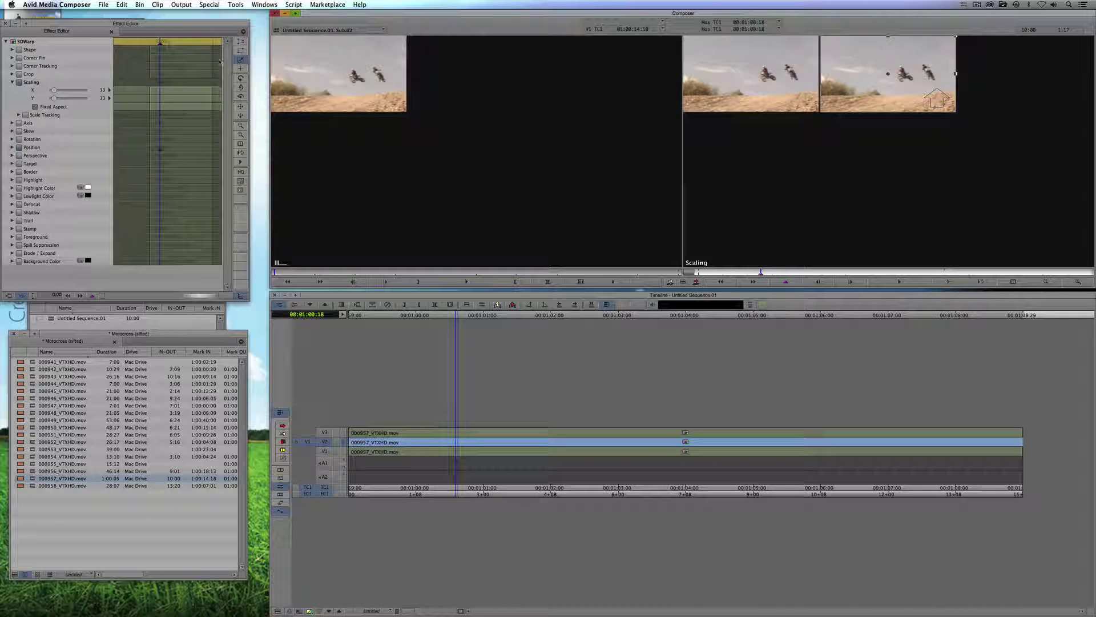
pyautogui.click(161, 46)
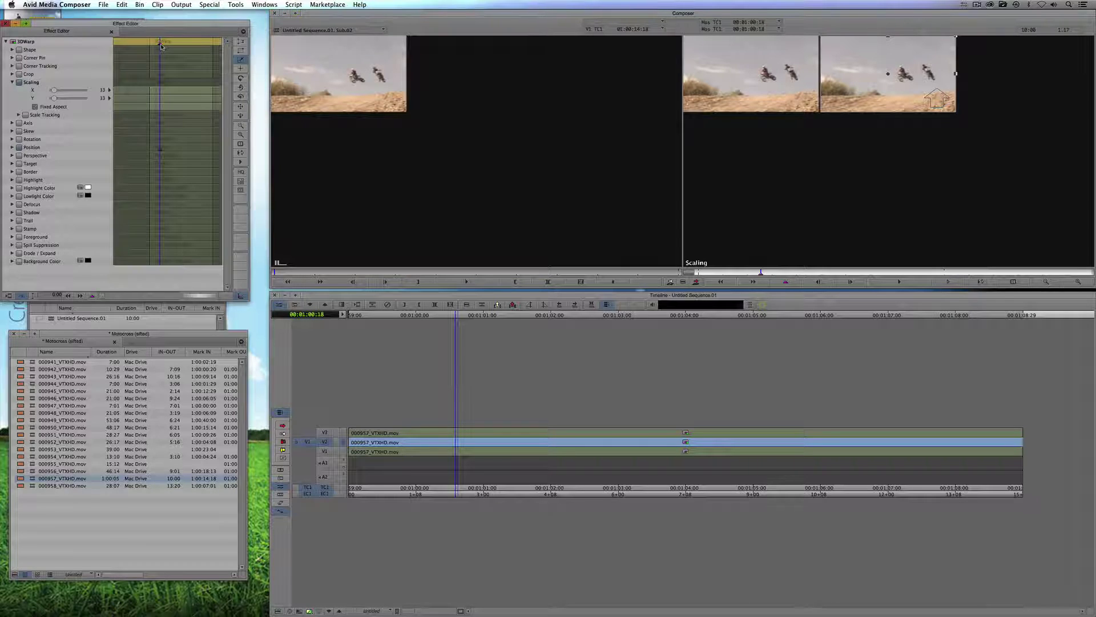
# - Move the V3 copy's picture to the top right corner of the frame and remove its 3D Warp keyframe
pyautogui.click(458, 433)
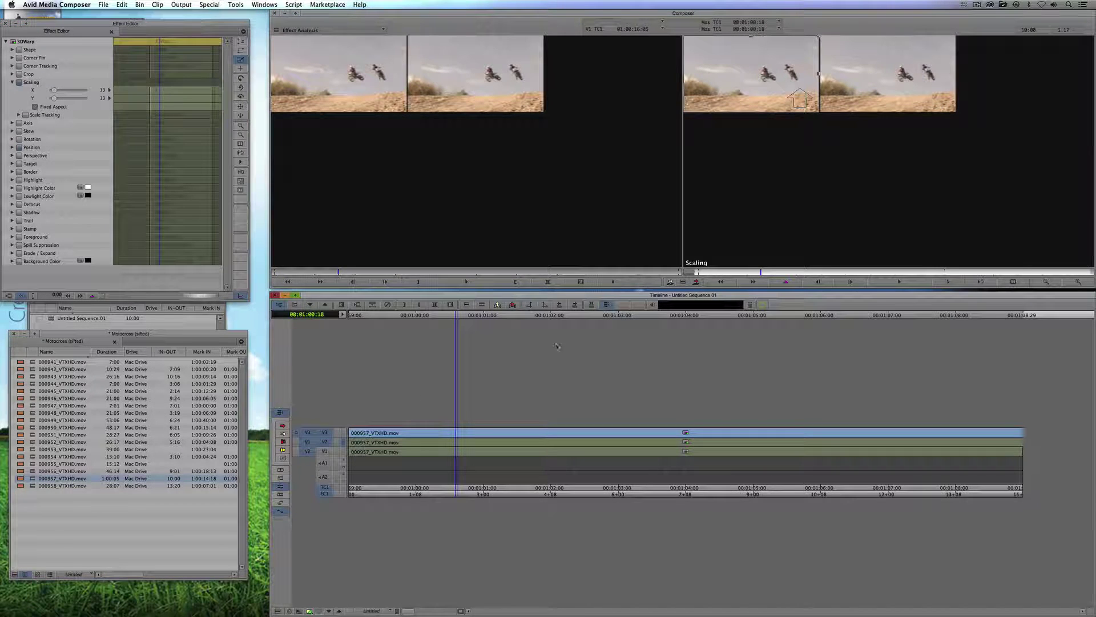
pyautogui.click(733, 101)
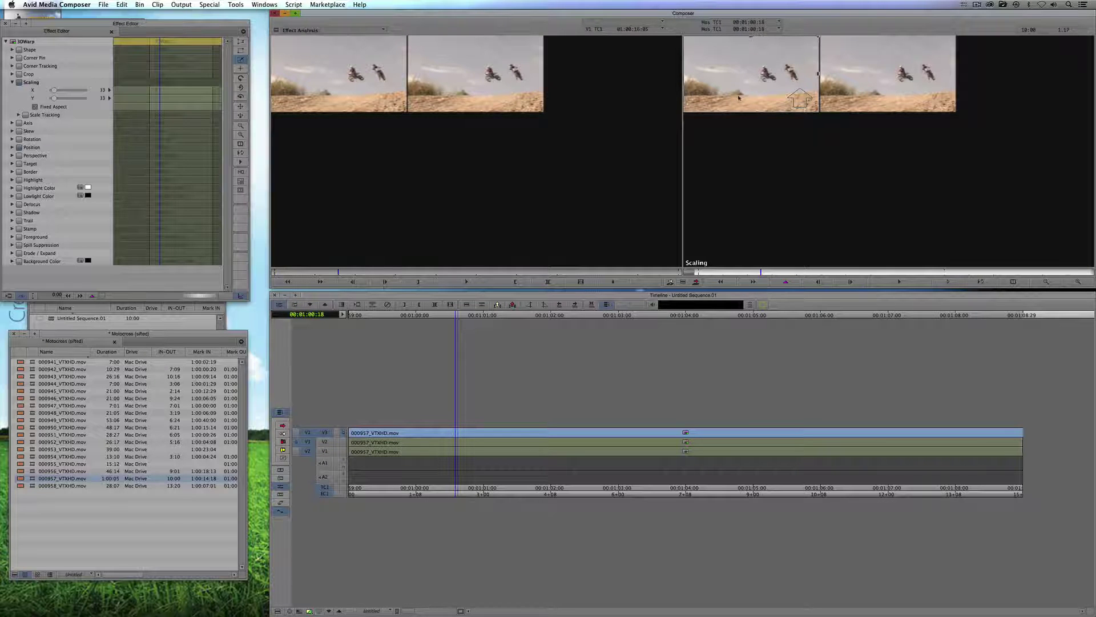
pyautogui.moveTo(739, 98); pyautogui.dragTo(1013, 98)
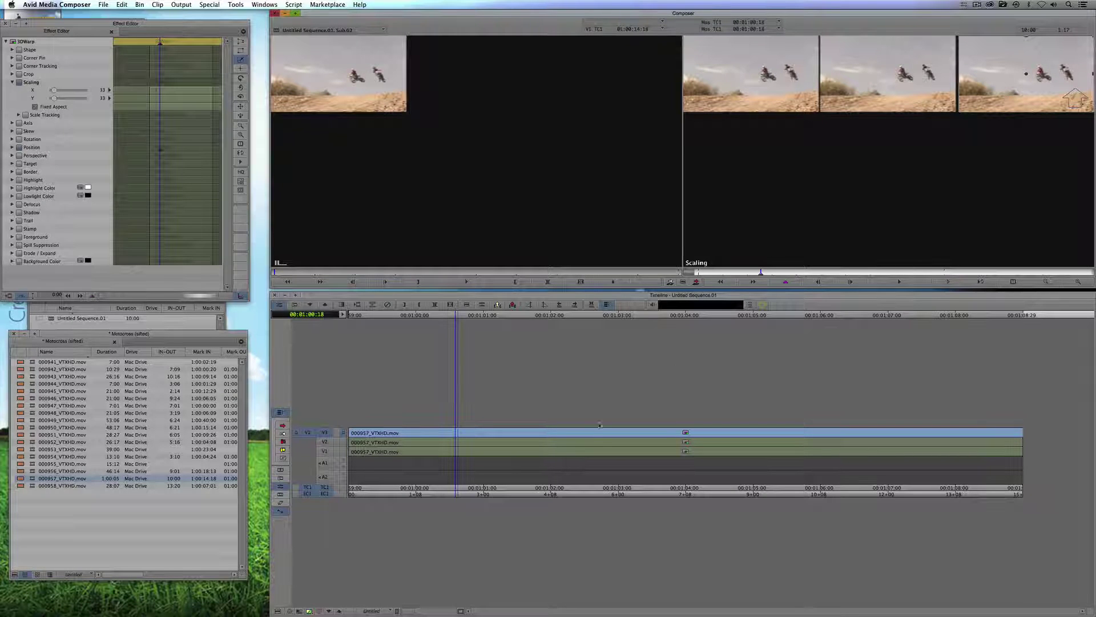
pyautogui.click(161, 46)
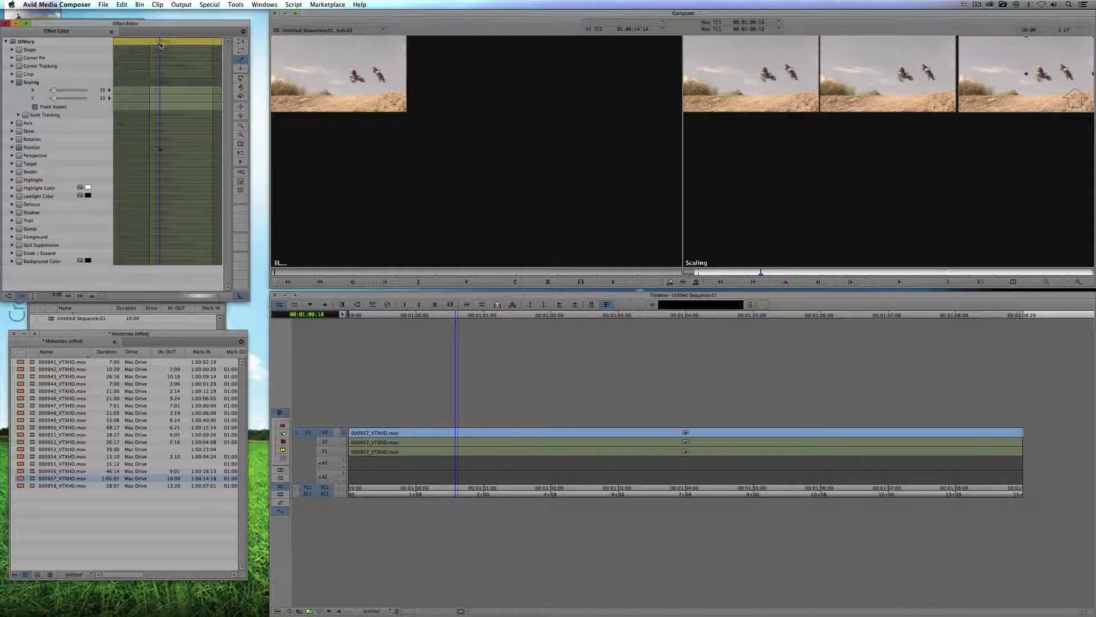
# - Adjust the V2 picture's X position to about -1 to space it evenly between its neighbours, and leave effect mode
pyautogui.click(460, 442)
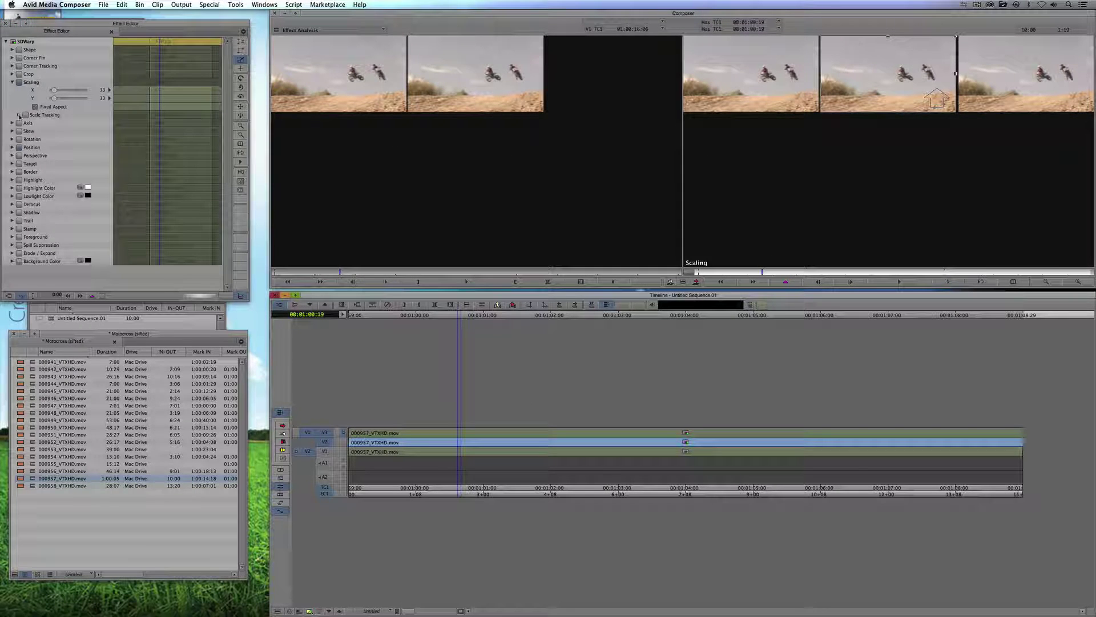
pyautogui.click(12, 148)
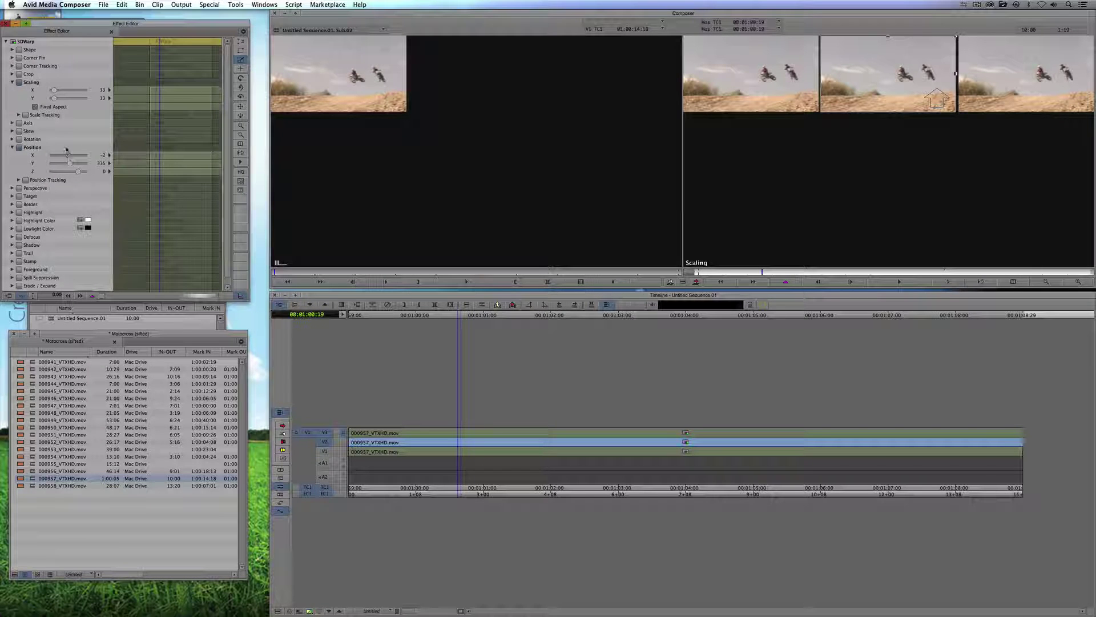
pyautogui.moveTo(66, 152); pyautogui.dragTo(68, 150)
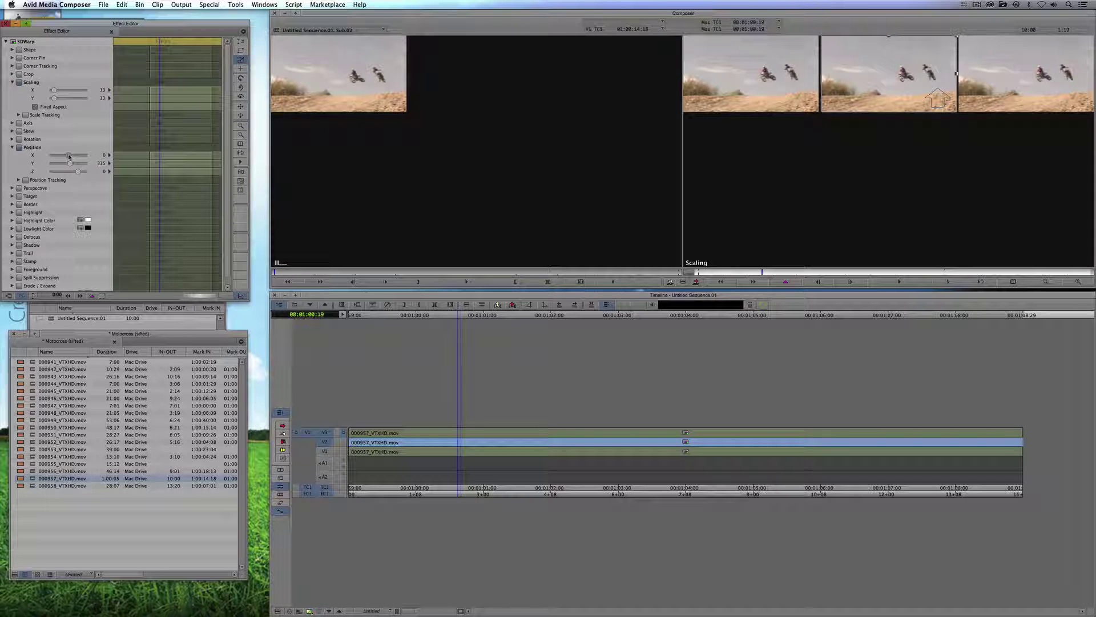
pyautogui.moveTo(68, 155); pyautogui.dragTo(68, 155)
pyautogui.press('y')
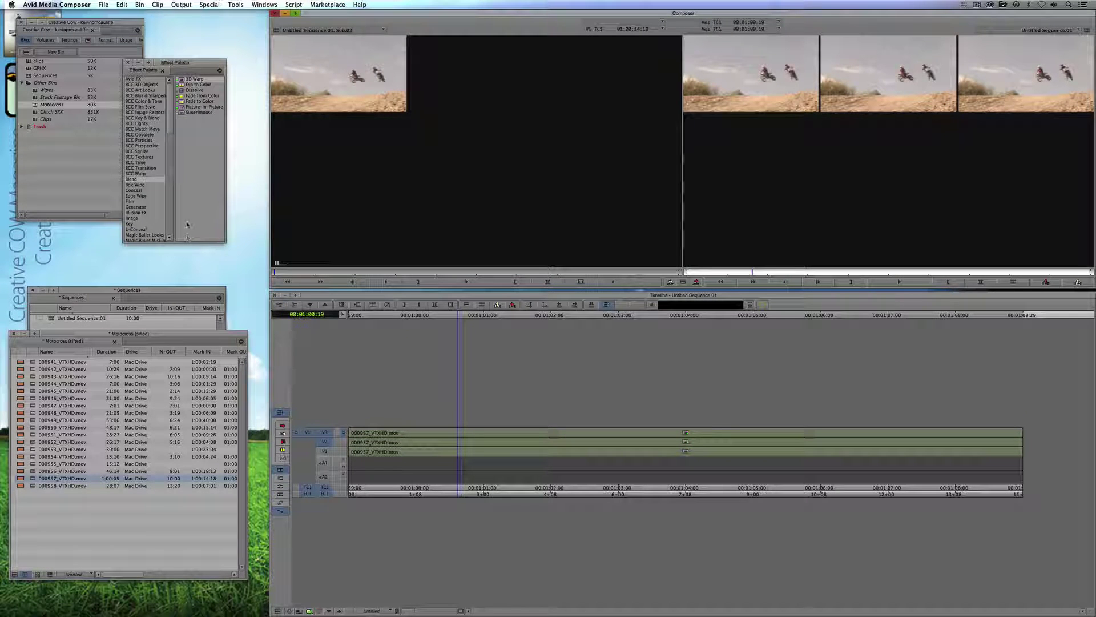
# - Mark the clips on V1 to V3 and copy all three with their effects into the source monitor
pyautogui.click(326, 446)
pyautogui.press('t')
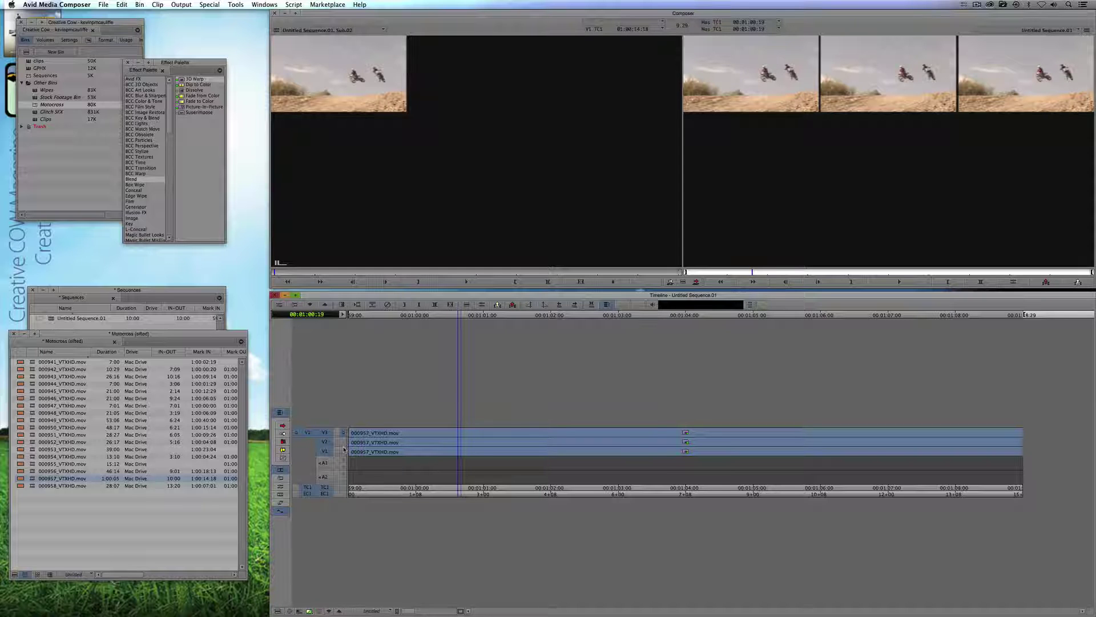
pyautogui.hotkey('alt', 'c')
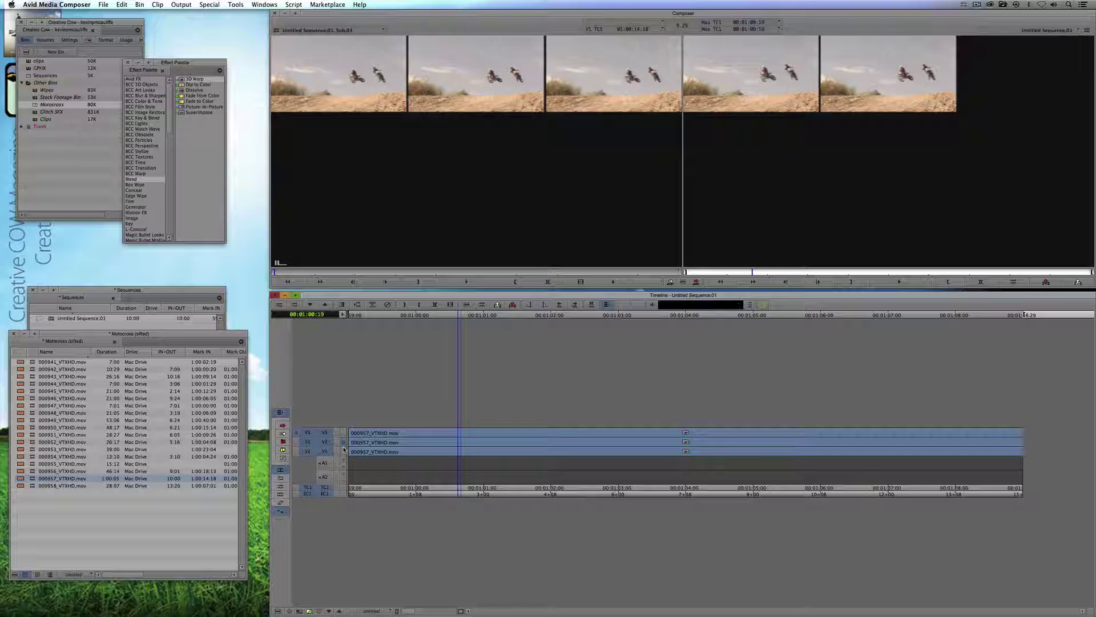
# - Add three video tracks above V3 and overwrite the three copied clips onto V4, V5 and V6
pyautogui.press('super+y')
pyautogui.press('super+y')
pyautogui.press('super+y')
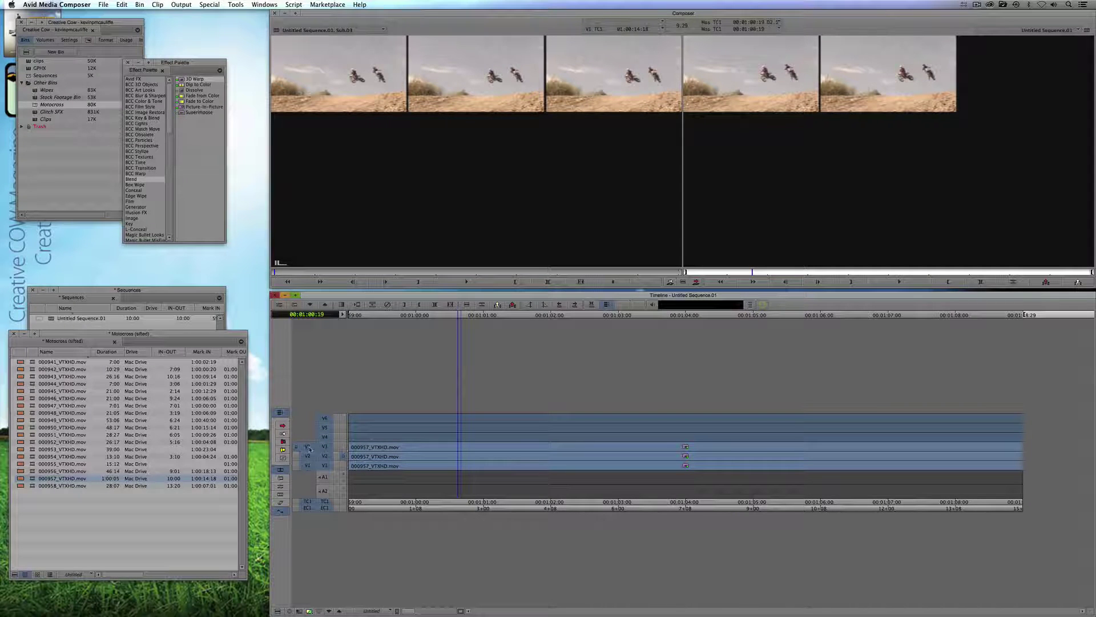
pyautogui.moveTo(309, 449)
pyautogui.mouseDown()
pyautogui.moveTo(315, 419)
pyautogui.moveTo(313, 457)
pyautogui.moveTo(324, 437)
pyautogui.mouseUp()
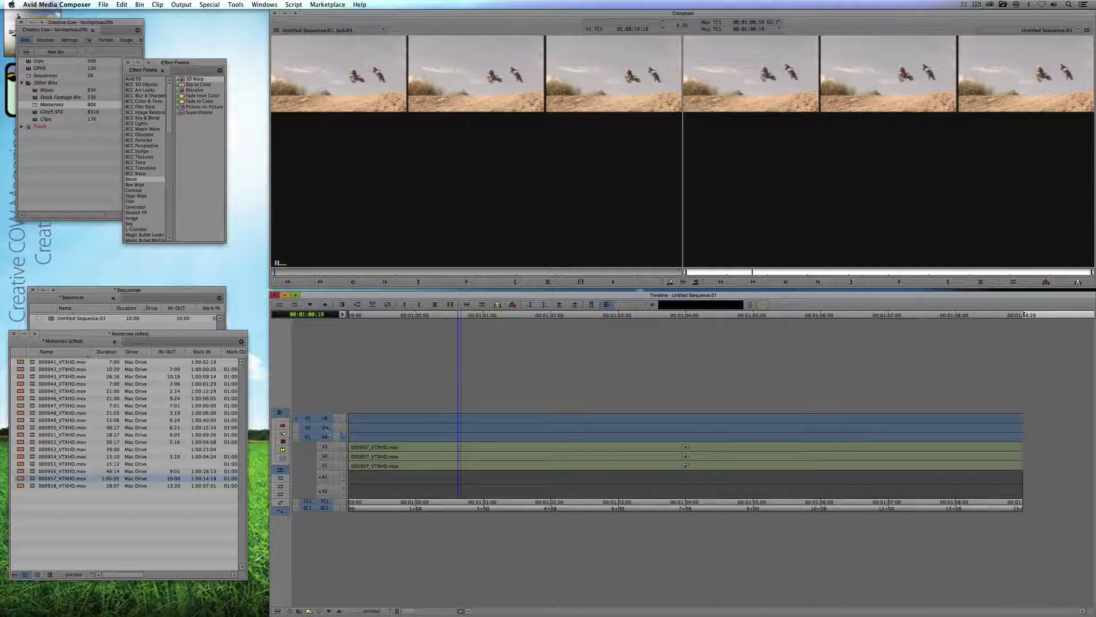
pyautogui.press('b')
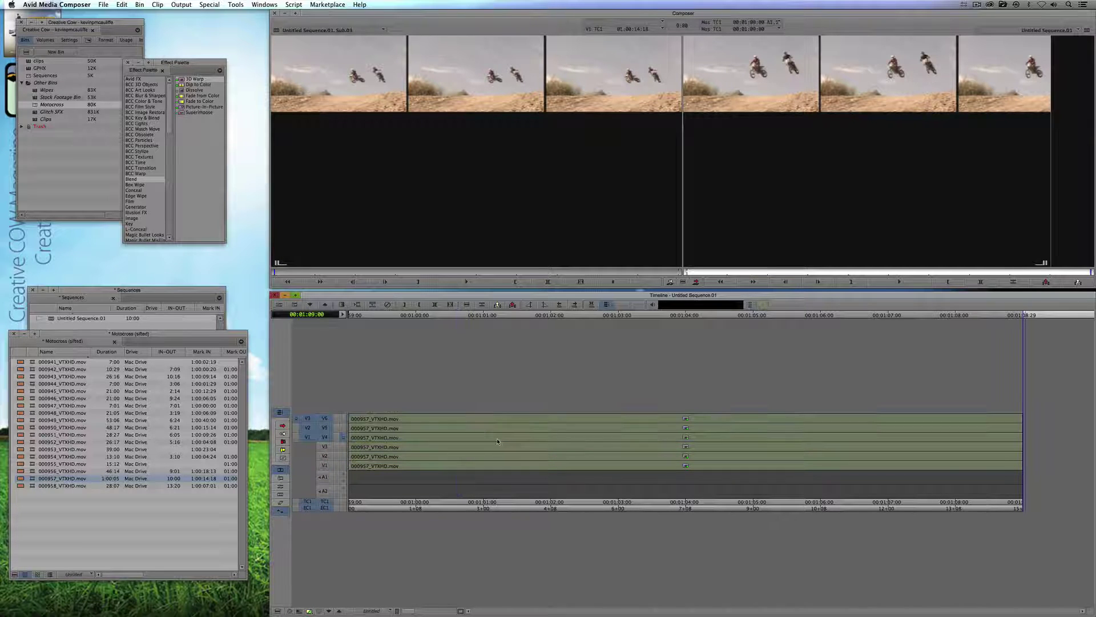
# - Open the V4 clip's 3D Warp and move its picture to the left of the middle row, at a Y position of about -4
pyautogui.click(495, 437)
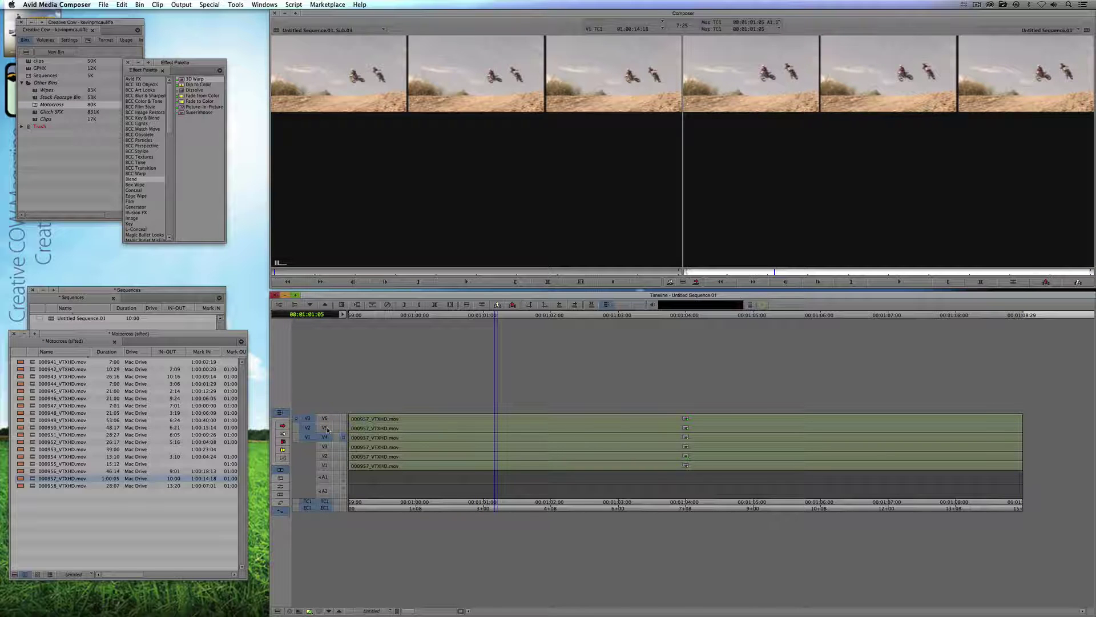
pyautogui.moveTo(327, 430); pyautogui.dragTo(327, 436)
pyautogui.press('F8')
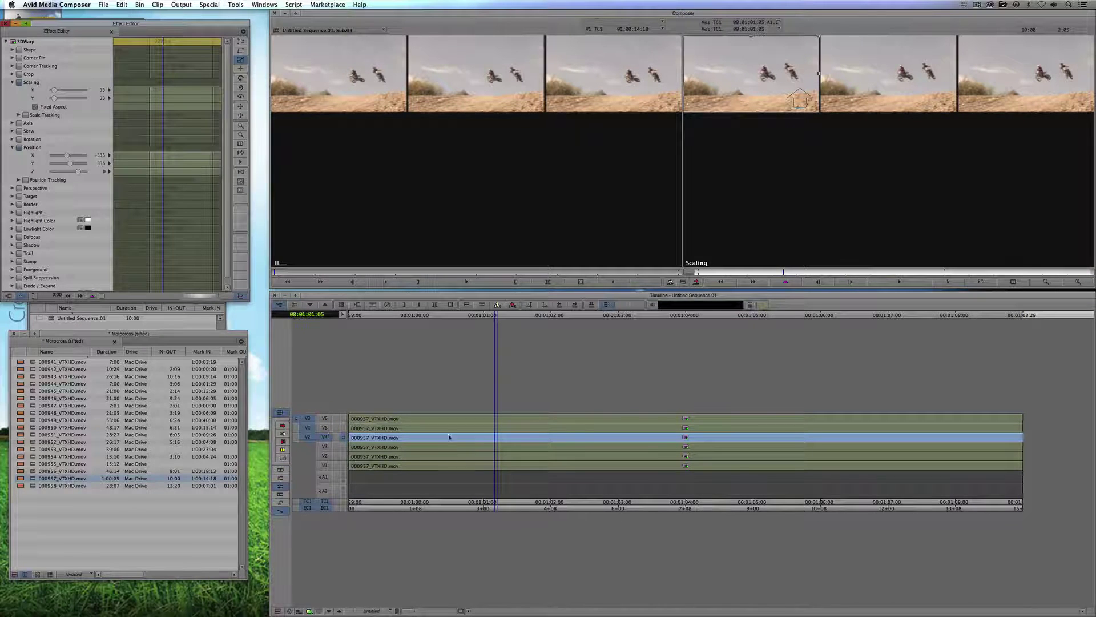
pyautogui.click(723, 98)
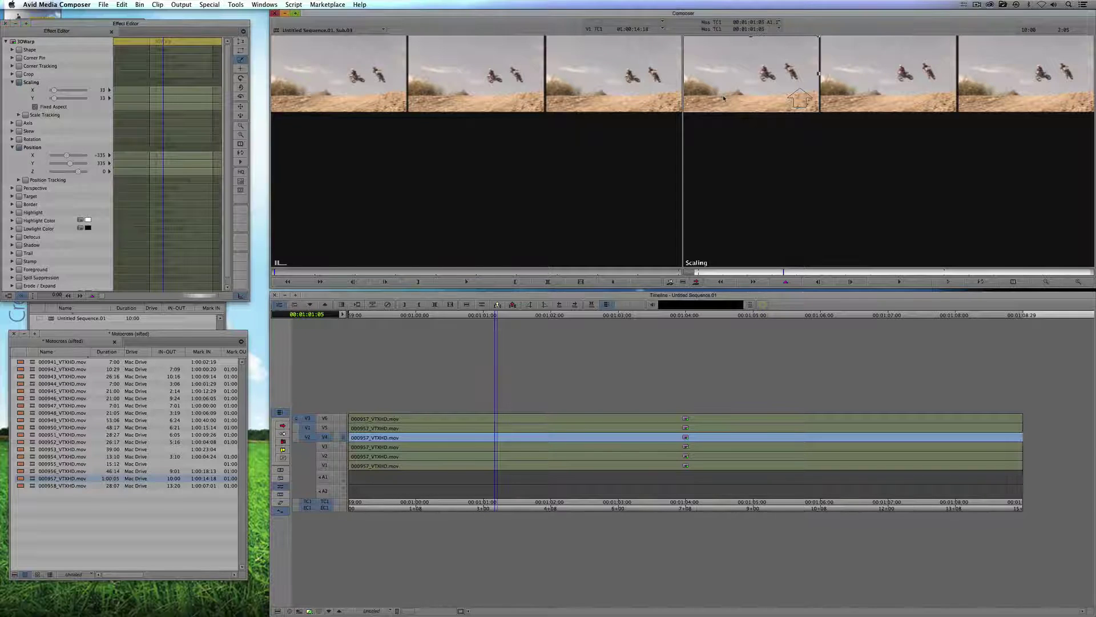
pyautogui.moveTo(723, 99); pyautogui.dragTo(727, 176)
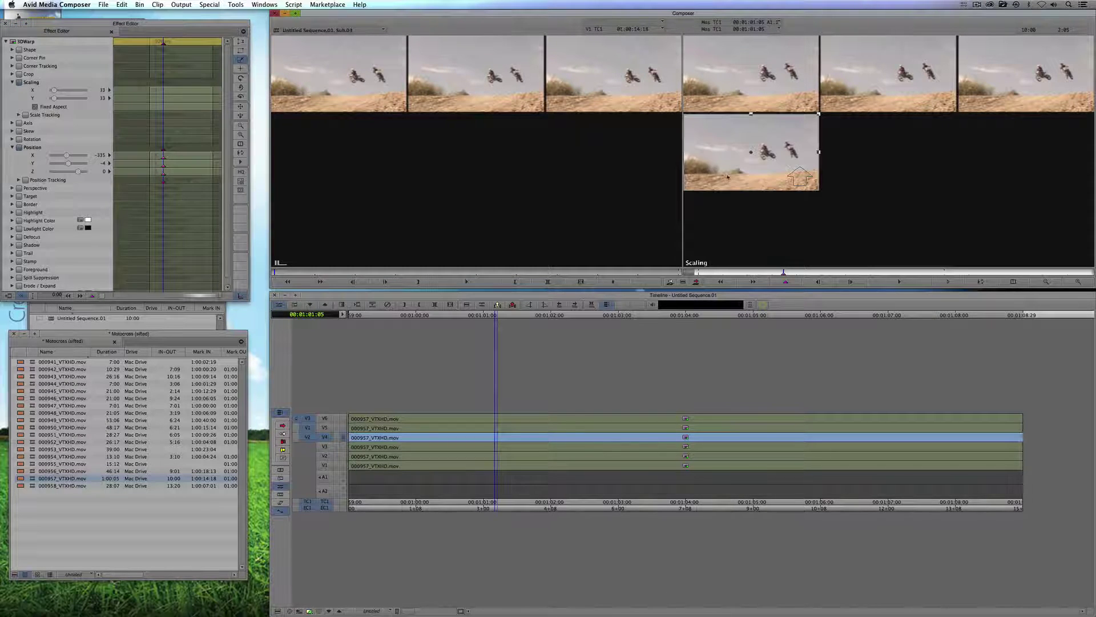
# - Move the V5 and V6 pictures straight down to the centre and right of the middle row
pyautogui.click(489, 428)
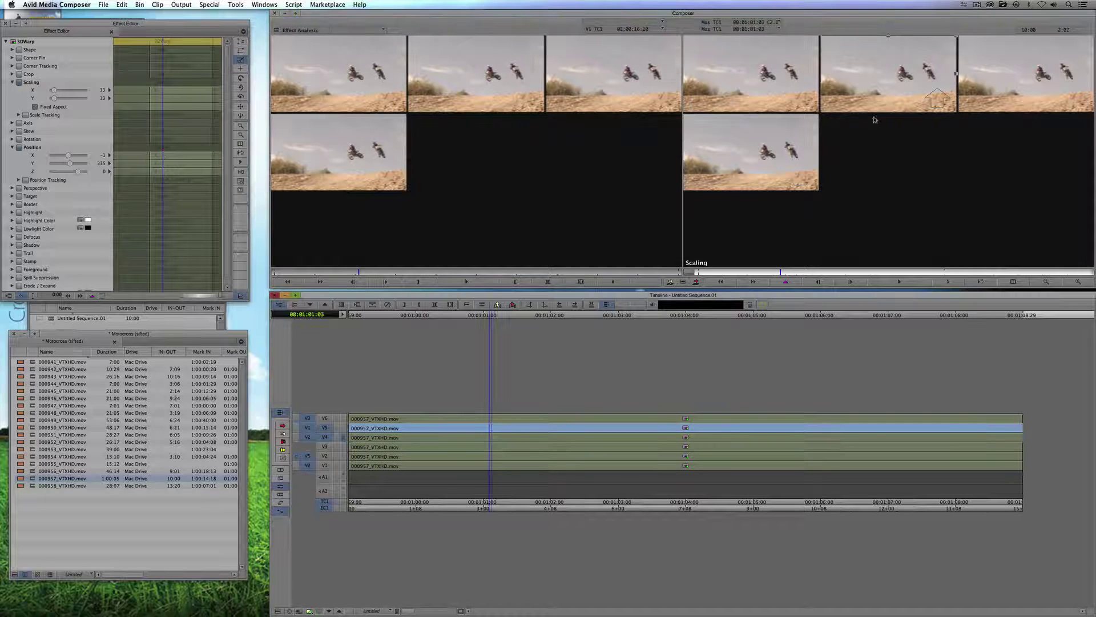
pyautogui.moveTo(873, 102); pyautogui.dragTo(872, 177)
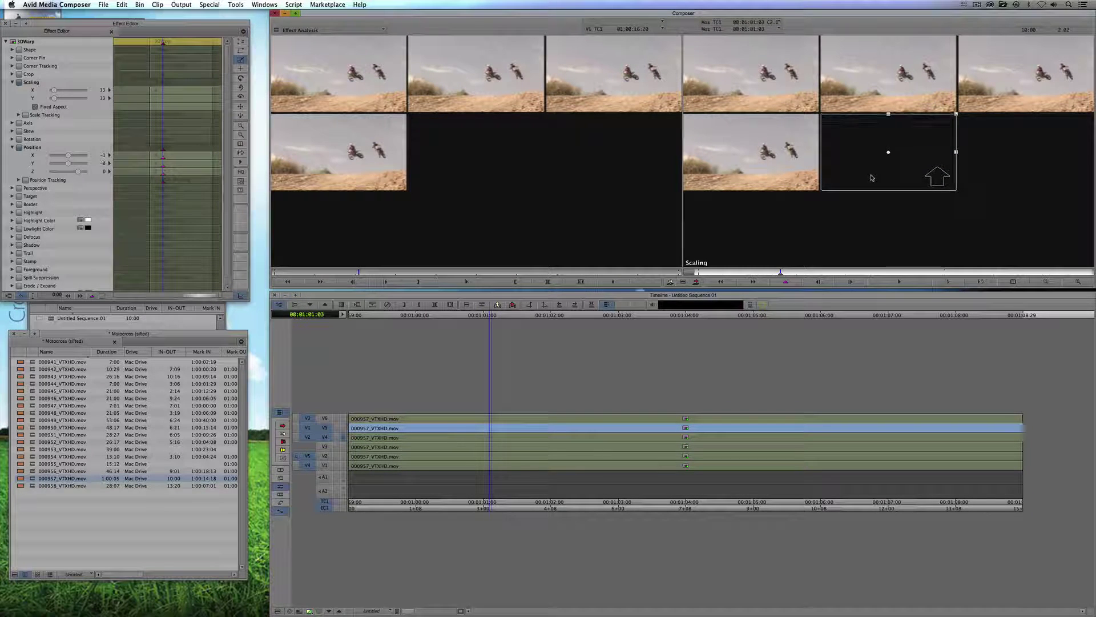
pyautogui.click(490, 419)
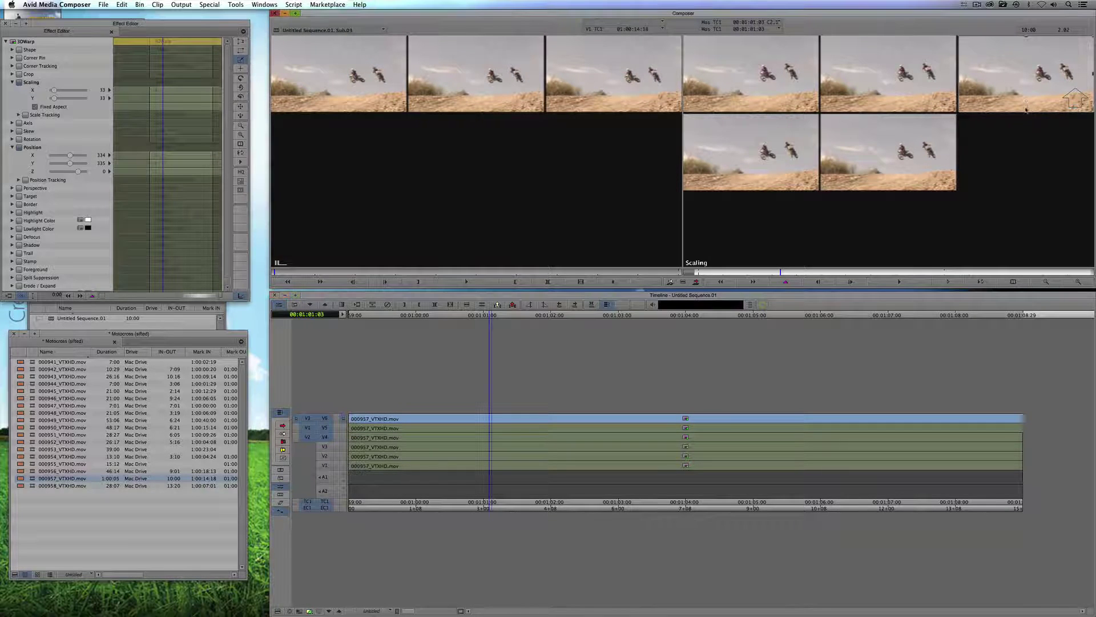
pyautogui.moveTo(1028, 105); pyautogui.dragTo(1028, 183)
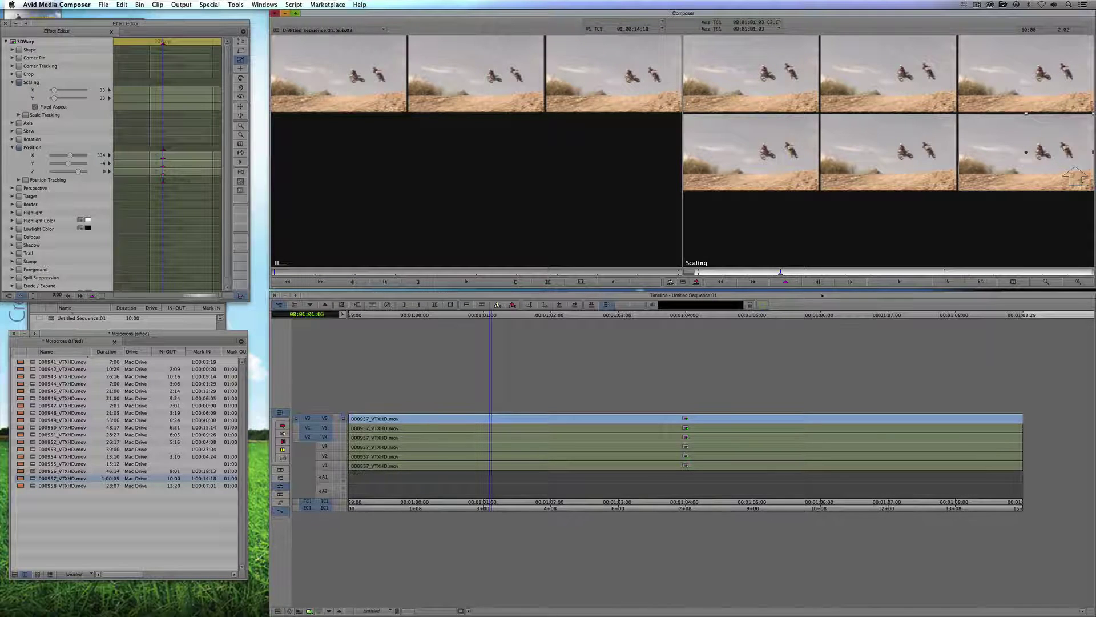
# - Delete the added 3D Warp keyframes from the V6, V5 and V4 clips, and leave effect mode
pyautogui.click(199, 86)
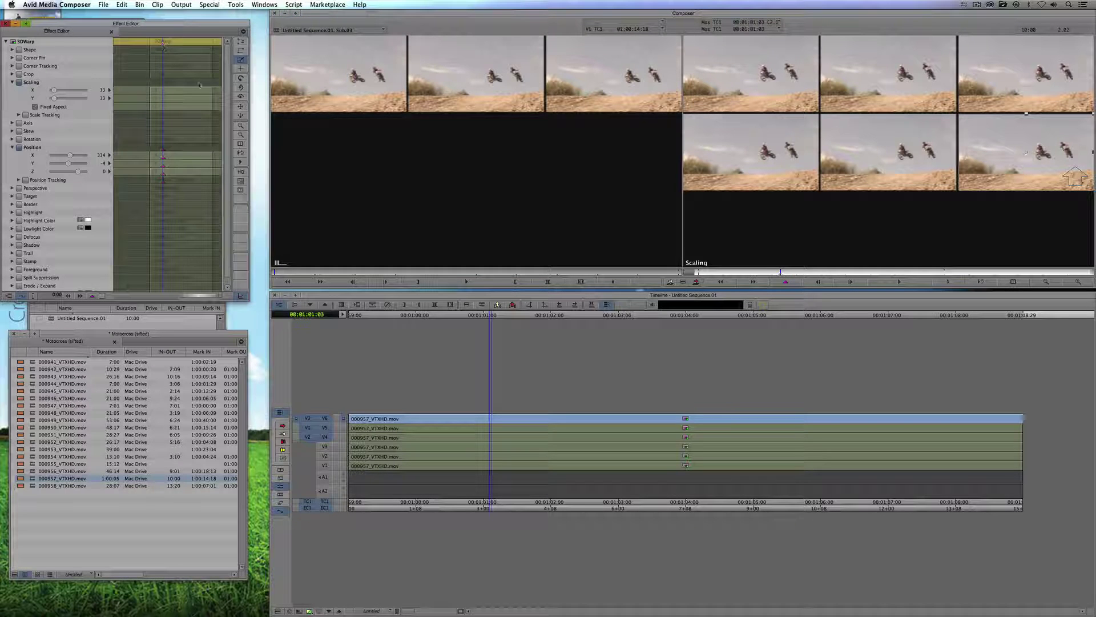
pyautogui.click(495, 429)
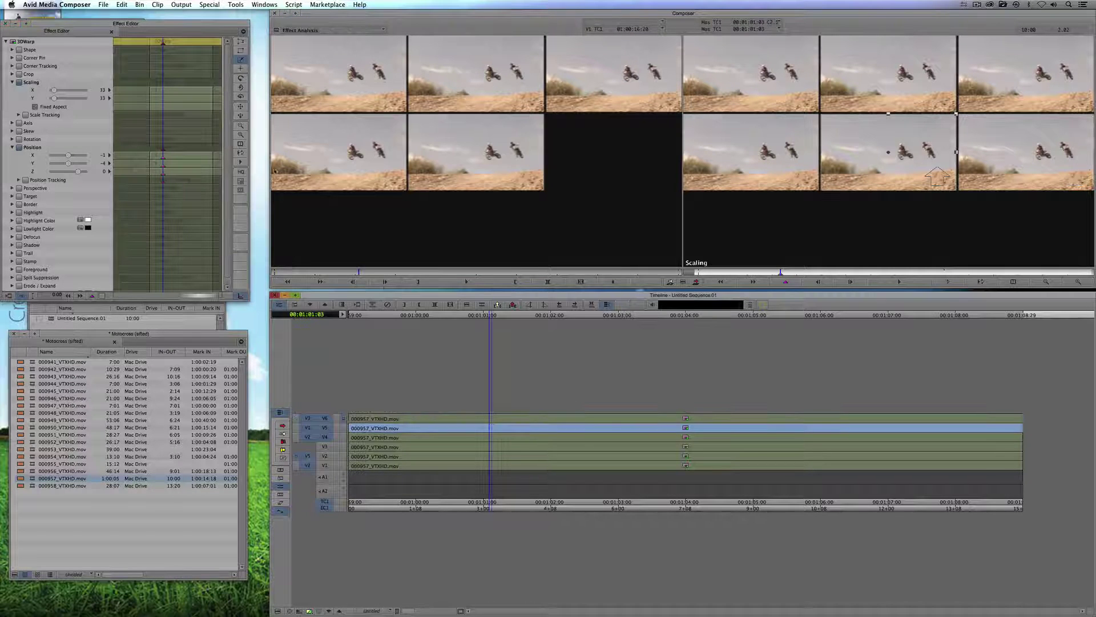
pyautogui.click(164, 44)
pyautogui.press('Delete')
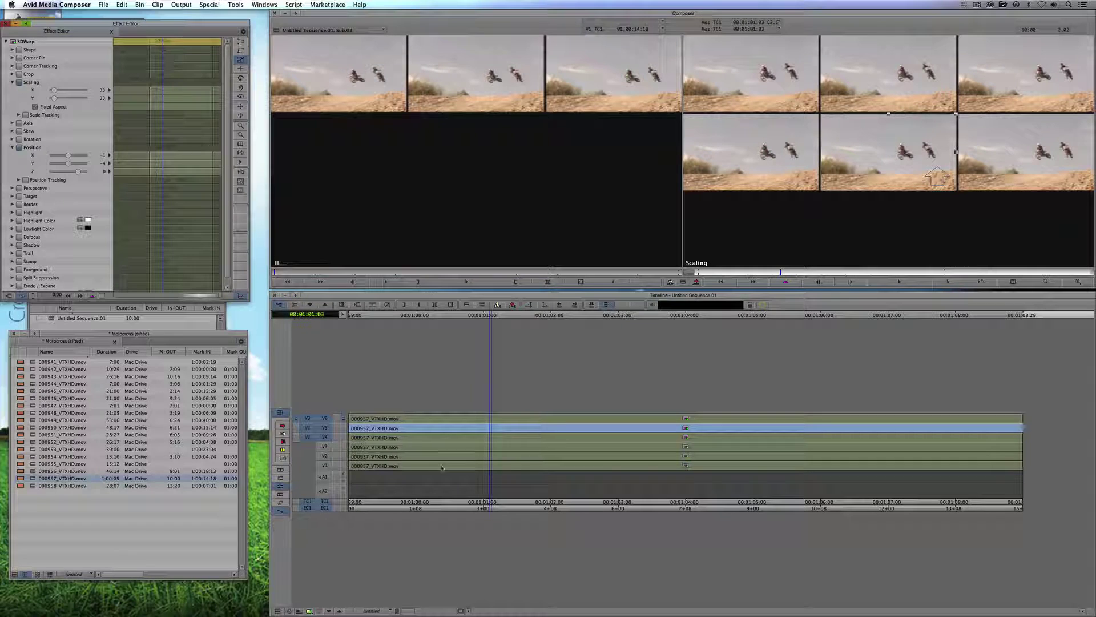
pyautogui.click(488, 439)
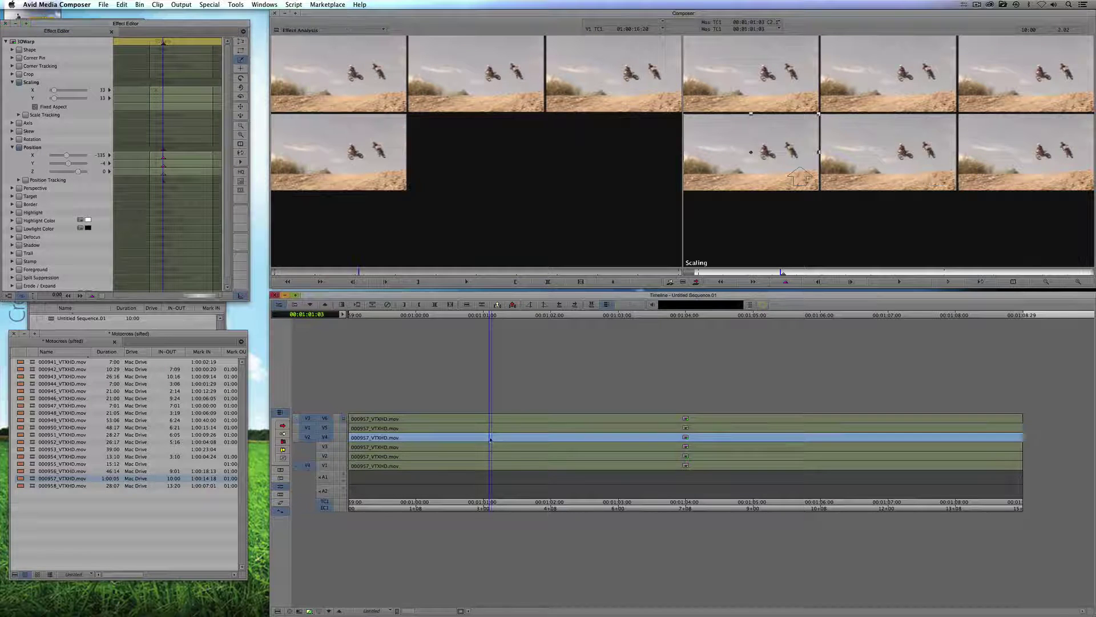
pyautogui.click(164, 45)
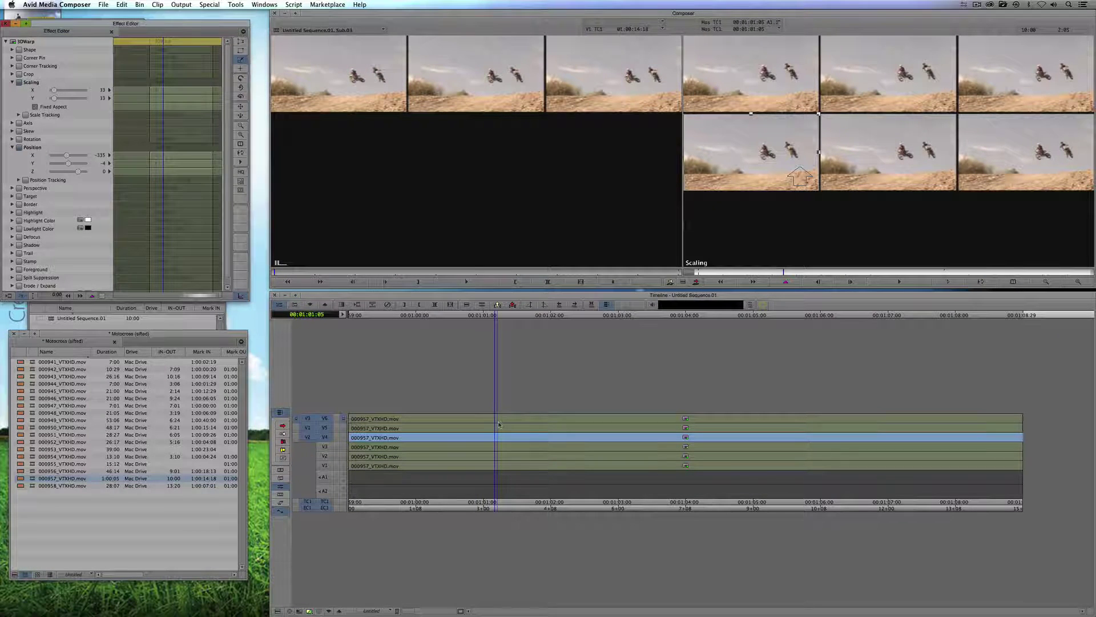
pyautogui.click(495, 430)
pyautogui.click(495, 419)
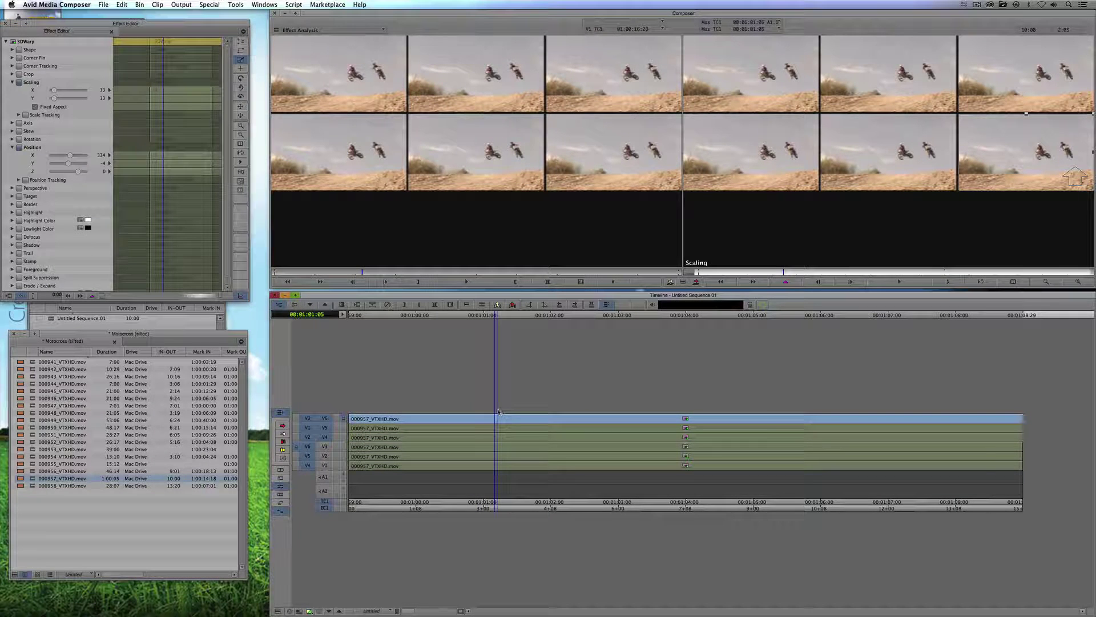
pyautogui.press('y')
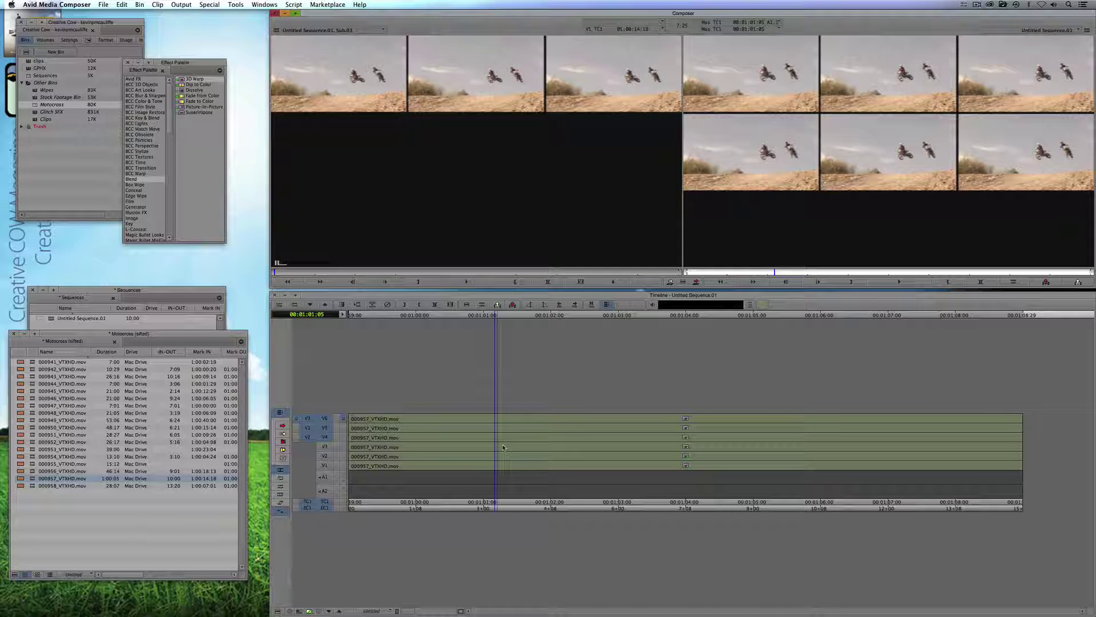
# - Add three video tracks above V6 and disable them so that only V4 to V6 remain enabled
pyautogui.press('super+y')
pyautogui.press('super+y')
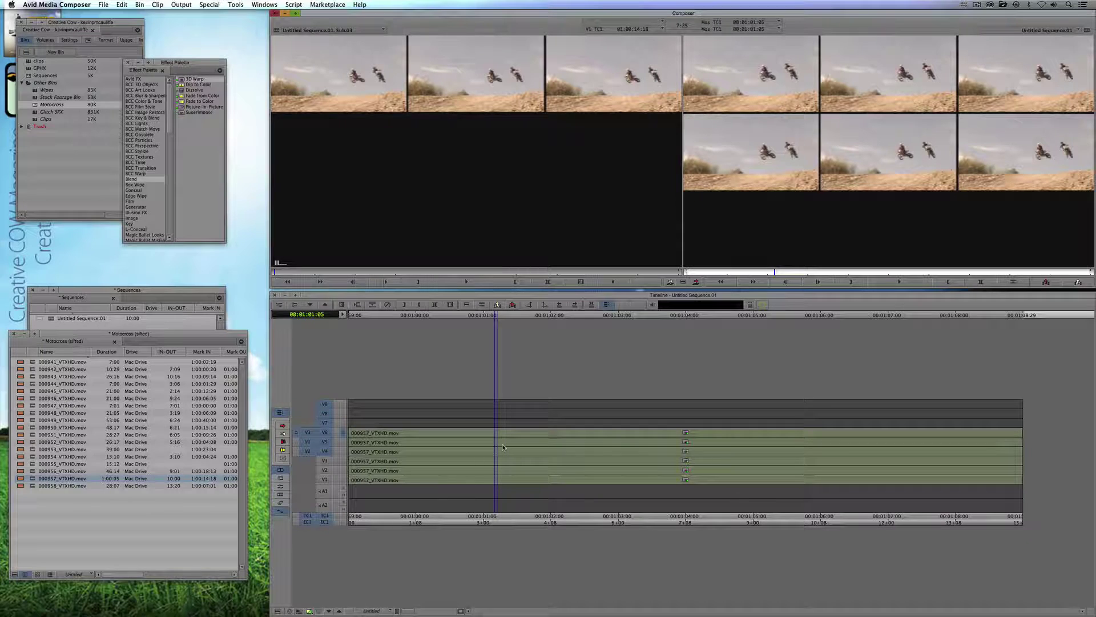
pyautogui.click(326, 423)
pyautogui.click(327, 414)
pyautogui.click(327, 406)
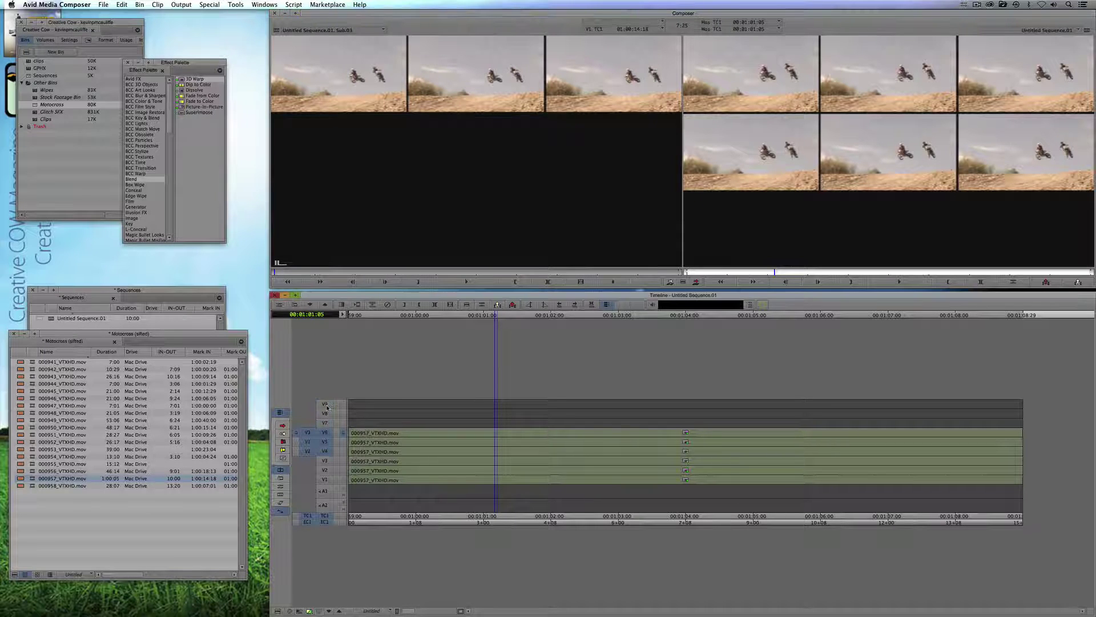
# - Mark and copy the V4 to V6 clips with their effects, and overwrite them onto V7, V8 and V9
pyautogui.press('t')
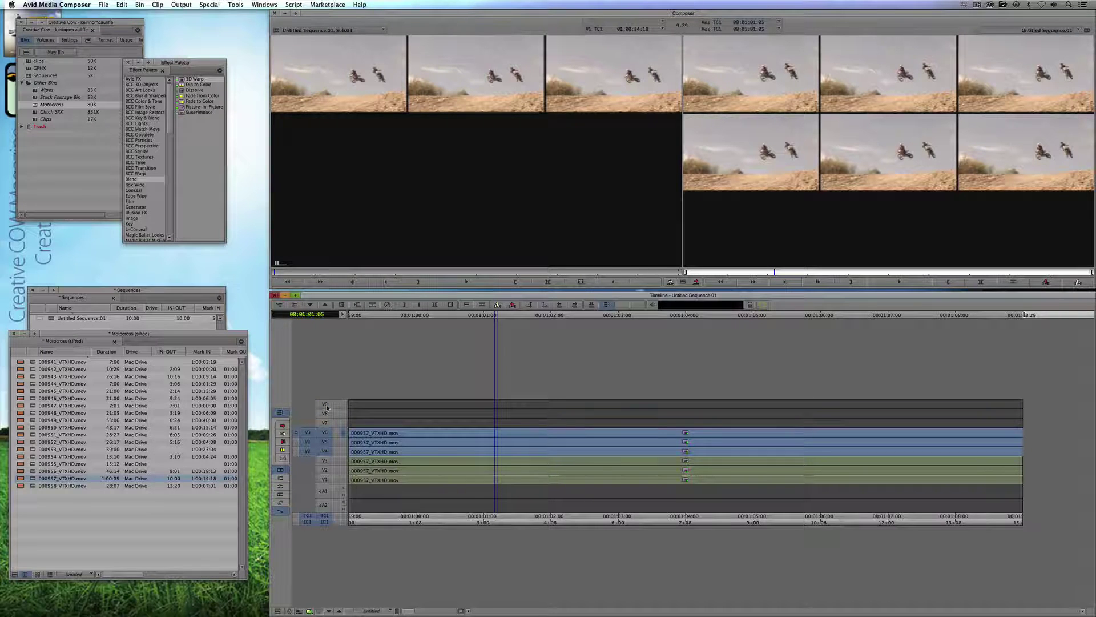
pyautogui.hotkey('alt', 'c')
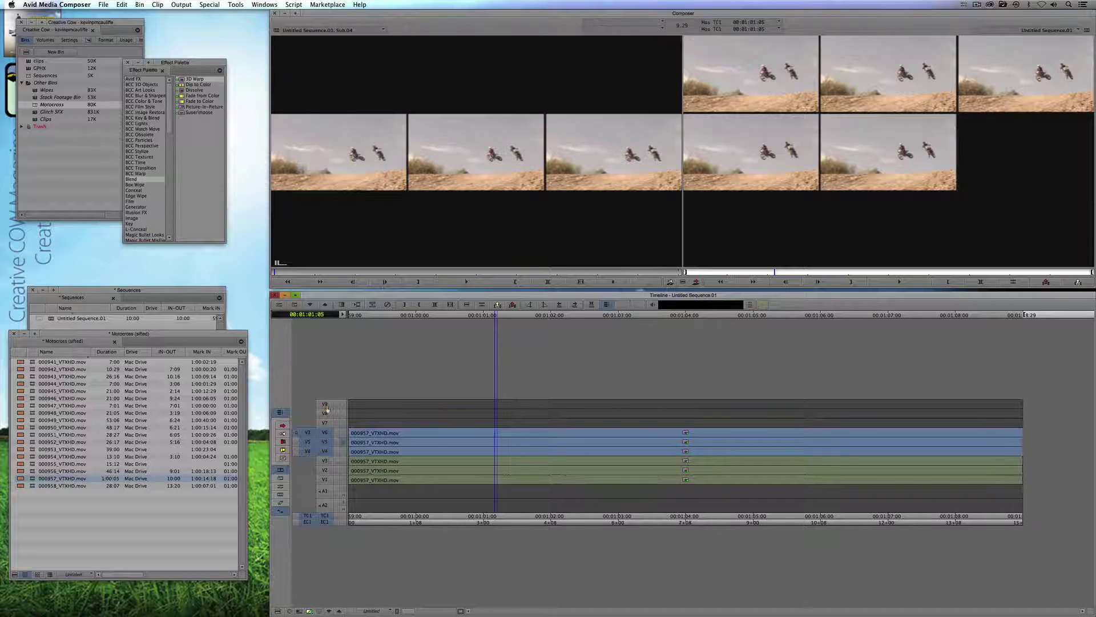
pyautogui.moveTo(309, 432); pyautogui.dragTo(326, 405)
pyautogui.moveTo(309, 442); pyautogui.dragTo(325, 423)
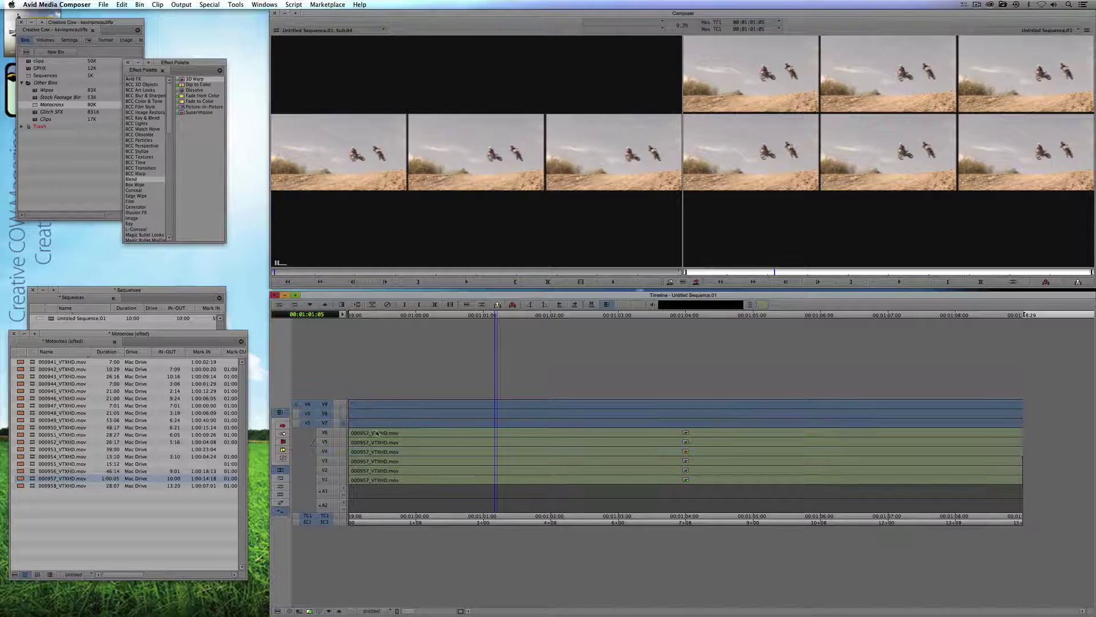
pyautogui.press('b')
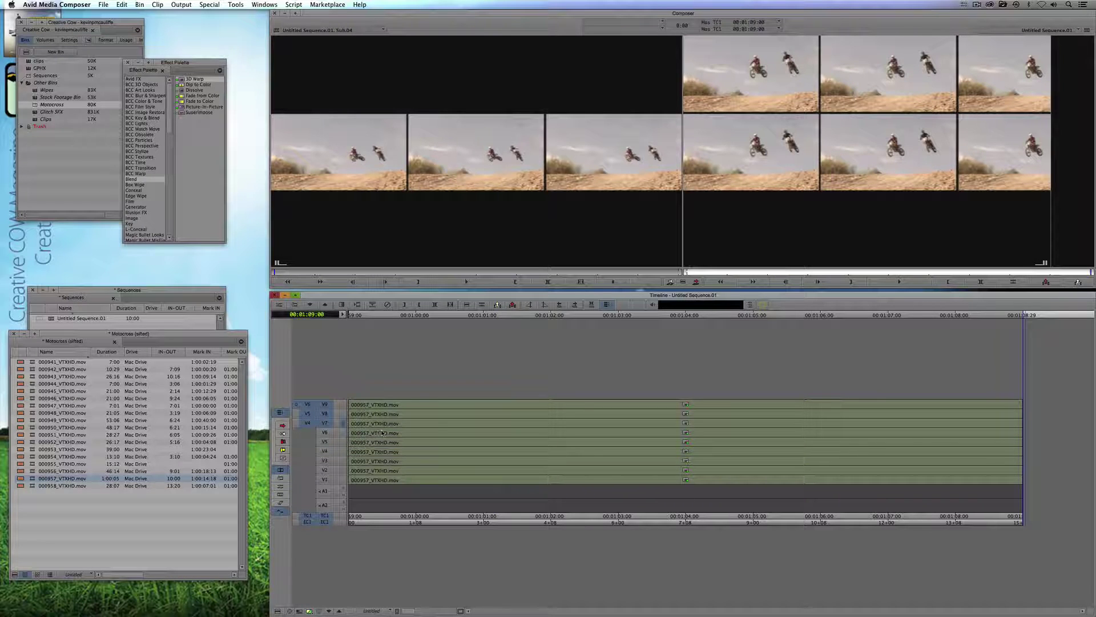
pyautogui.click(412, 429)
pyautogui.press('space')
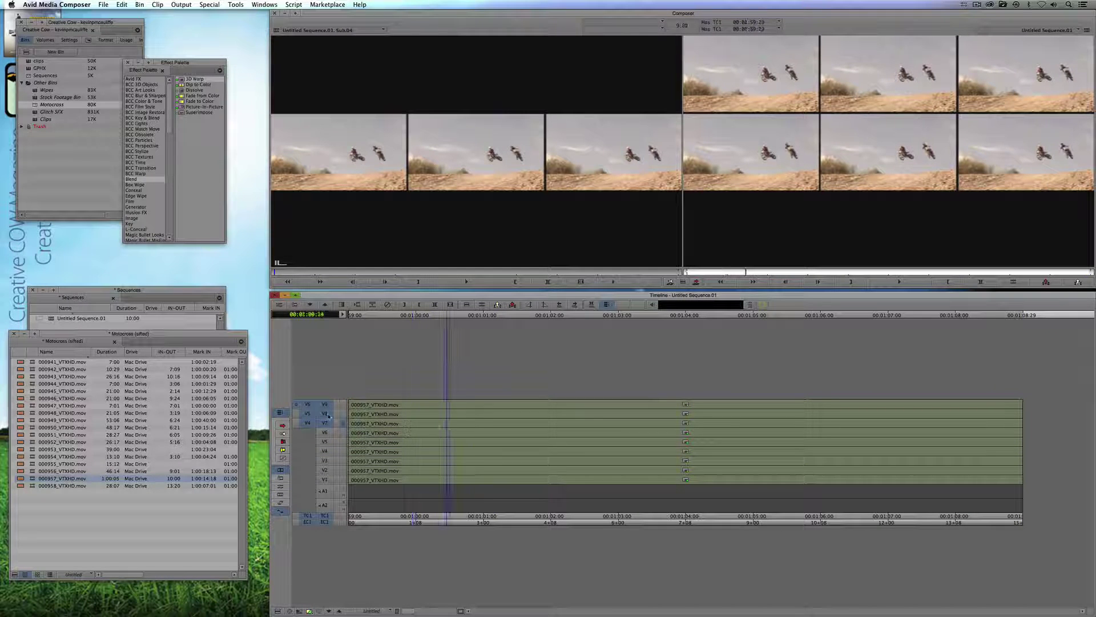
# - Enable tracks V8 and V9, and move the V7 clip's 3D Warp picture straight down to the left of the bottom row
pyautogui.click(328, 415)
pyautogui.click(328, 405)
pyautogui.hotkey('shift', 'F10')
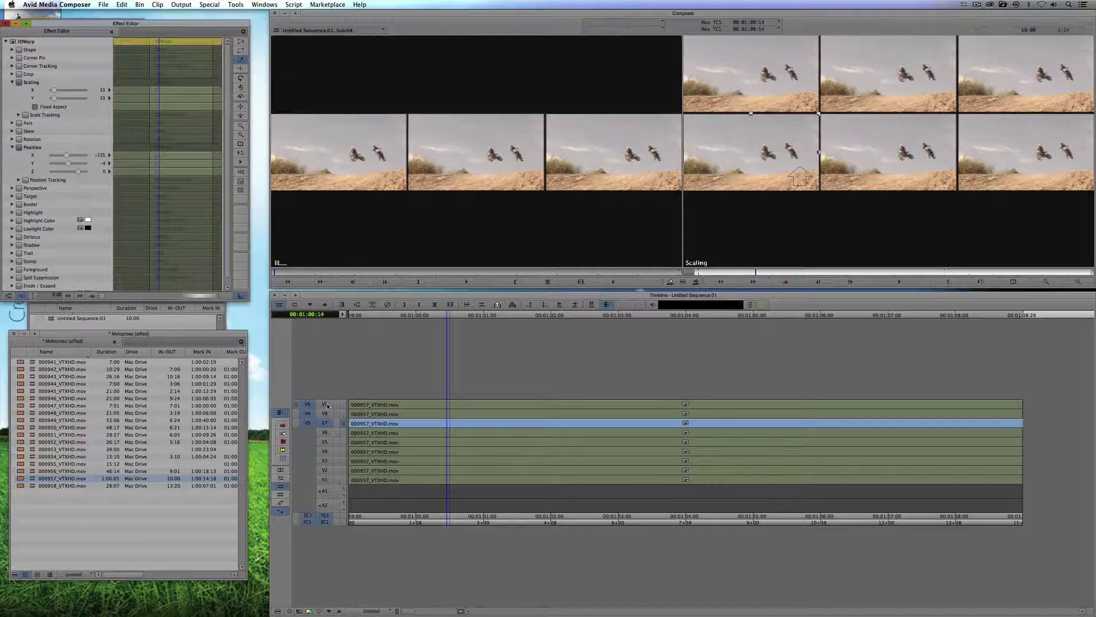
pyautogui.moveTo(737, 186); pyautogui.dragTo(737, 261)
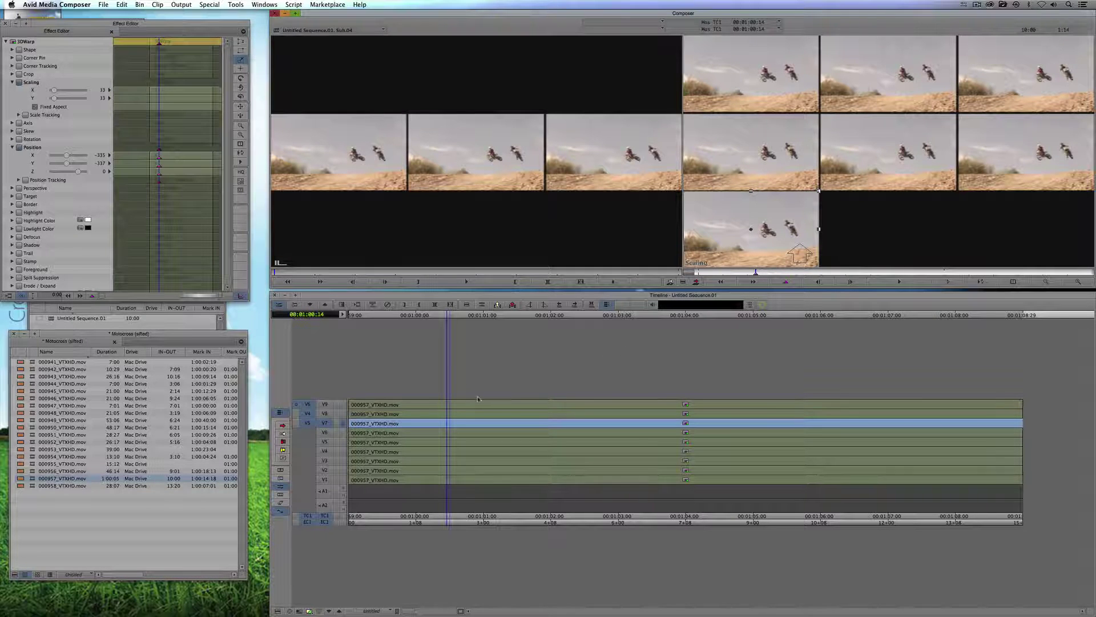
# - Monitor up through V9, and move the V8 and V9 pictures straight down to the centre and right of the bottom row
pyautogui.click(449, 416)
pyautogui.moveTo(859, 192); pyautogui.dragTo(859, 258)
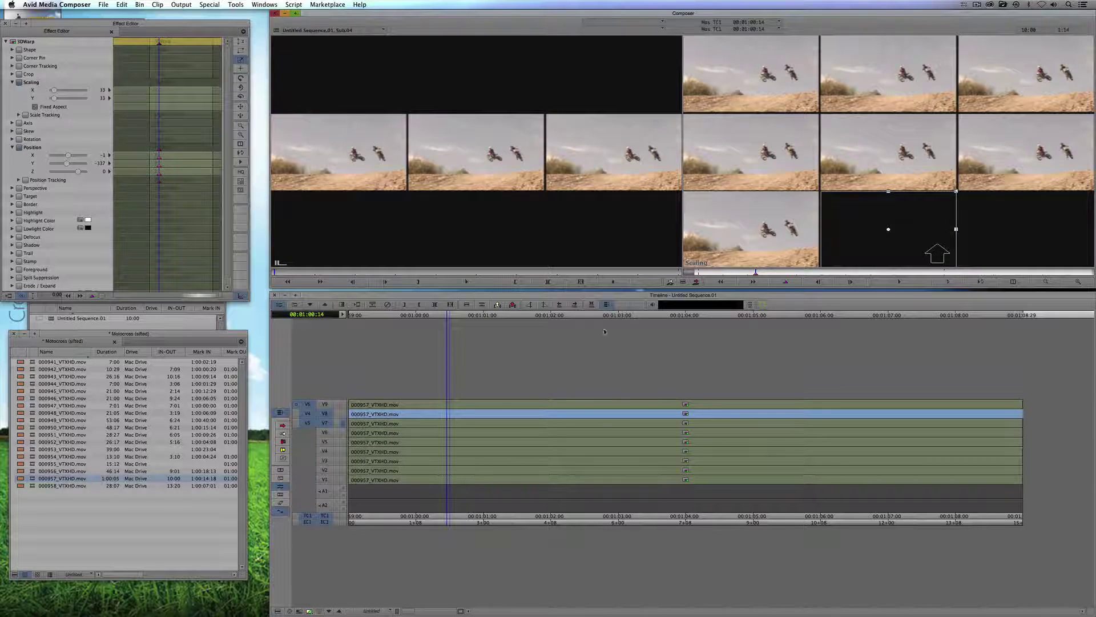
pyautogui.click(345, 415)
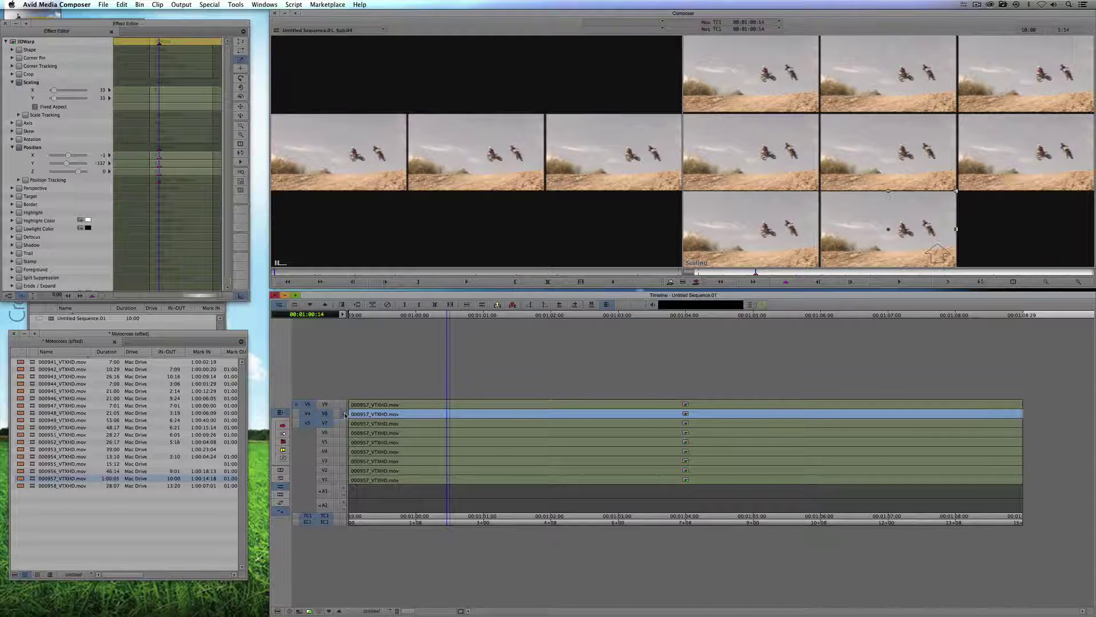
pyautogui.click(446, 407)
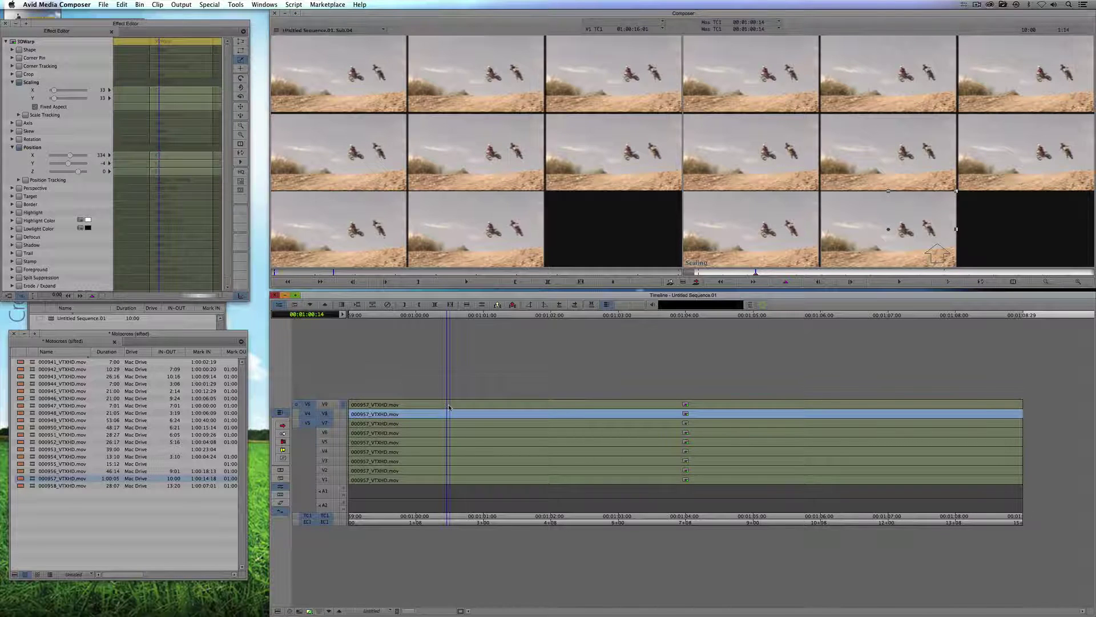
pyautogui.moveTo(992, 175); pyautogui.dragTo(994, 246)
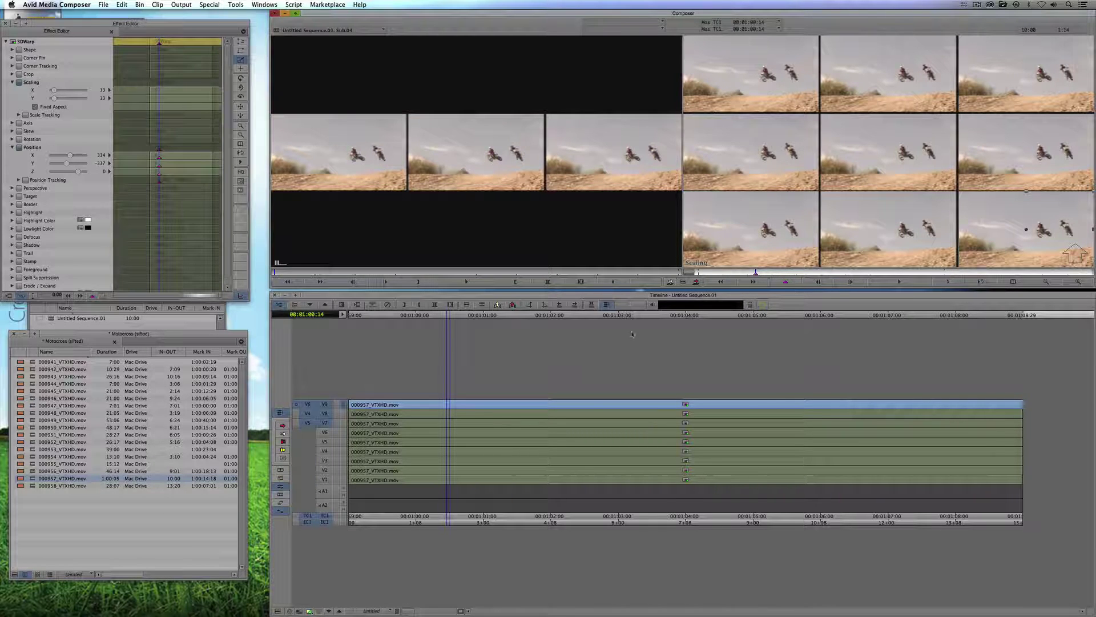
# - Delete the added 3D Warp keyframes from the V9, V8 and V7 clips, and leave effect mode
pyautogui.click(160, 46)
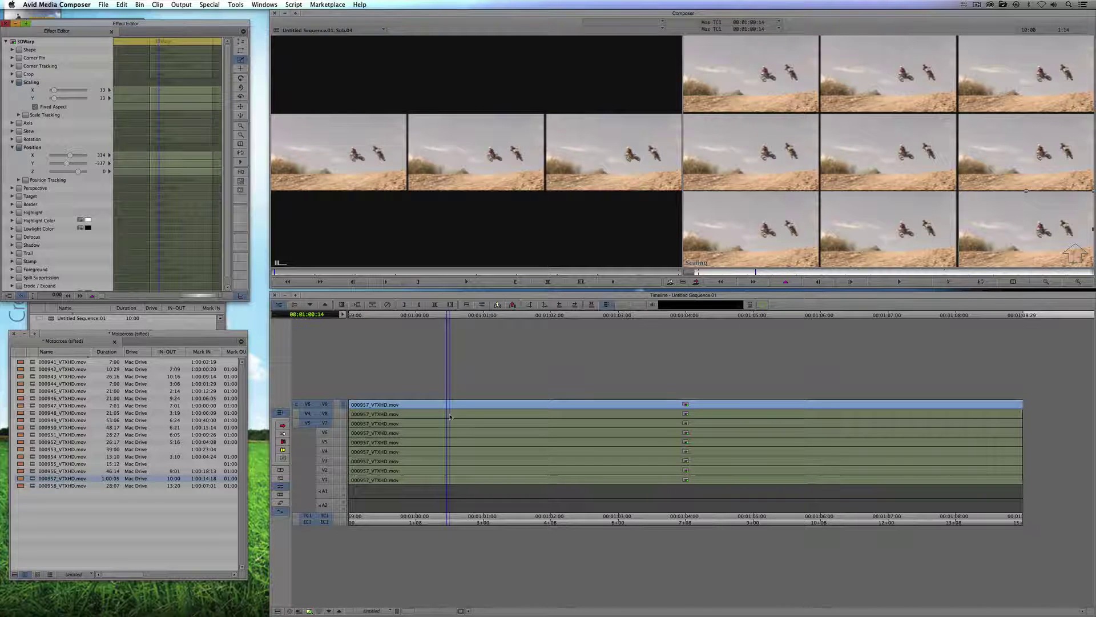
pyautogui.click(450, 415)
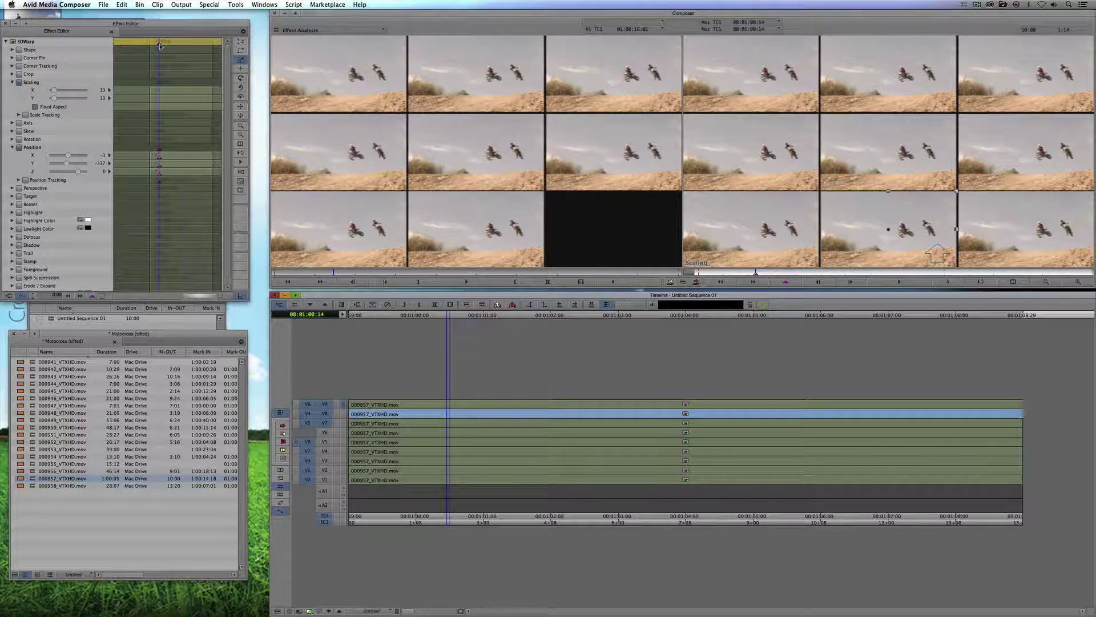
pyautogui.click(160, 46)
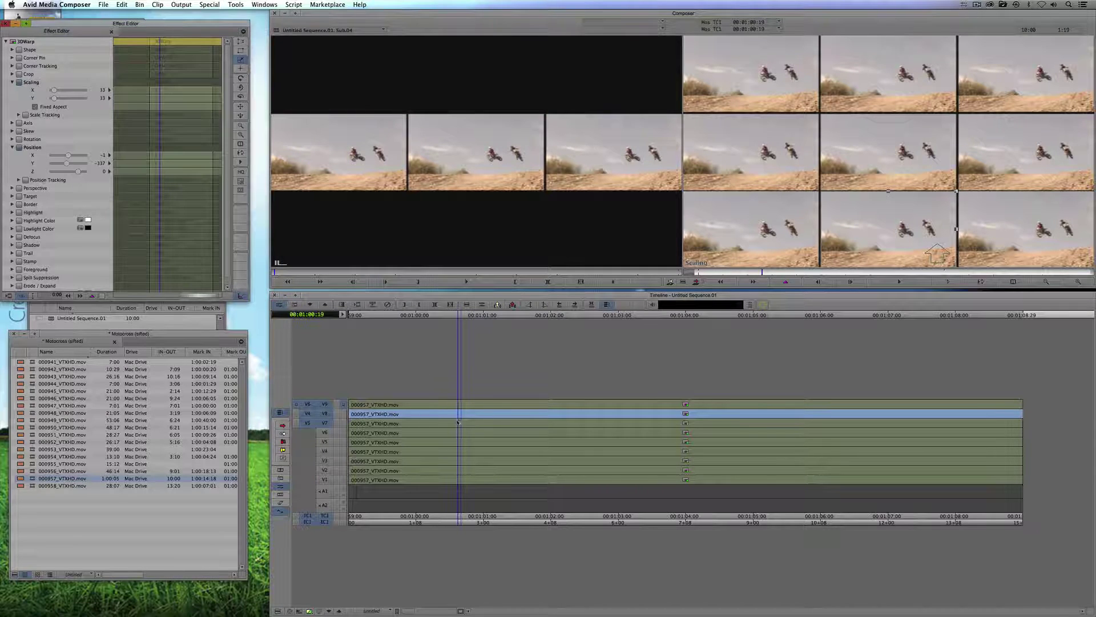
pyautogui.click(457, 422)
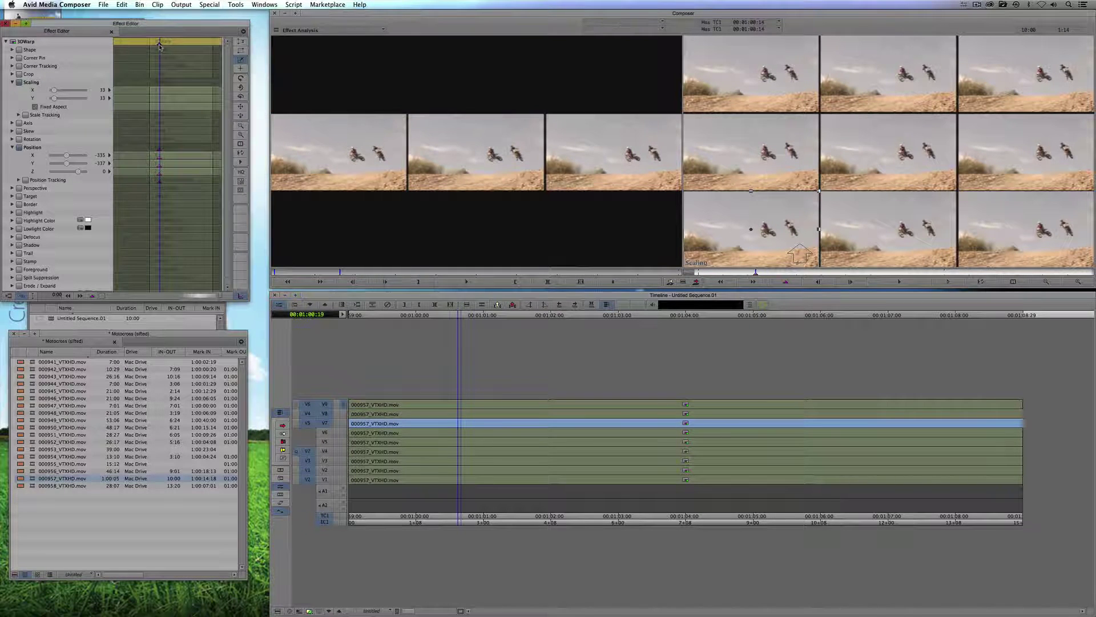
pyautogui.click(160, 45)
pyautogui.press('super+w')
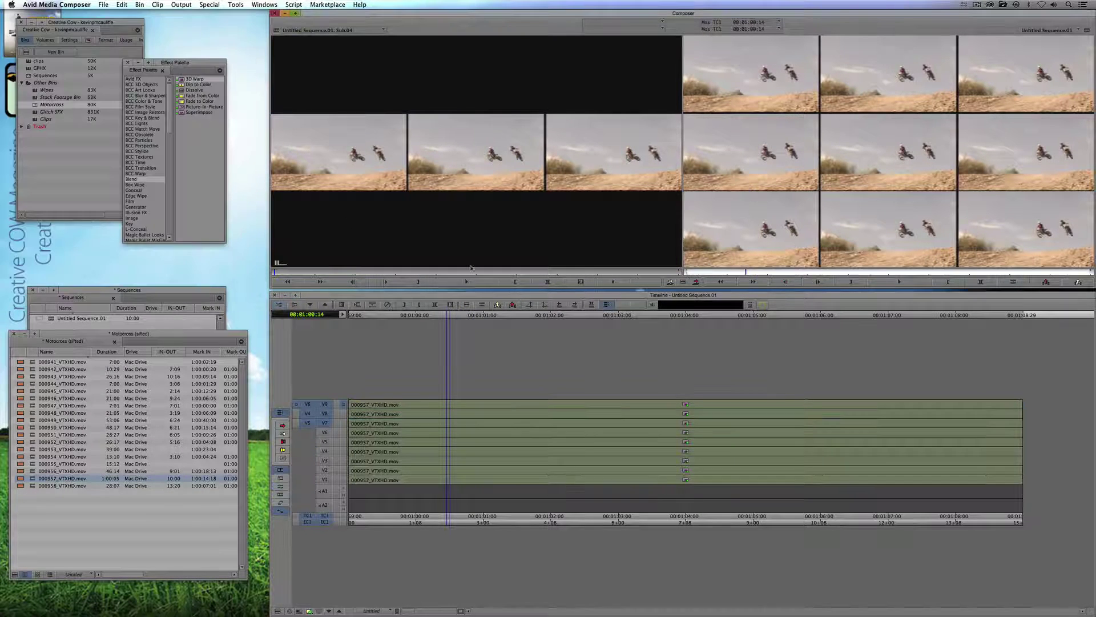
# - Render only the topmost 3D Warp effect, on the V9 clip, to Mac Drive
pyautogui.moveTo(345, 430); pyautogui.dragTo(322, 413)
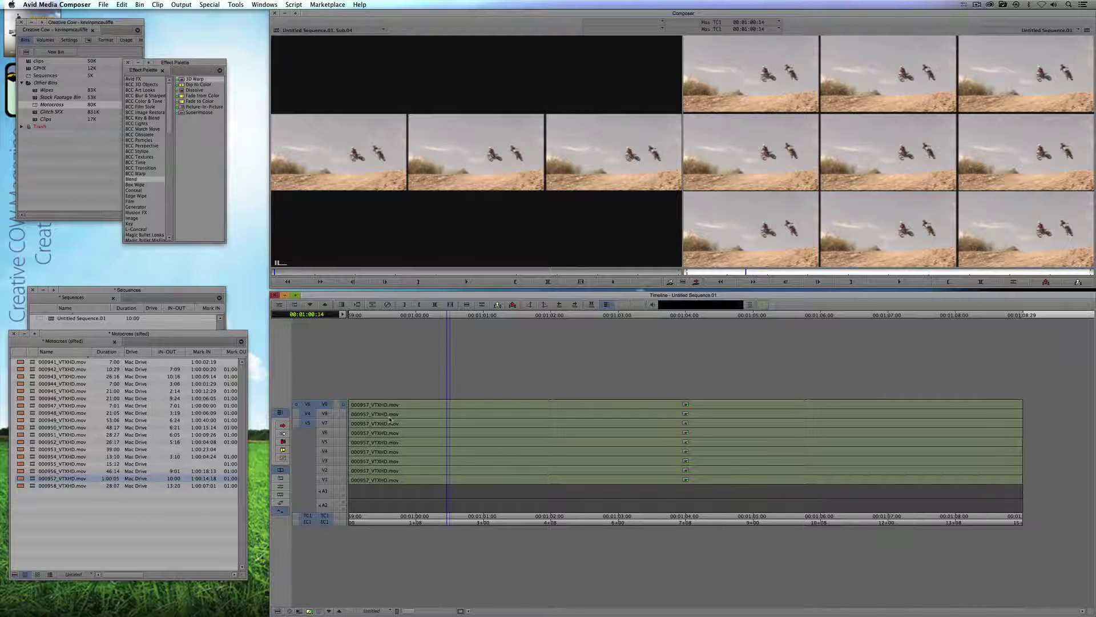
pyautogui.press('super+r')
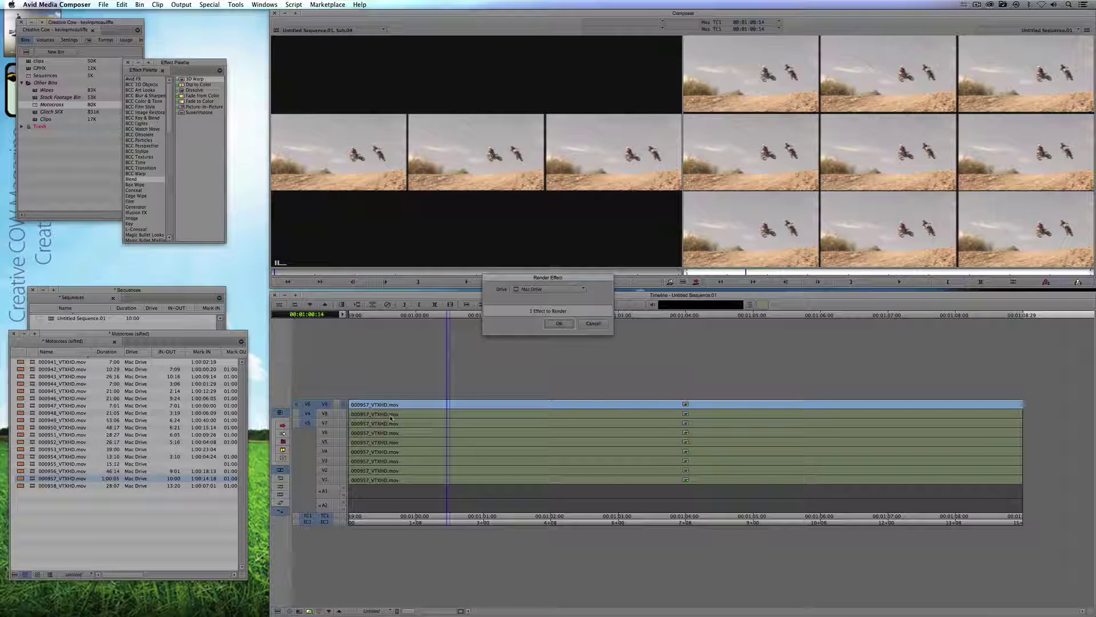
pyautogui.click(600, 325)
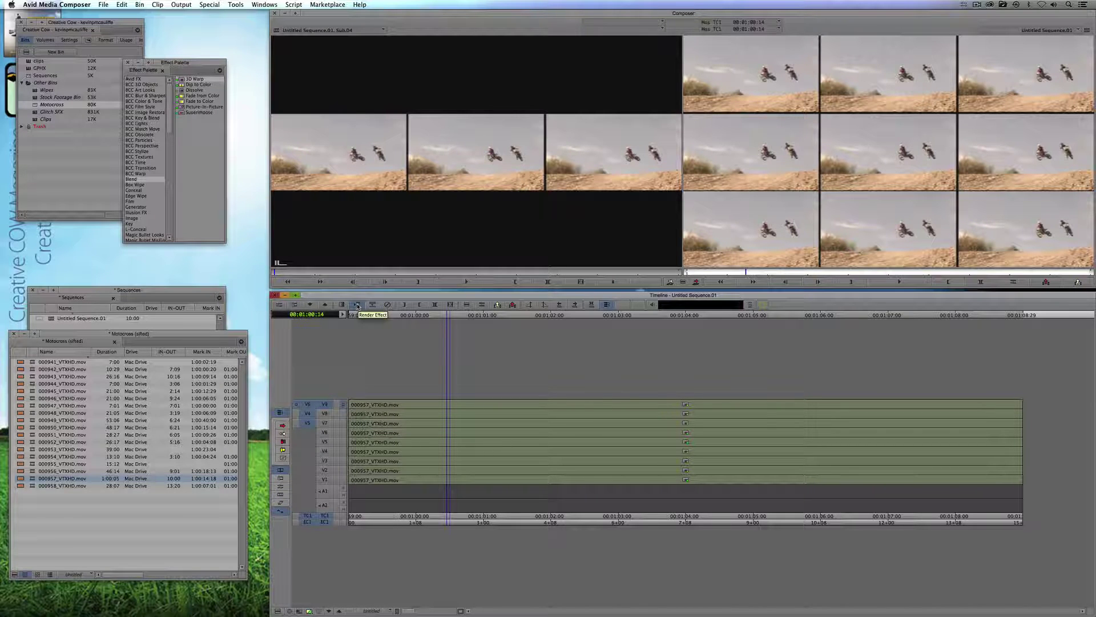
pyautogui.click(358, 306)
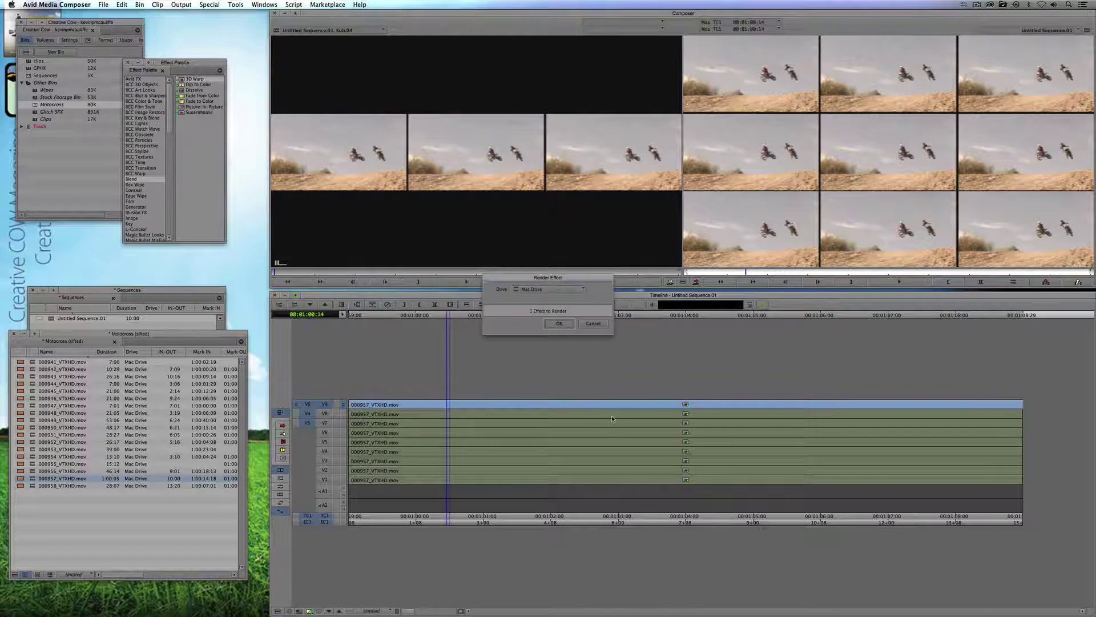
pyautogui.click(558, 324)
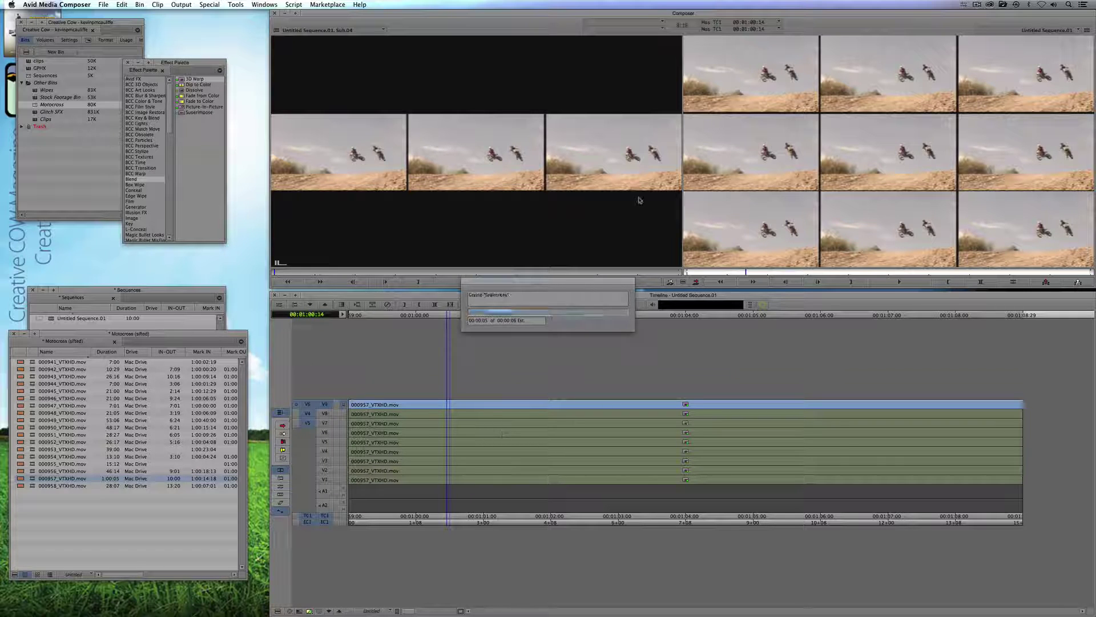
# - Play the nine-picture sequence from its start to check the rendered result
pyautogui.moveTo(453, 419); pyautogui.dragTo(375, 417)
pyautogui.press('Home')
pyautogui.press('space')
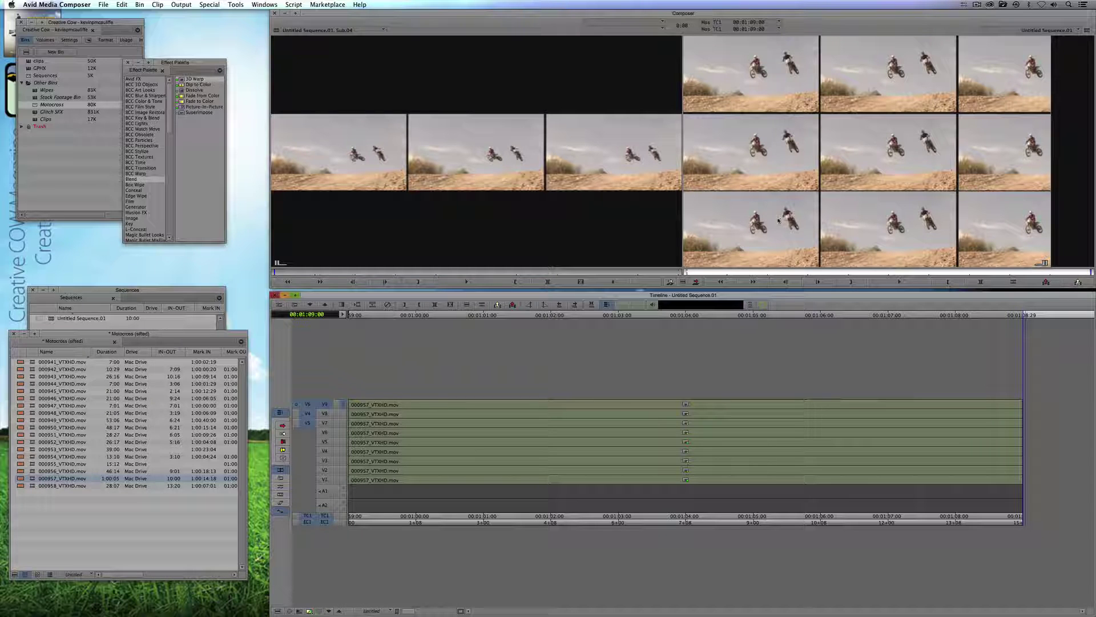
# - Close the Effect Palette and rename the sequence in the Sequences bin as Main Video Wall
pyautogui.moveTo(191, 63); pyautogui.dragTo(196, 36)
pyautogui.click(167, 34)
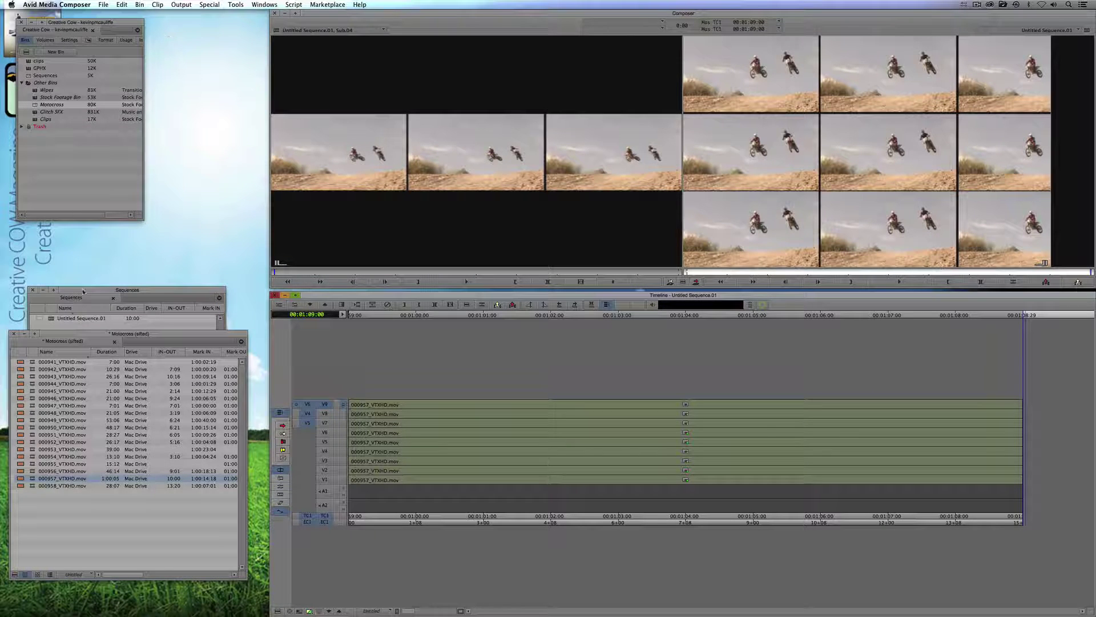
pyautogui.moveTo(90, 292); pyautogui.dragTo(107, 199)
pyautogui.click(88, 227)
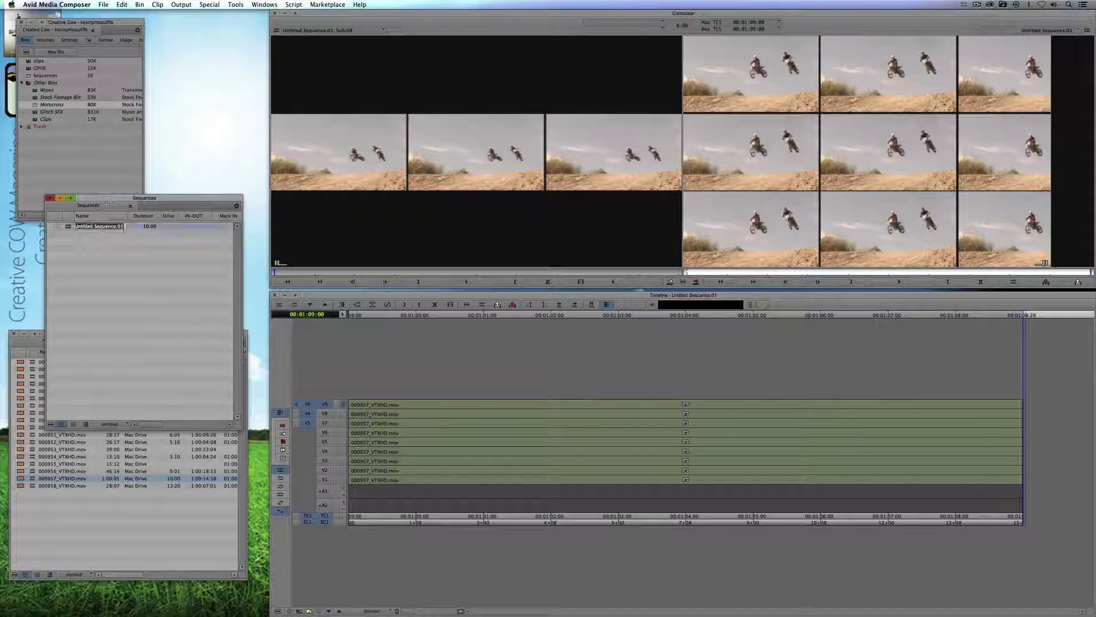
pyautogui.write('Mai')
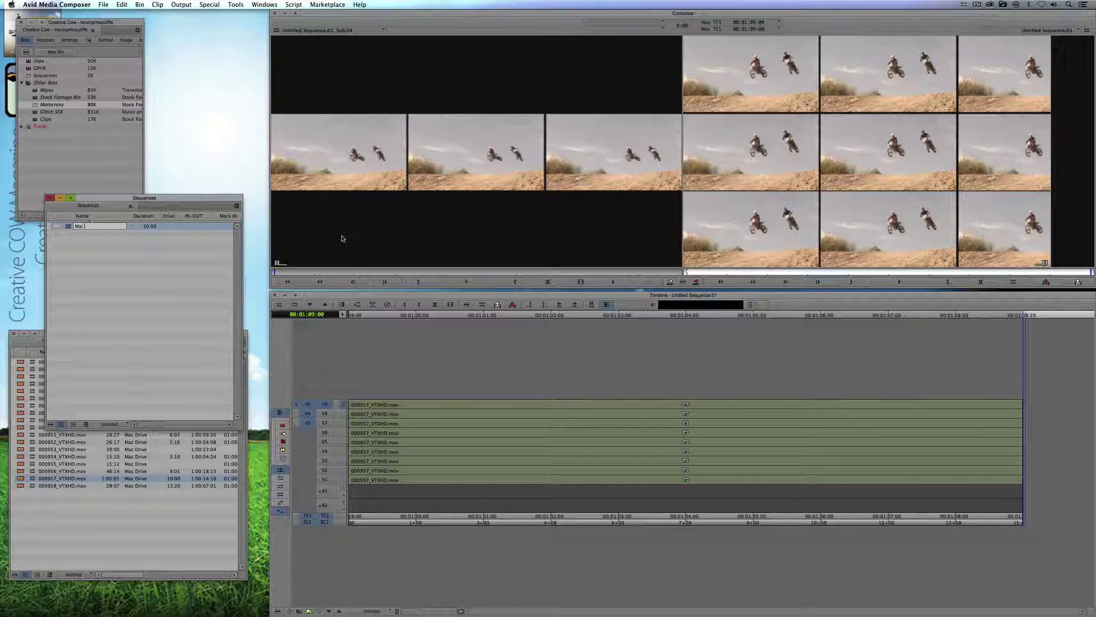
pyautogui.write('n Video Wall')
pyautogui.press('Return')
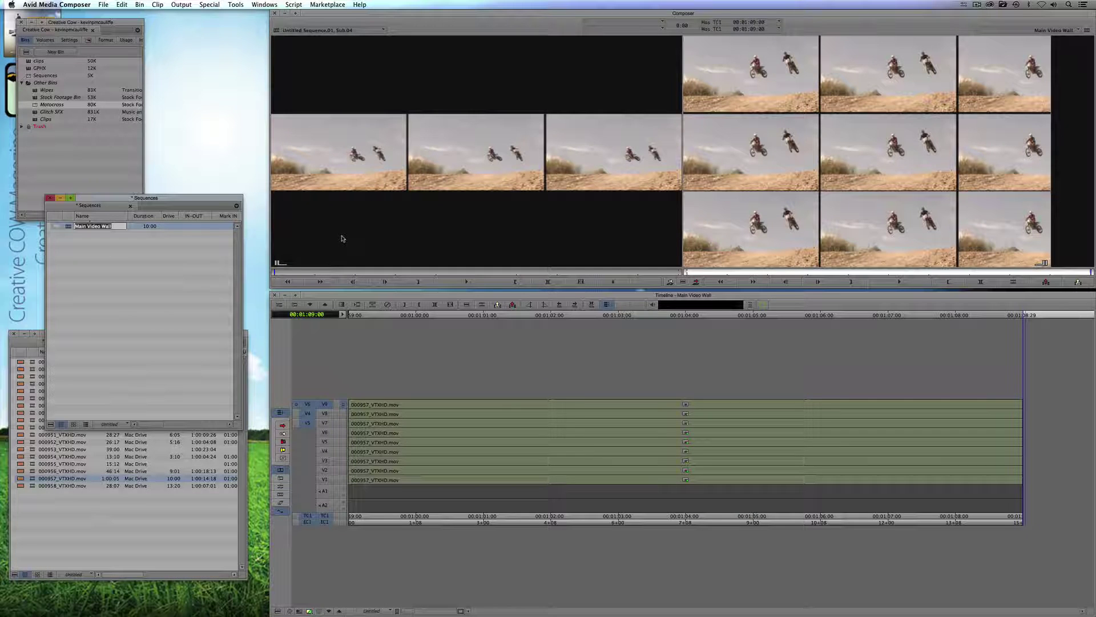
# - Remove the empty A1 and A2 audio tracks from the sequence, and clear the record monitor
pyautogui.click(556, 439)
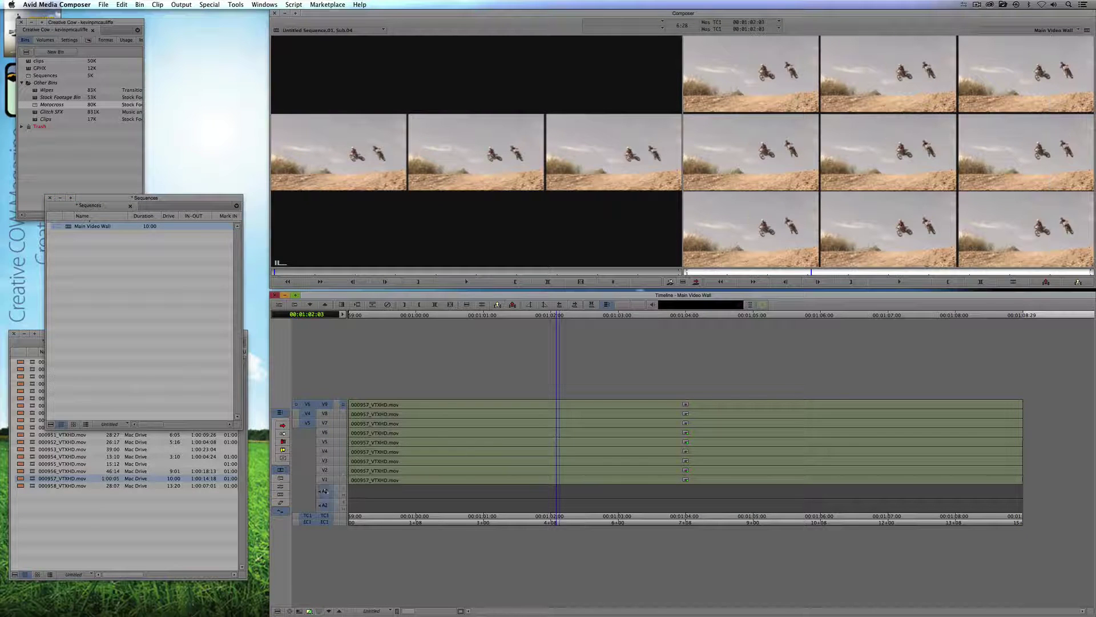
pyautogui.click(482, 459)
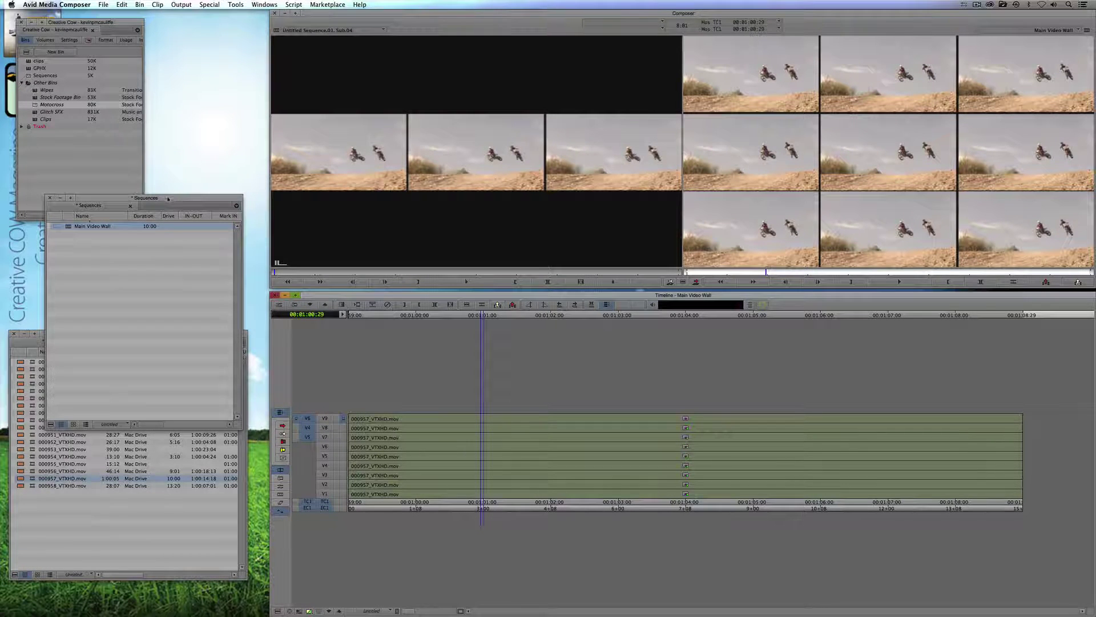
pyautogui.moveTo(180, 202); pyautogui.dragTo(173, 234)
pyautogui.click(1054, 31)
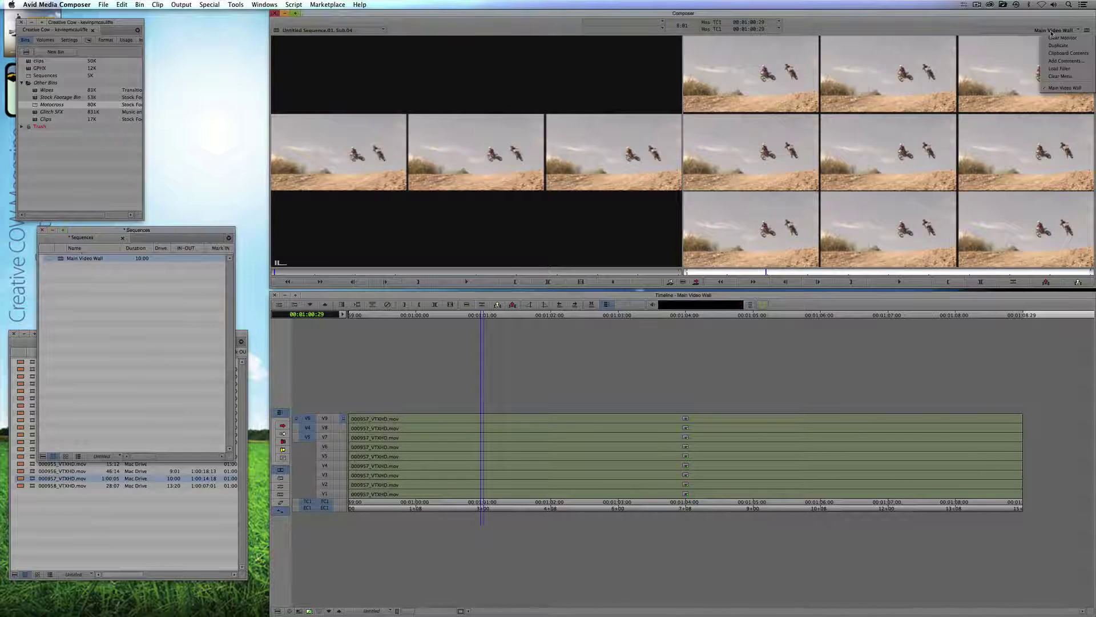
pyautogui.click(1051, 38)
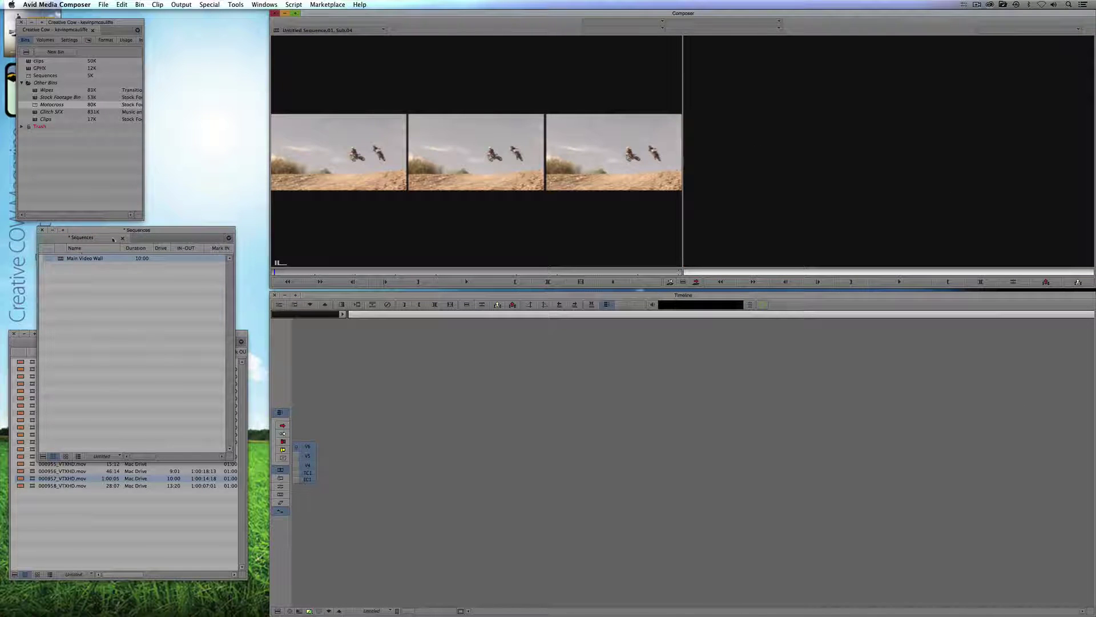
# - Load the Main Video Wall sequence, and open the V1 clip's 3D Warp in the Effect Editor, placed clear of the bins
pyautogui.moveTo(95, 232); pyautogui.dragTo(85, 137)
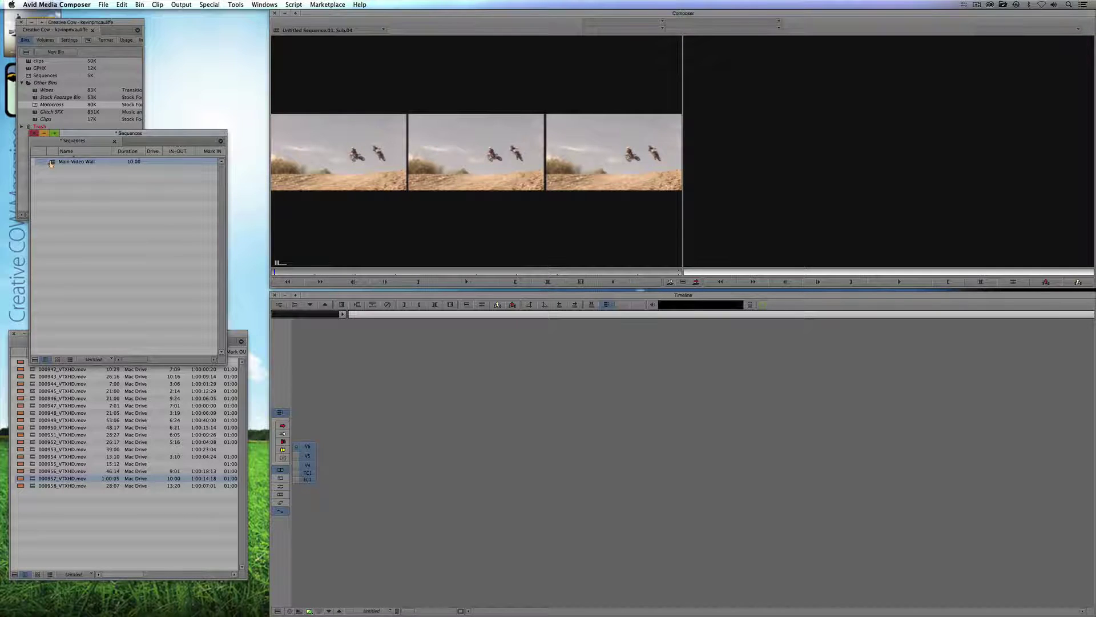
pyautogui.doubleClick(51, 162)
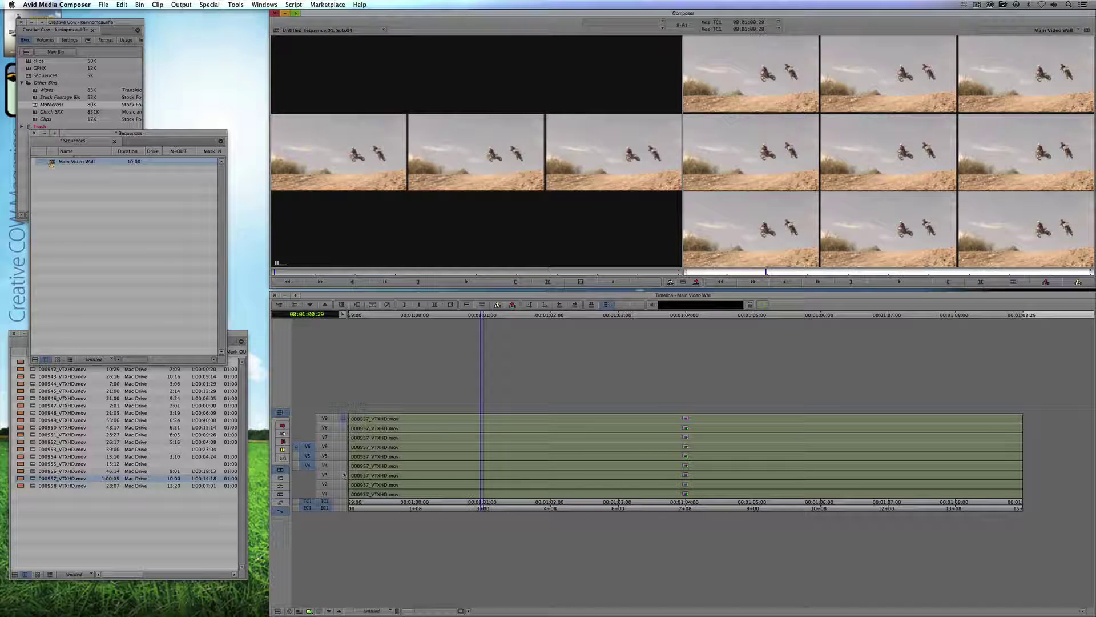
pyautogui.click(328, 494)
pyautogui.click(327, 495)
pyautogui.press("'")
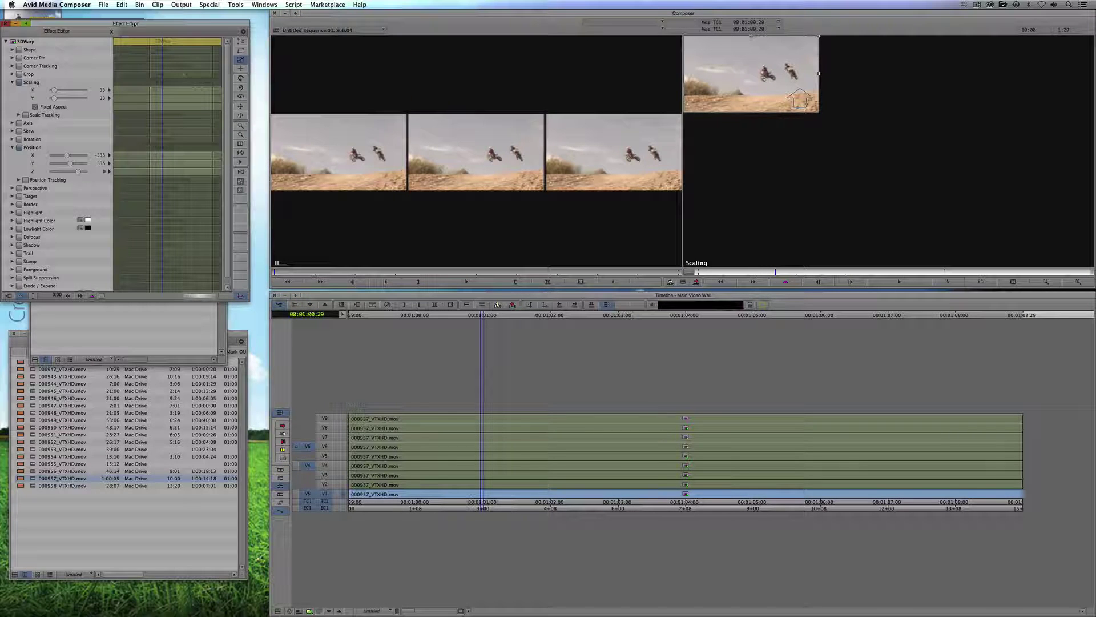
pyautogui.moveTo(134, 23); pyautogui.dragTo(686, 107)
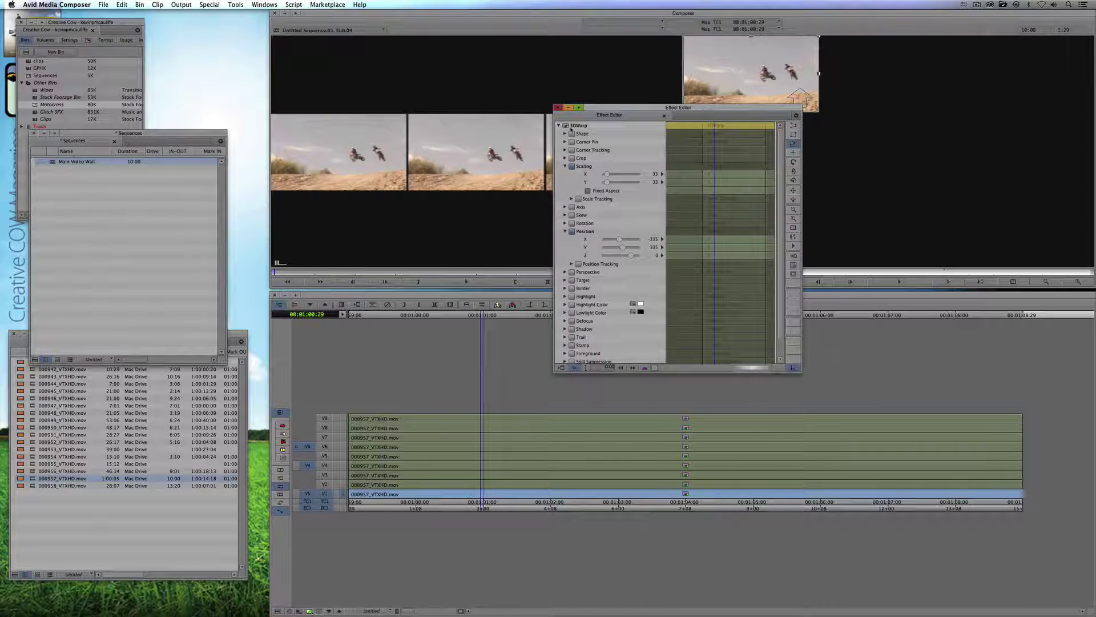
# - Save the V1 clip's 3D Warp effect as a template named Upper Left in the Sequences bin
pyautogui.moveTo(571, 129); pyautogui.dragTo(127, 187)
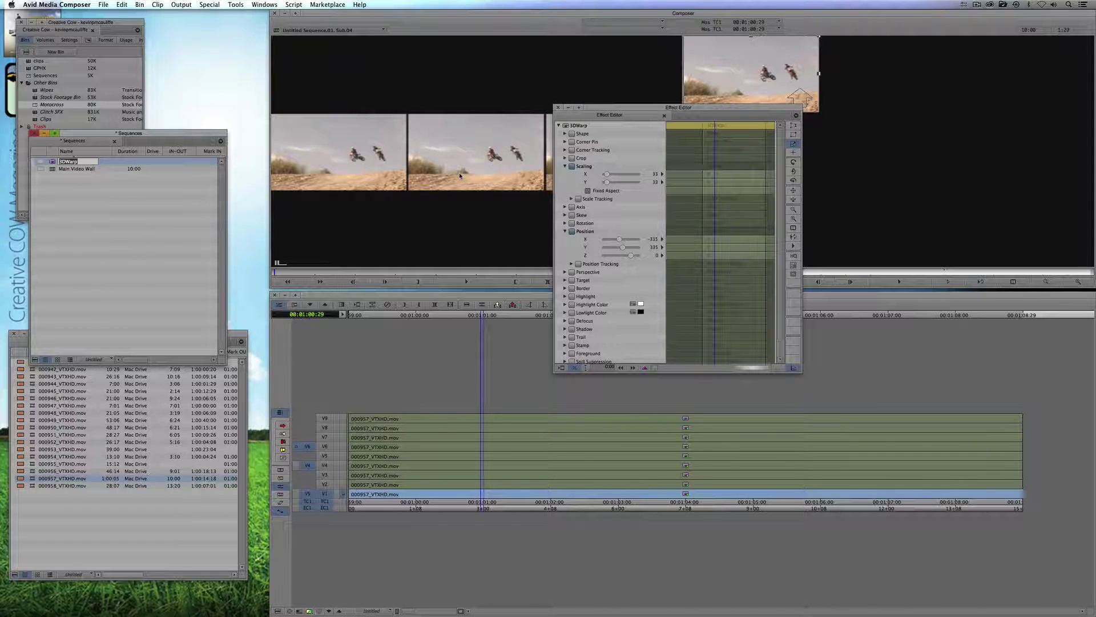
pyautogui.write('Upper Left')
pyautogui.press('Return')
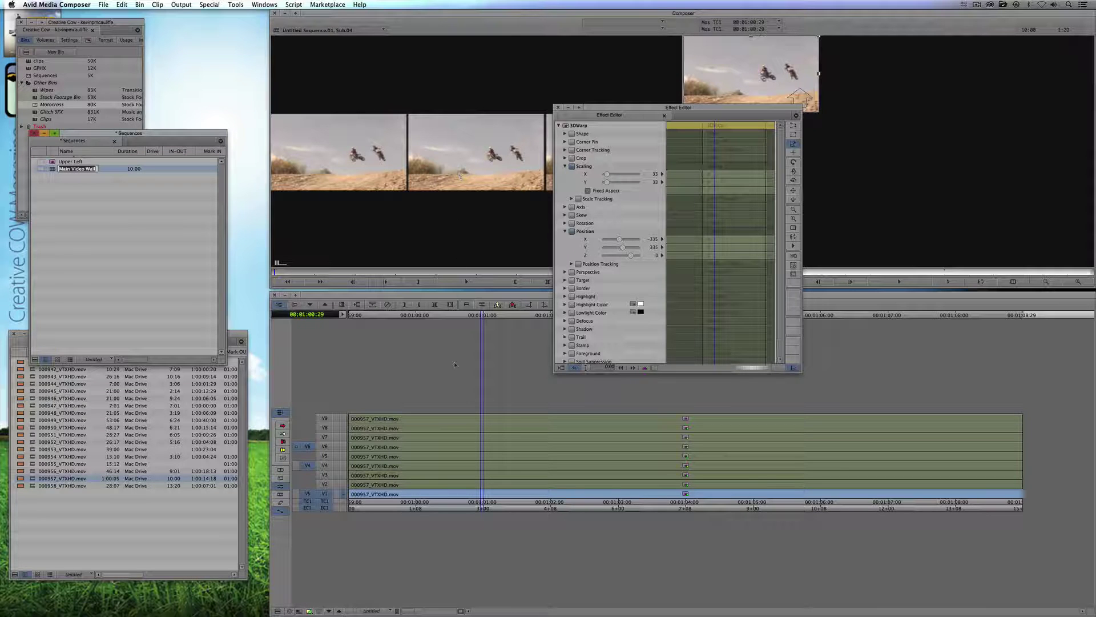
# - Save the V2 clip's 3D Warp effect as a template named Upper Center in the Sequences bin
pyautogui.click(479, 485)
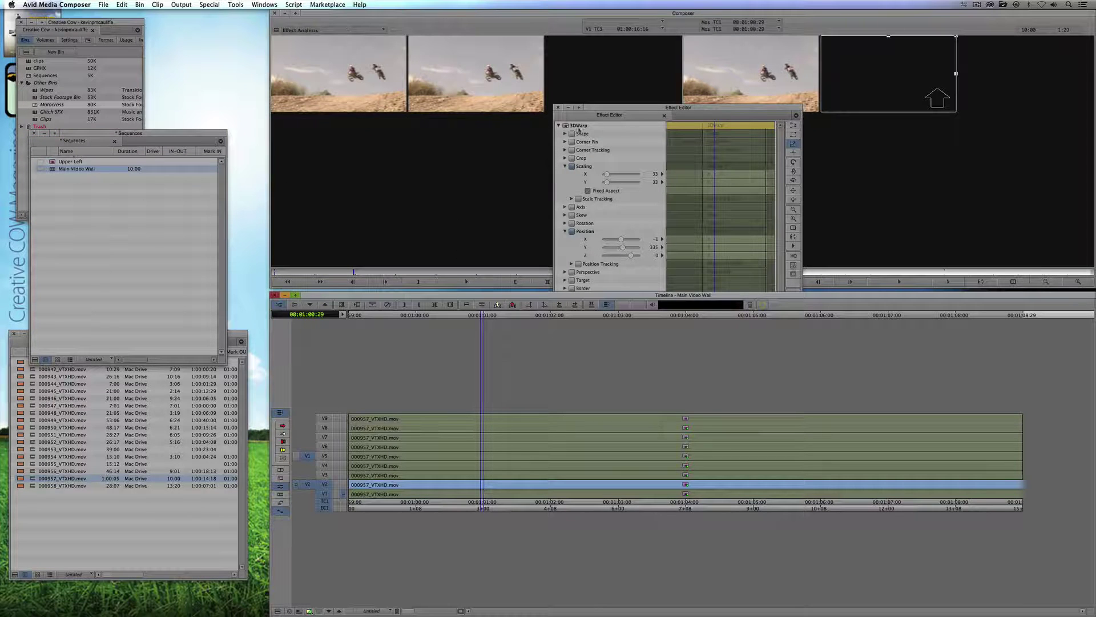
pyautogui.moveTo(578, 130); pyautogui.dragTo(114, 171)
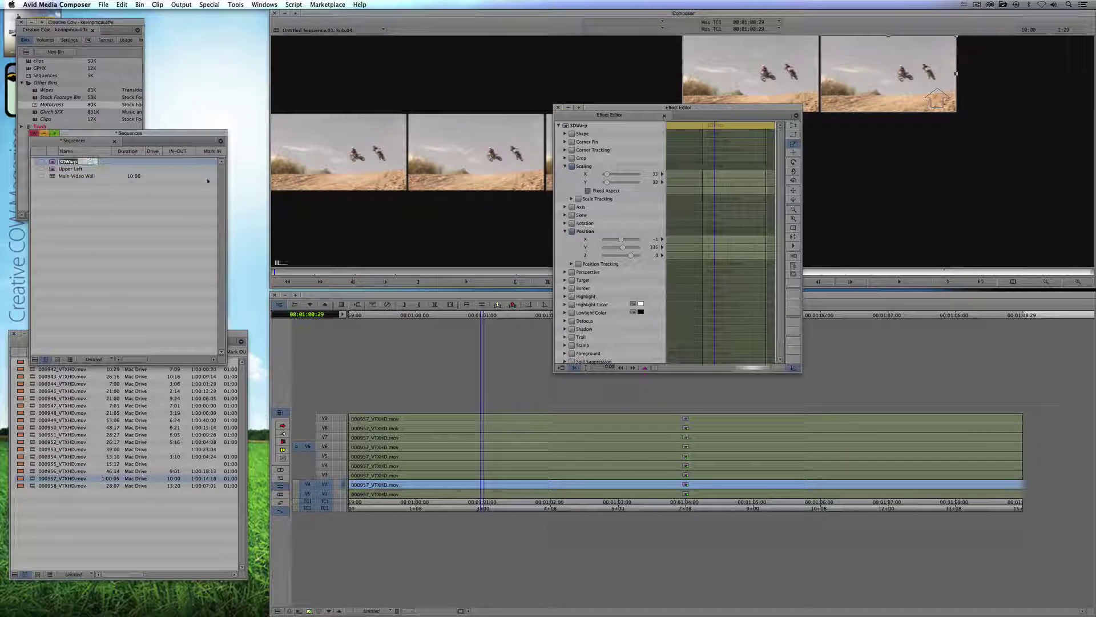
pyautogui.write('Upper Center')
pyautogui.press('Return')
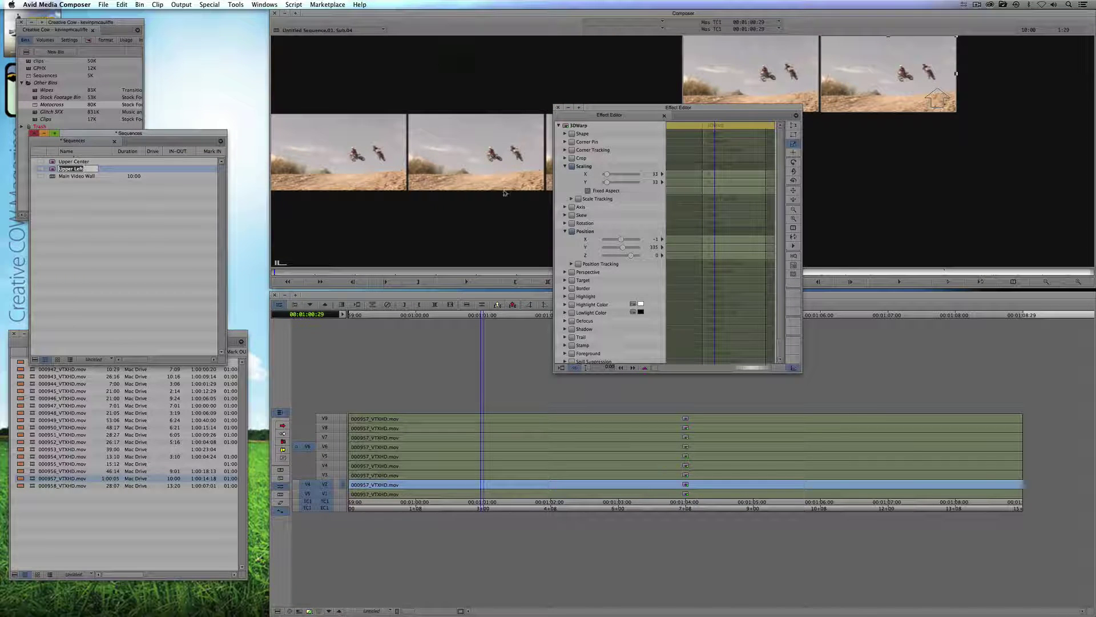
# - Save the V3 clip's 3D Warp effect as a template named Upper Right in the Sequences bin
pyautogui.click(483, 476)
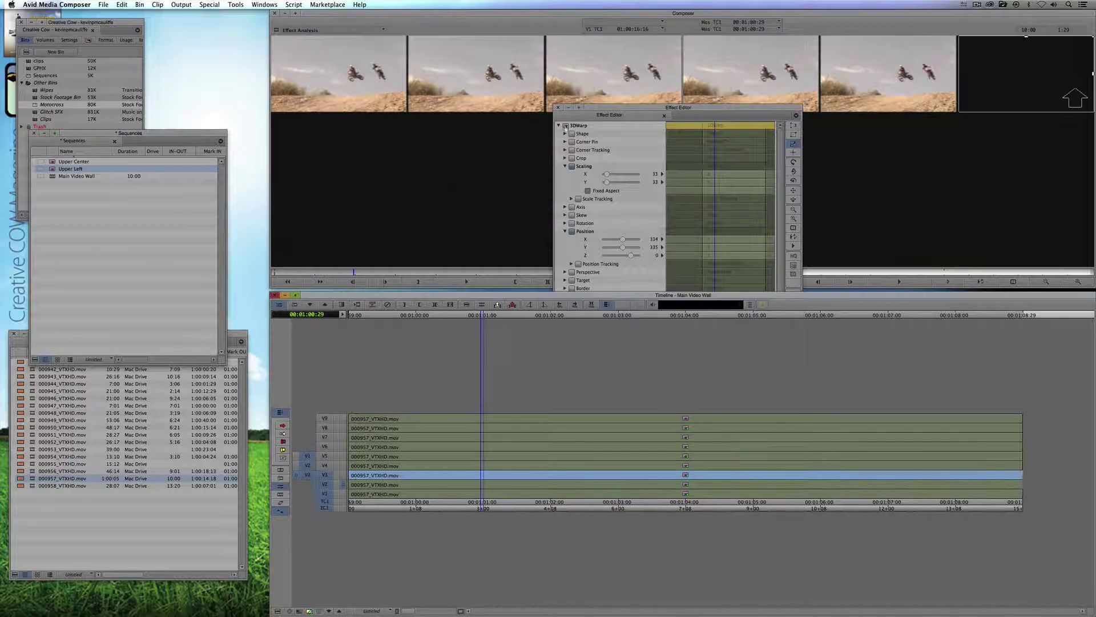
pyautogui.moveTo(566, 126); pyautogui.dragTo(179, 178)
pyautogui.click(75, 162)
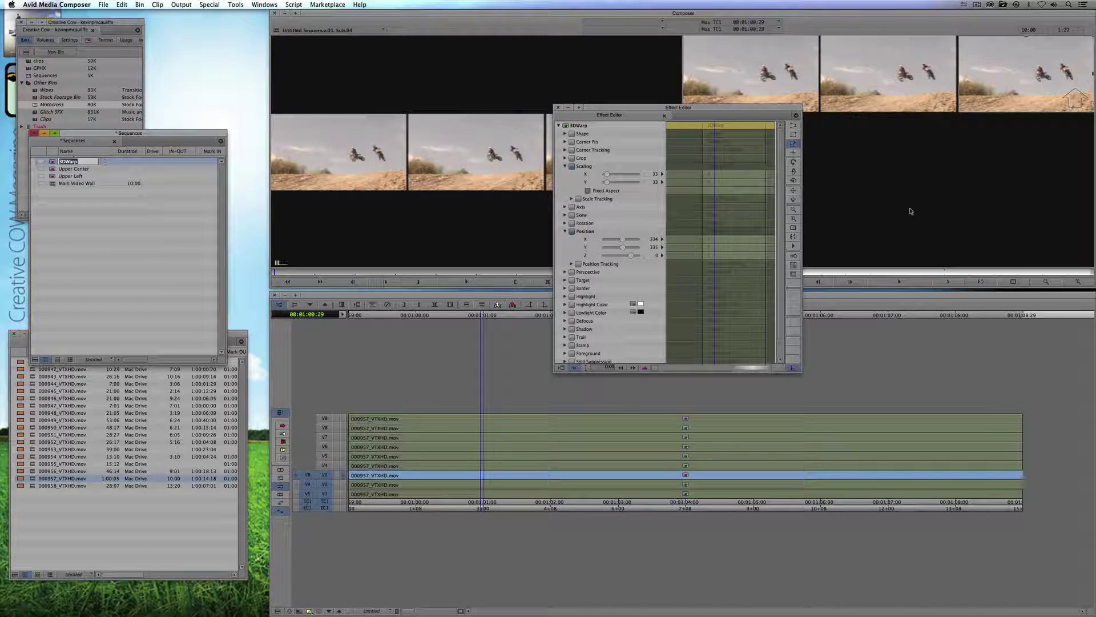
pyautogui.write('Upper Right')
pyautogui.press('Return')
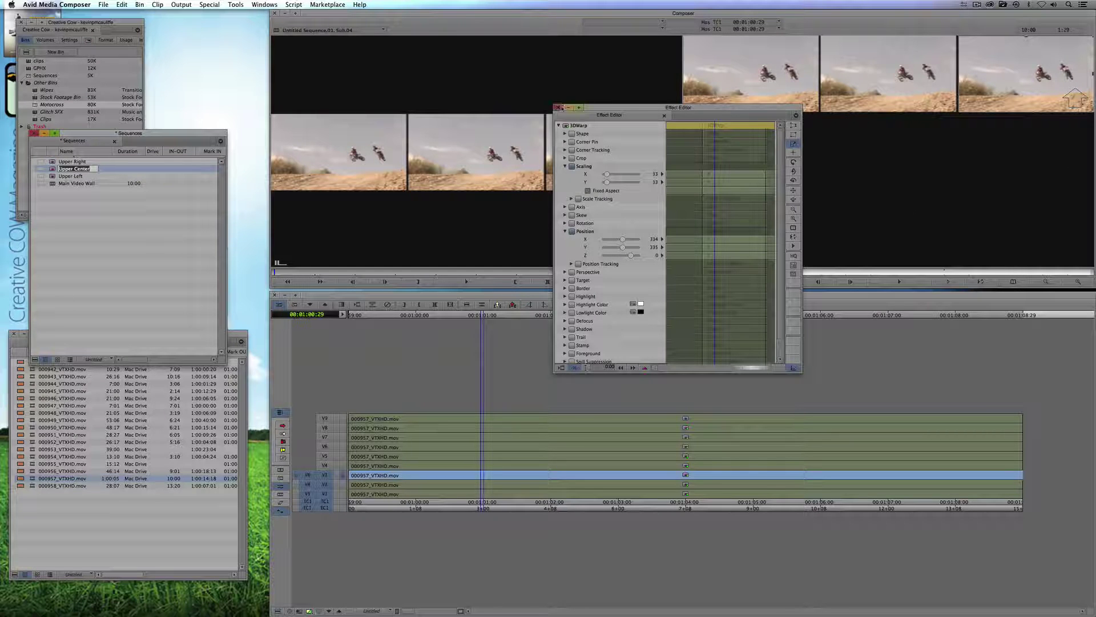
# - Close the Effect Editor and clear the record monitor, with the Sequences bin moved clear of the Motocross bin
pyautogui.click(664, 115)
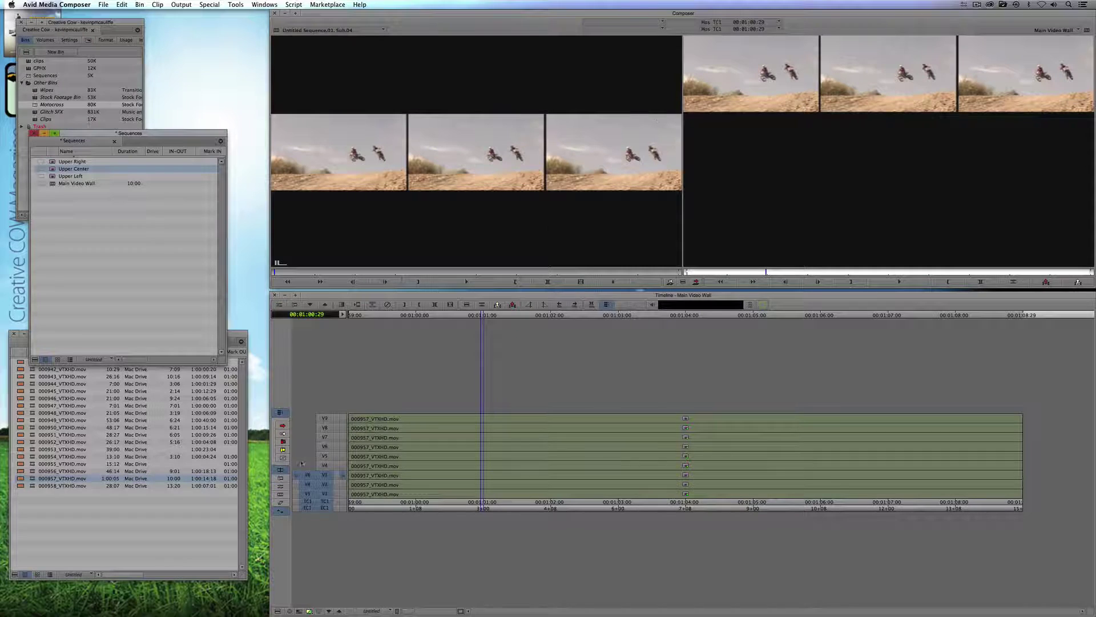
pyautogui.click(1054, 31)
pyautogui.click(1056, 35)
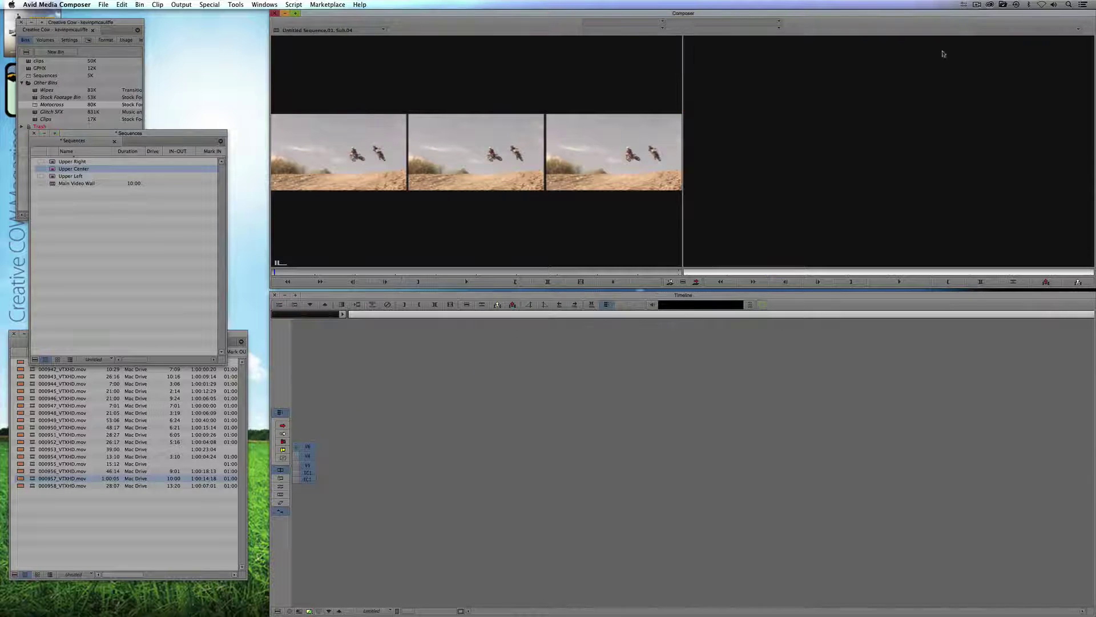
pyautogui.moveTo(173, 131); pyautogui.dragTo(168, 30)
# - Splice the marked part of clip 000954_VTXHD.mov into a new sequence stored in the Sequences bin
pyautogui.click(50, 531)
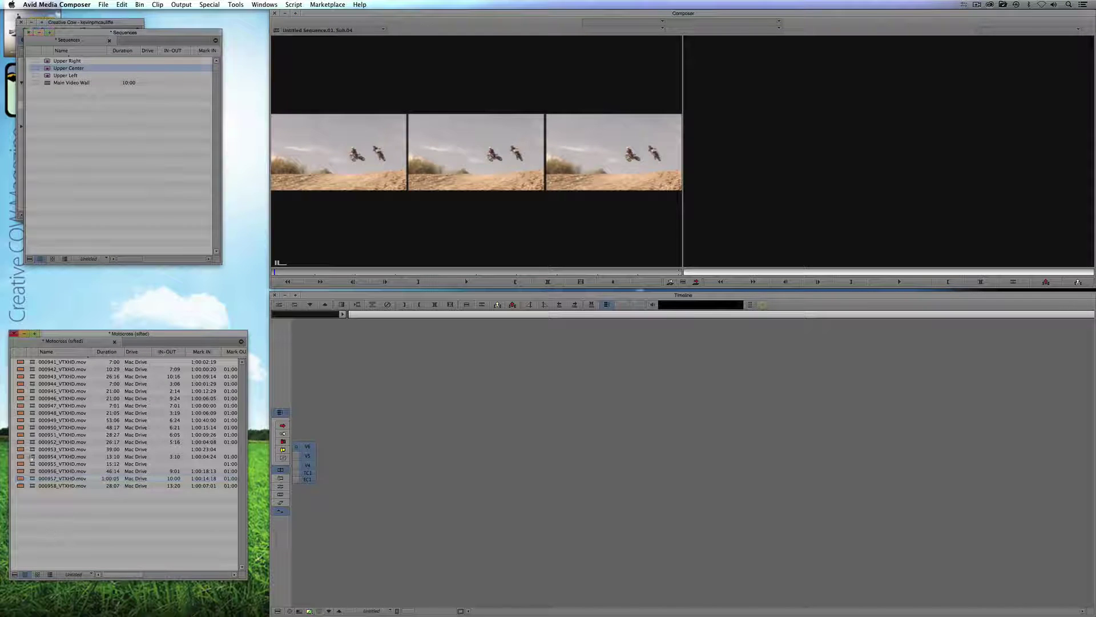
pyautogui.doubleClick(32, 456)
pyautogui.press('v')
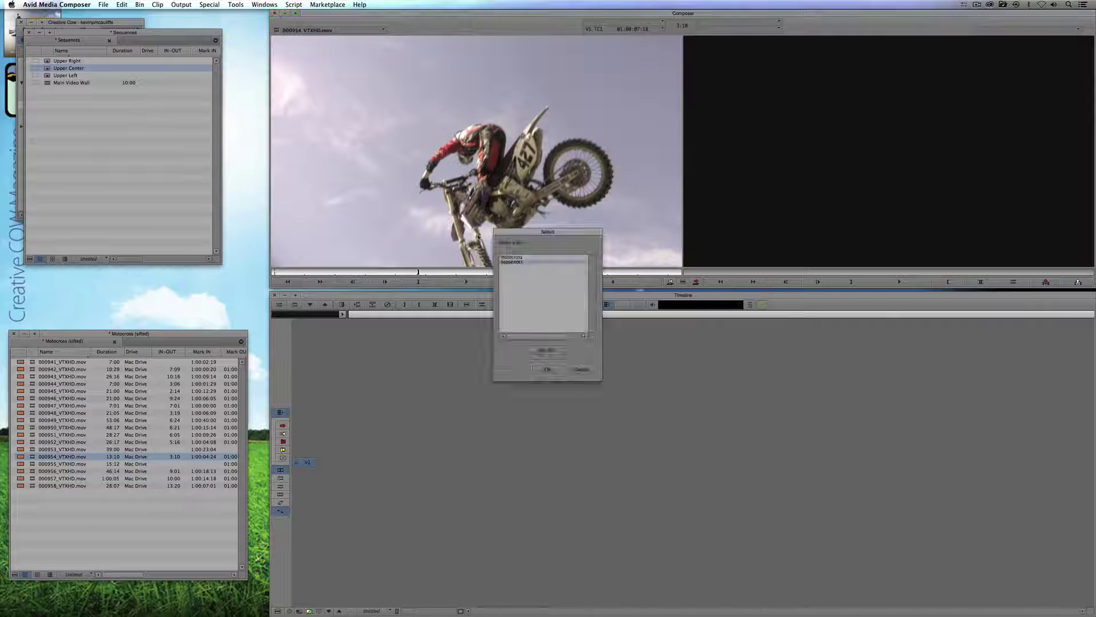
pyautogui.click(547, 369)
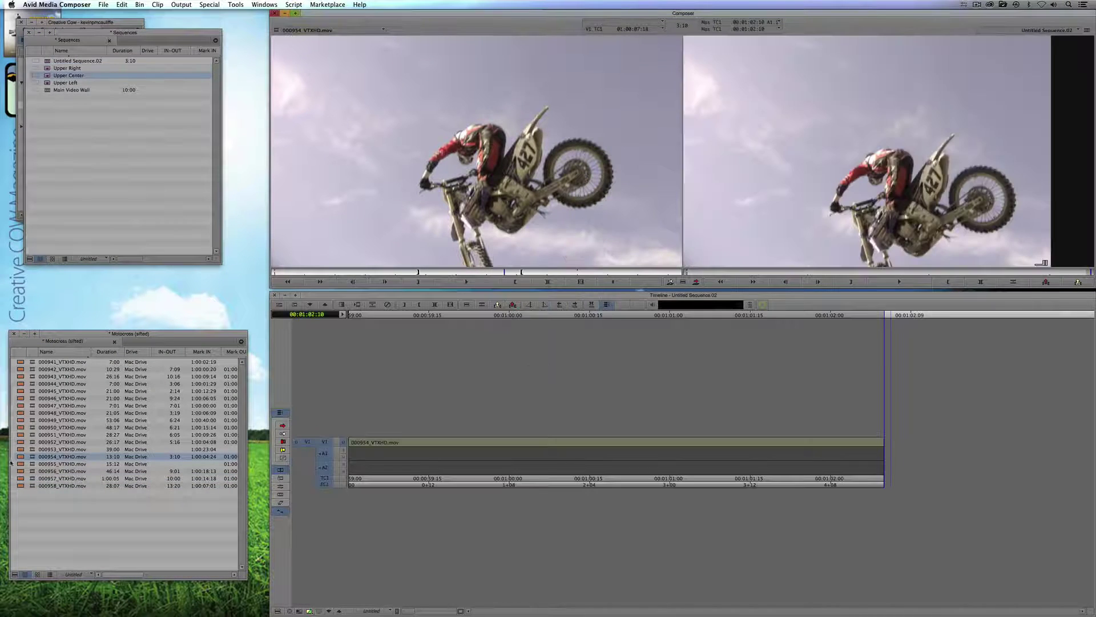
# - Load clip 000953_VTXHD.mov in the source monitor and mark its in point at 01:00:12:21
pyautogui.doubleClick(33, 450)
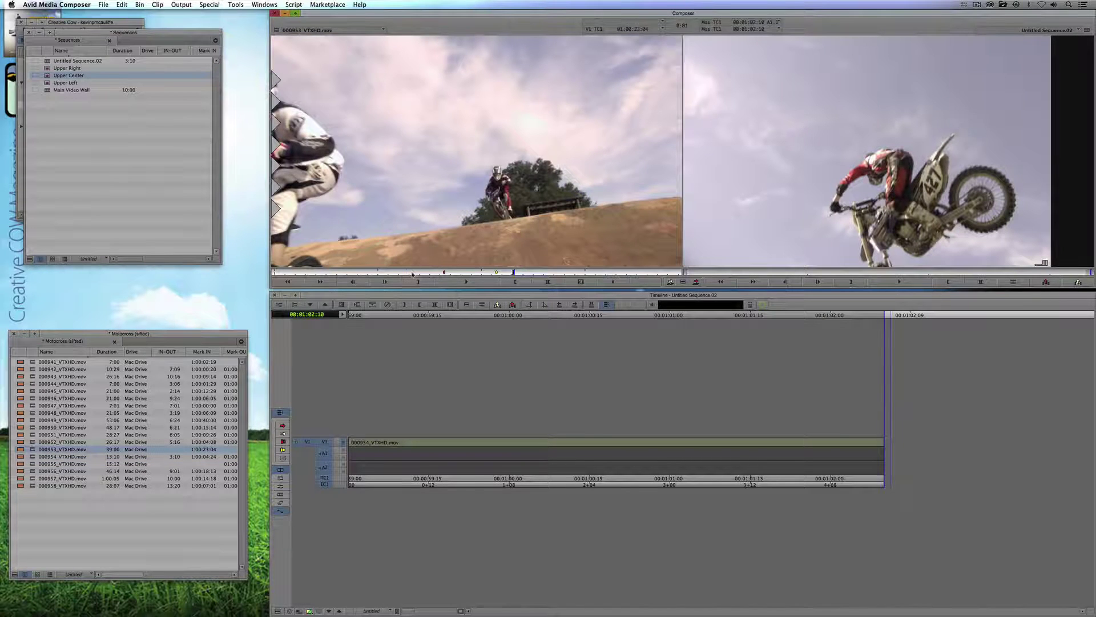
pyautogui.click(416, 281)
pyautogui.click(710, 246)
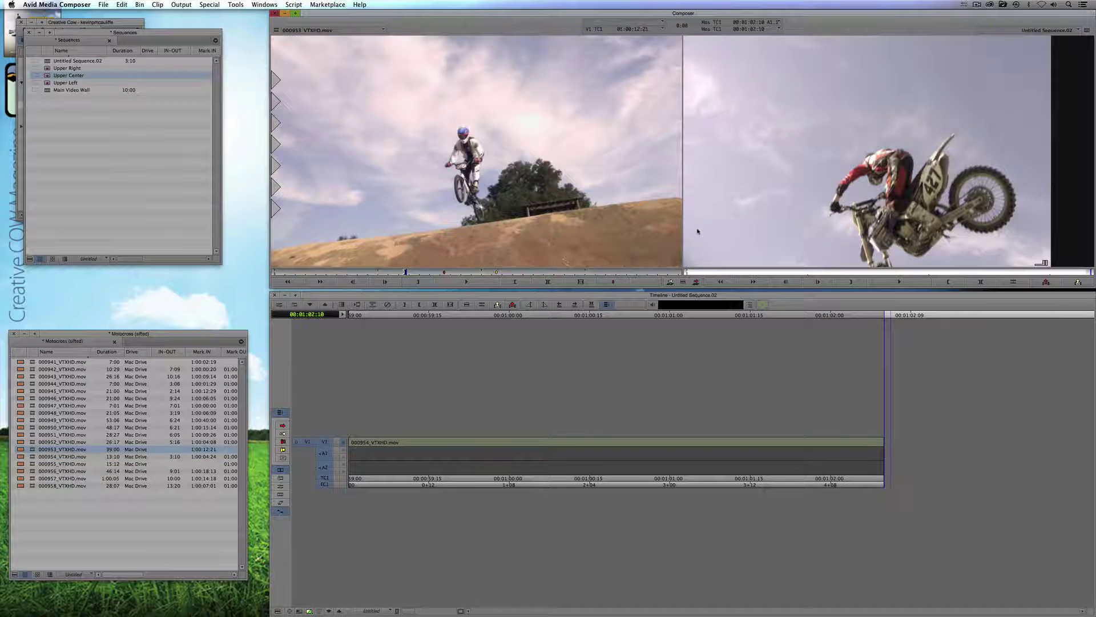
# - Add video track V2 and overwrite the 000953_VTXHD.mov clip onto it across the full length of the V1 clip
pyautogui.press('super+y')
pyautogui.click(473, 433)
pyautogui.click(324, 472)
pyautogui.click(325, 459)
pyautogui.click(324, 447)
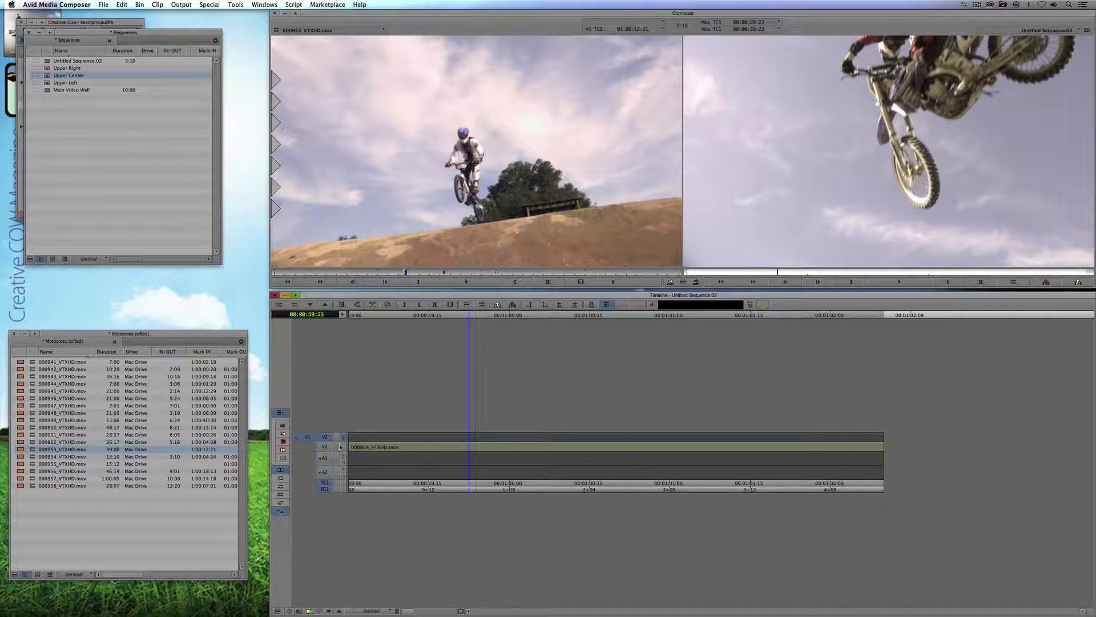
pyautogui.click(379, 443)
pyautogui.press('t')
pyautogui.press('b')
# - Add video track V3 and overwrite clip 000952_VTXHD.mov onto it across the full length of the clips below
pyautogui.doubleClick(32, 442)
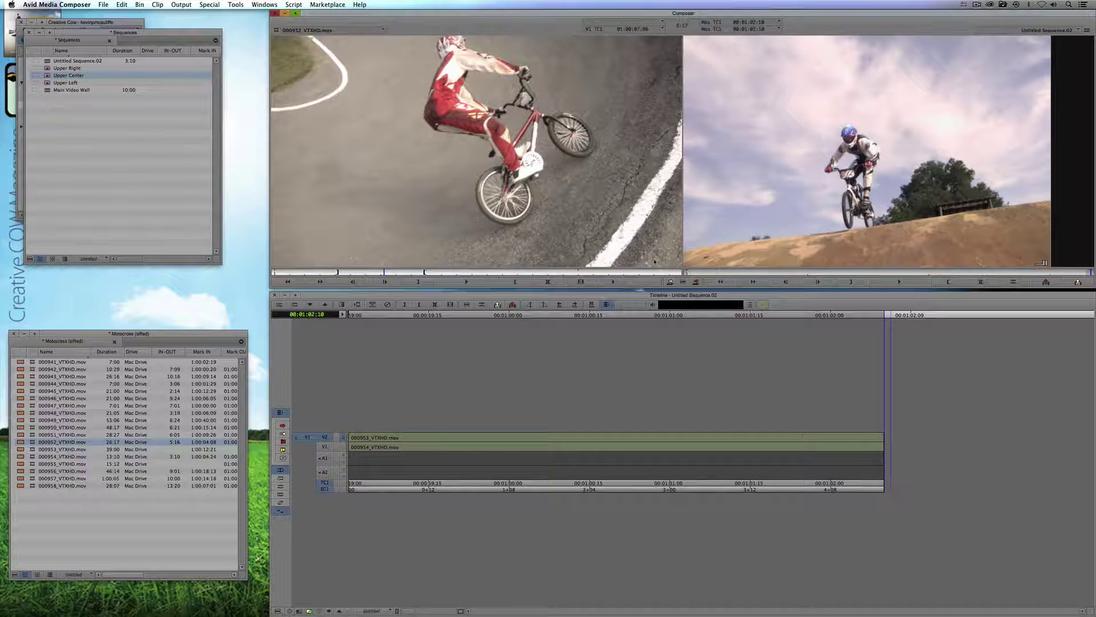
pyautogui.press('super+y')
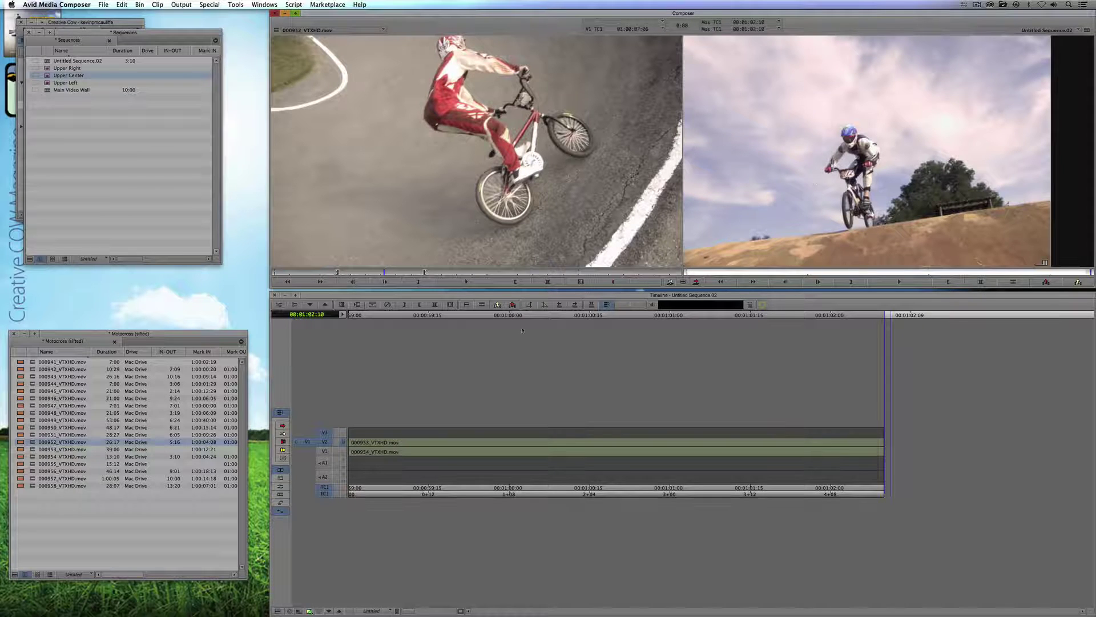
pyautogui.moveTo(307, 442); pyautogui.dragTo(324, 433)
pyautogui.click(409, 438)
pyautogui.press('t')
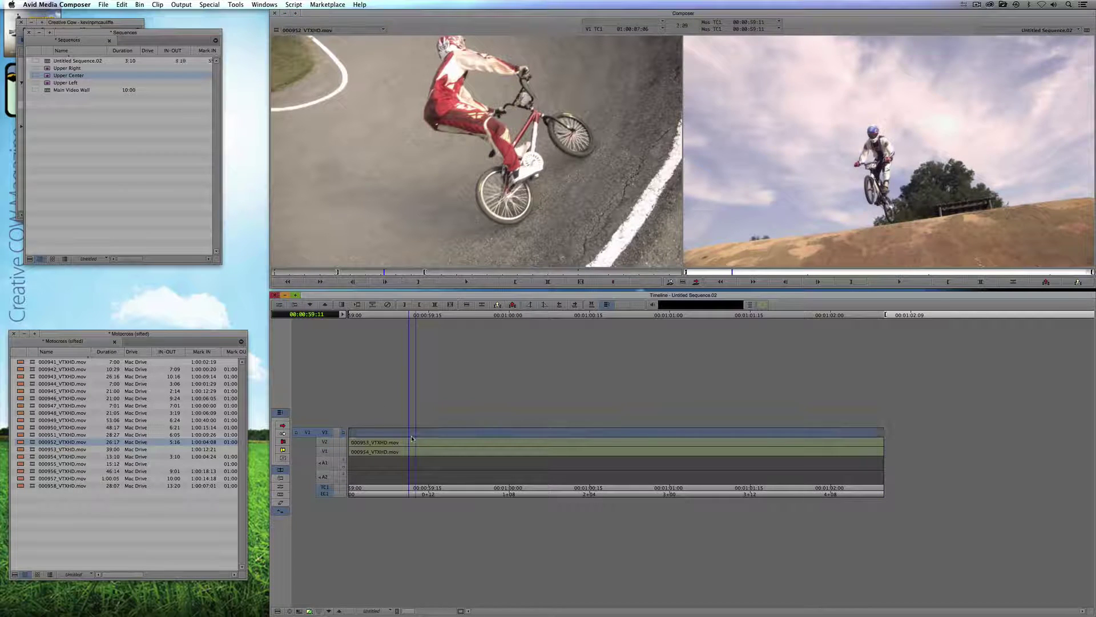
pyautogui.press('b')
pyautogui.click(443, 440)
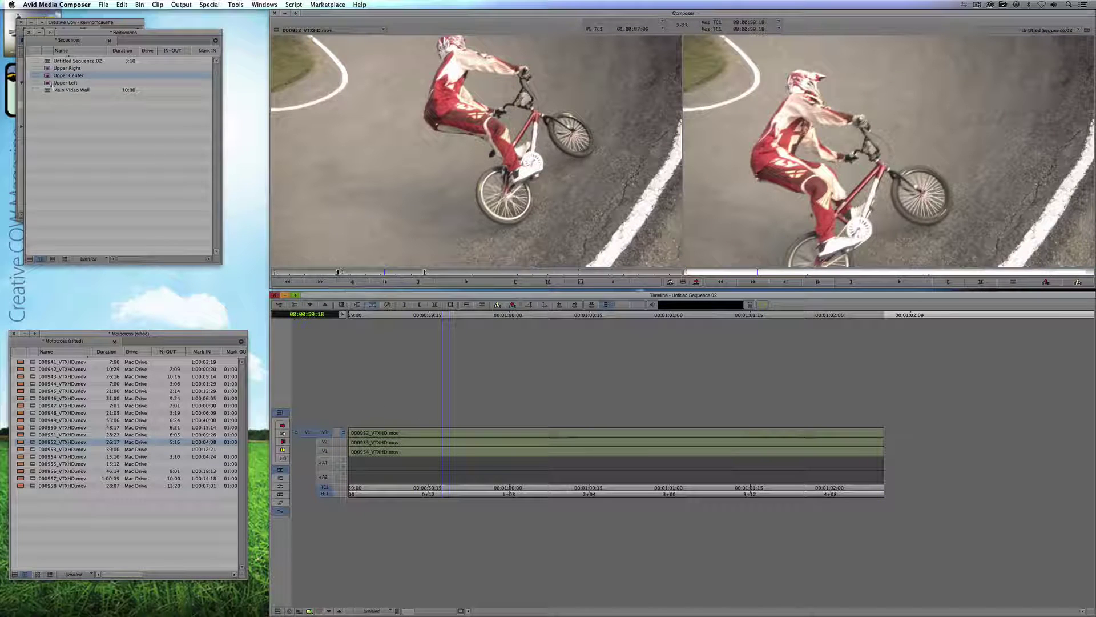
# - Apply the Upper Left template to the V1 clip, Upper Center to V2 and Upper Right to V3
pyautogui.moveTo(47, 84); pyautogui.dragTo(441, 455)
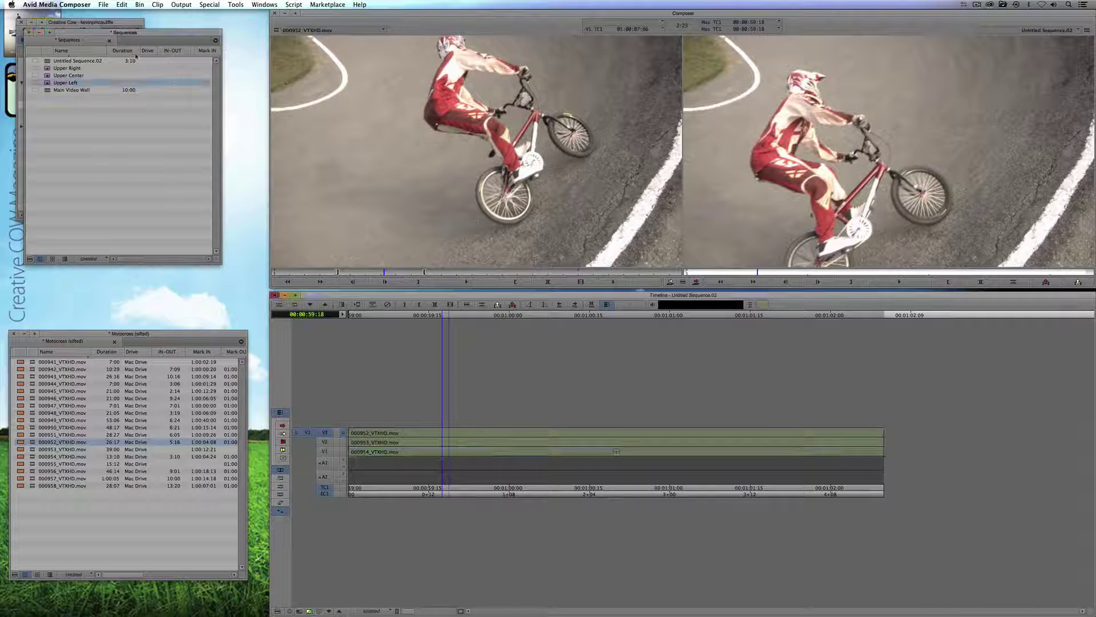
pyautogui.moveTo(57, 76); pyautogui.dragTo(397, 444)
pyautogui.moveTo(67, 68); pyautogui.dragTo(427, 432)
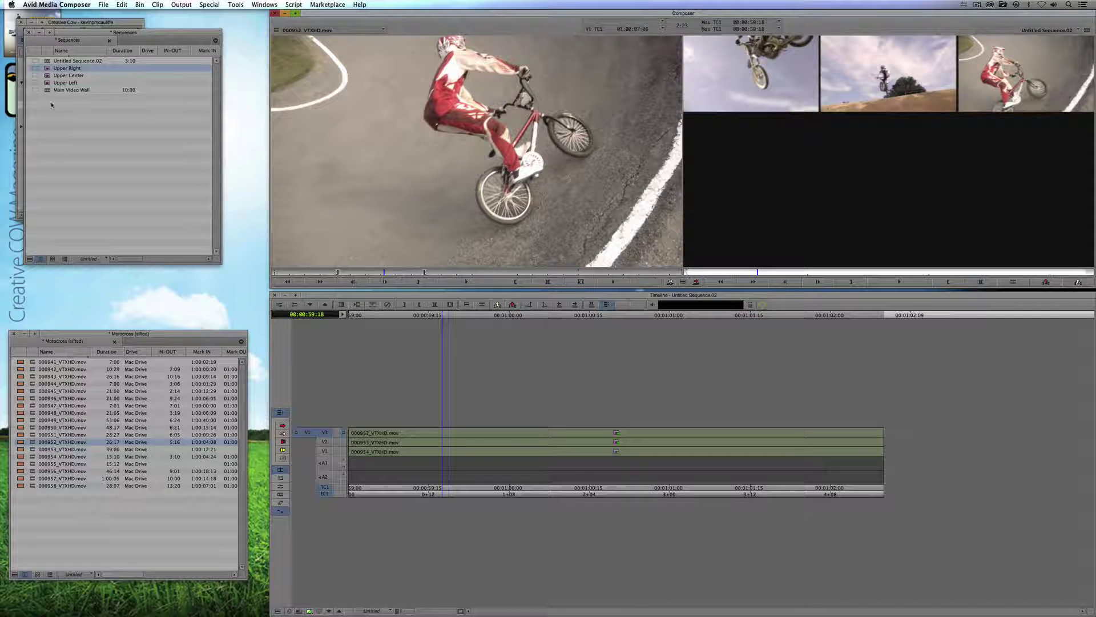
# - Delete the Untitled Sequence.02 test sequence and the three Upper templates from the Sequences bin
pyautogui.click(49, 61)
pyautogui.keyDown('shift'); pyautogui.click(48, 83); pyautogui.keyUp('shift')
pyautogui.press('Delete')
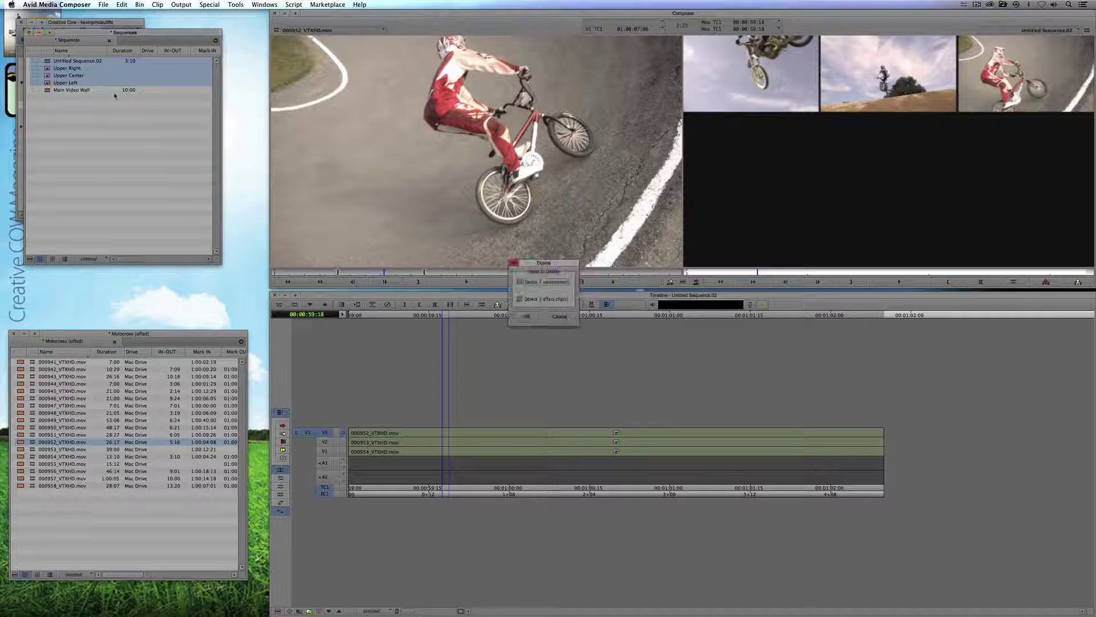
pyautogui.click(527, 316)
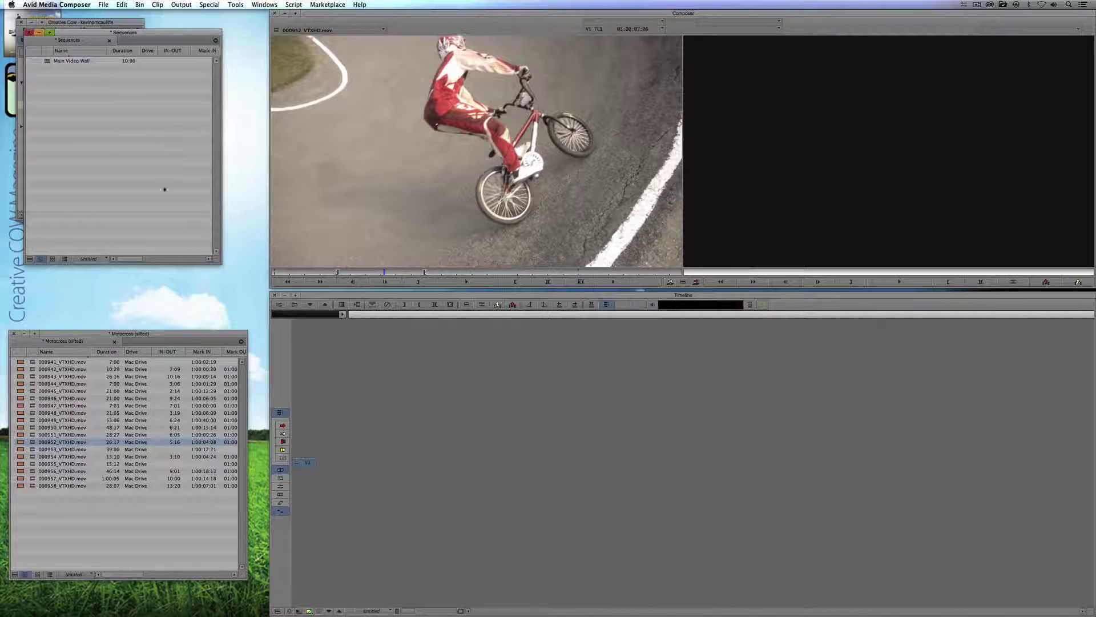
# - Load the Main Video Wall sequence to review its nine layers, and clear the record monitor
pyautogui.doubleClick(56, 62)
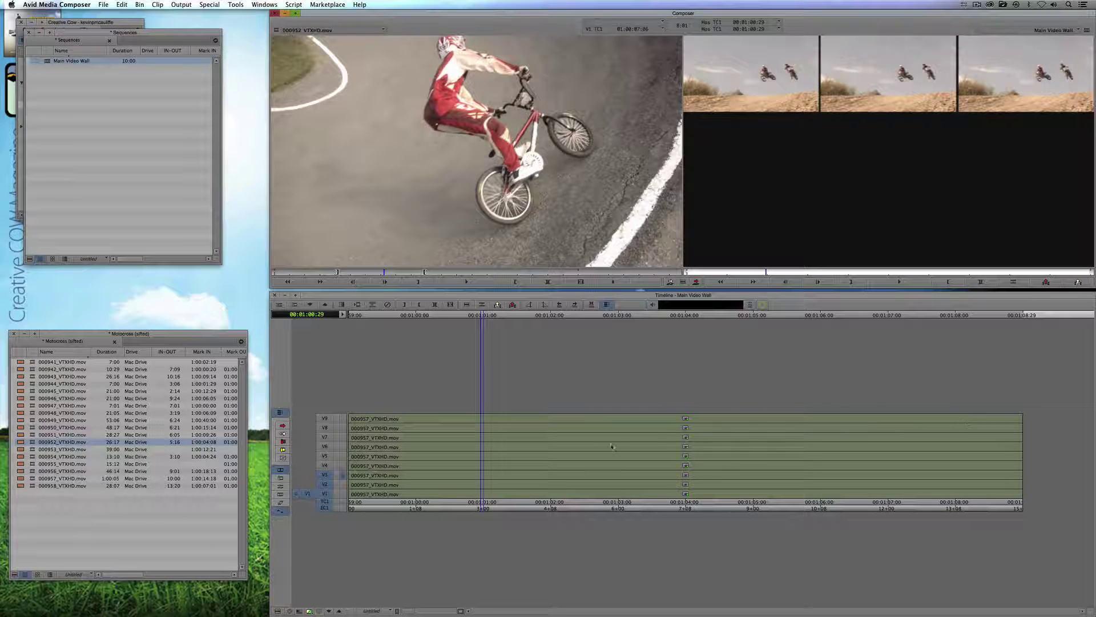
pyautogui.click(86, 115)
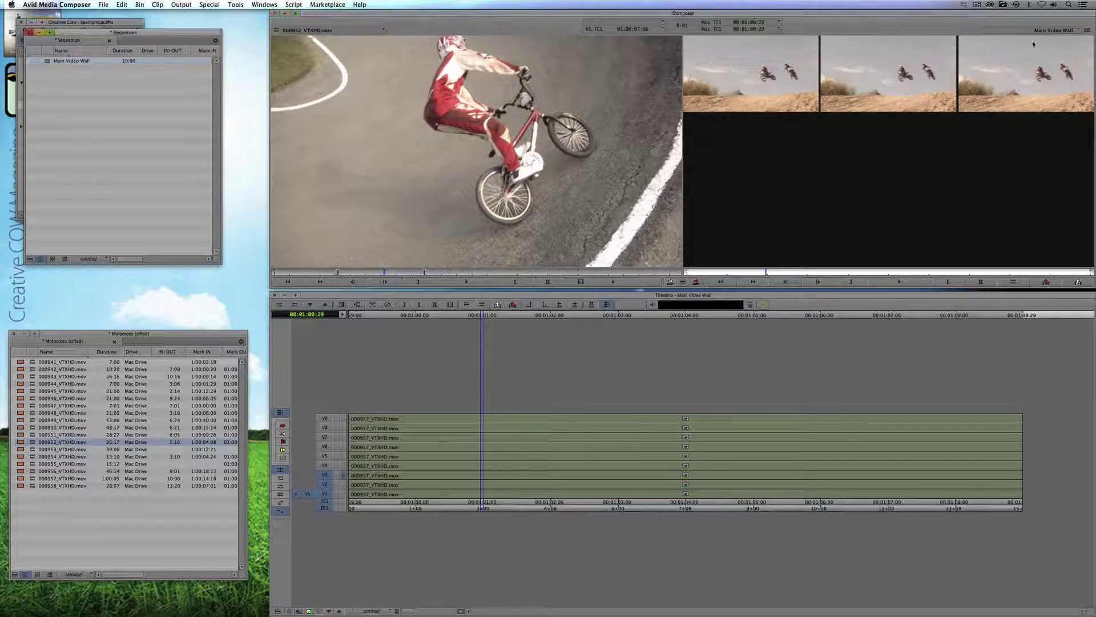
pyautogui.click(1041, 31)
pyautogui.click(1047, 38)
pyautogui.click(103, 124)
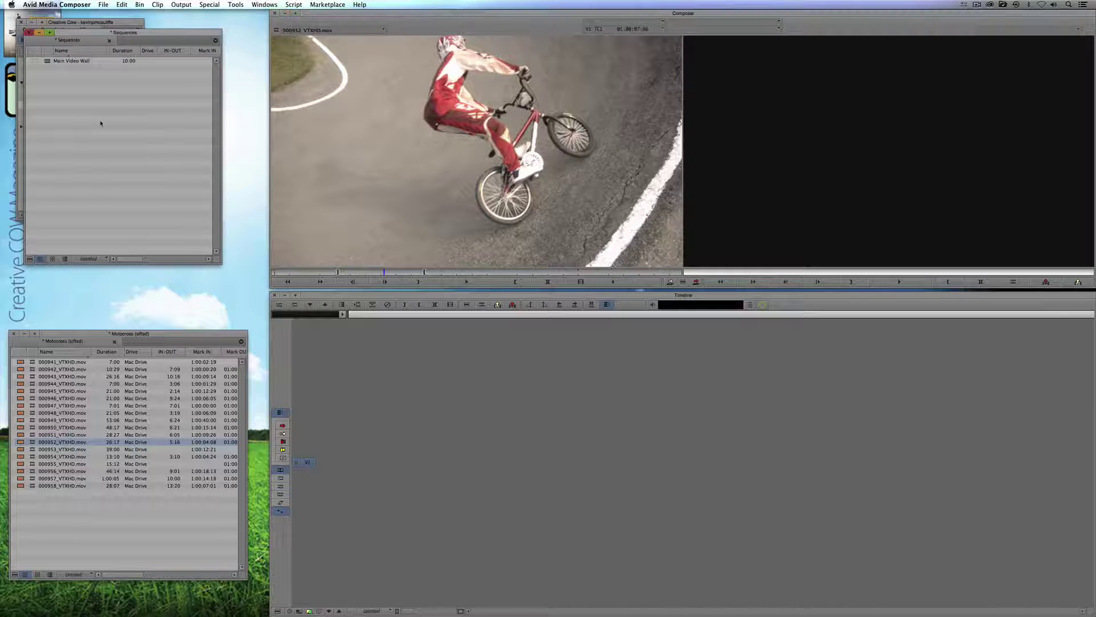
# - Load clip 000941_VTXHD.mov in the source monitor and mark its out point 2:00 after its in point
pyautogui.doubleClick(31, 362)
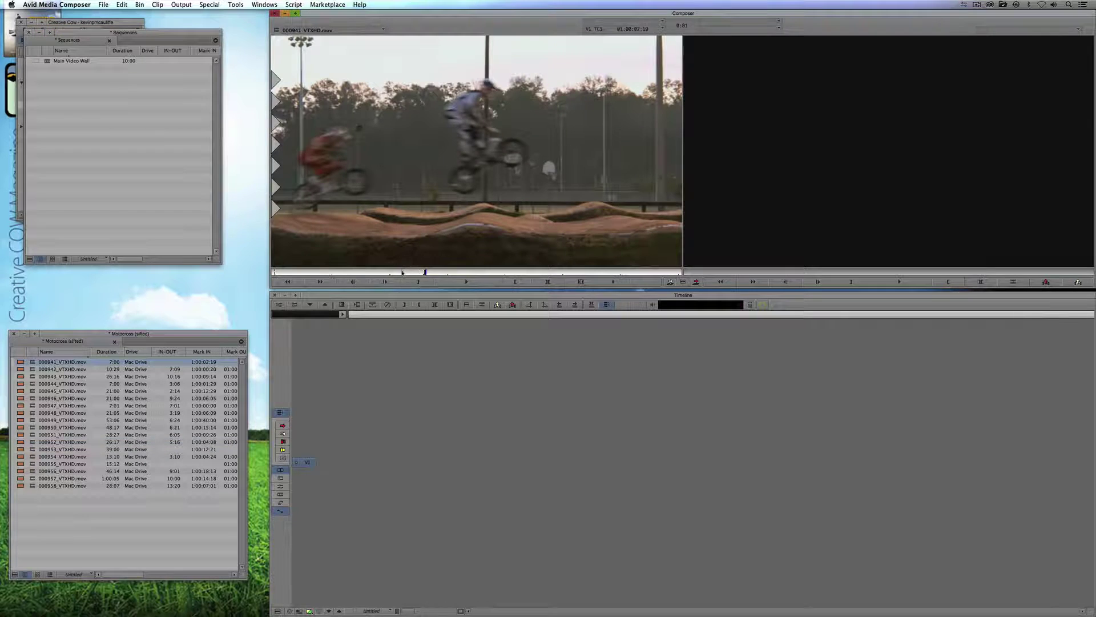
pyautogui.moveTo(423, 272); pyautogui.dragTo(425, 272)
pyautogui.write('+2')
pyautogui.write('00')
pyautogui.press('Return')
pyautogui.press('o')
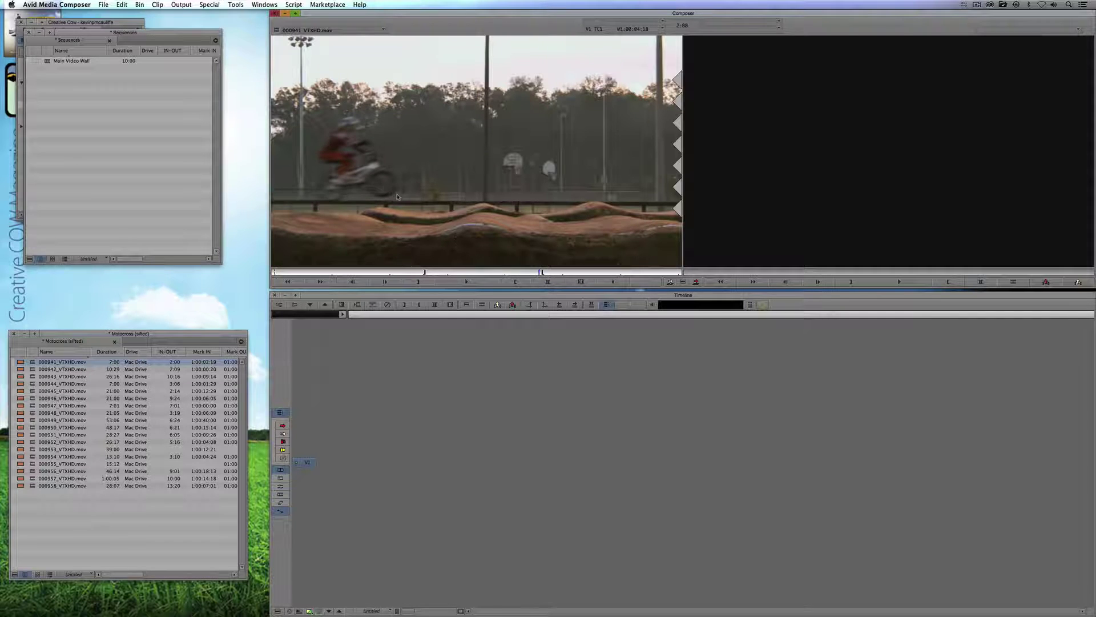
# - Splice the marked part of 000941_VTXHD.mov five times in a row into a new sequence in the Sequences bin
pyautogui.click(703, 181)
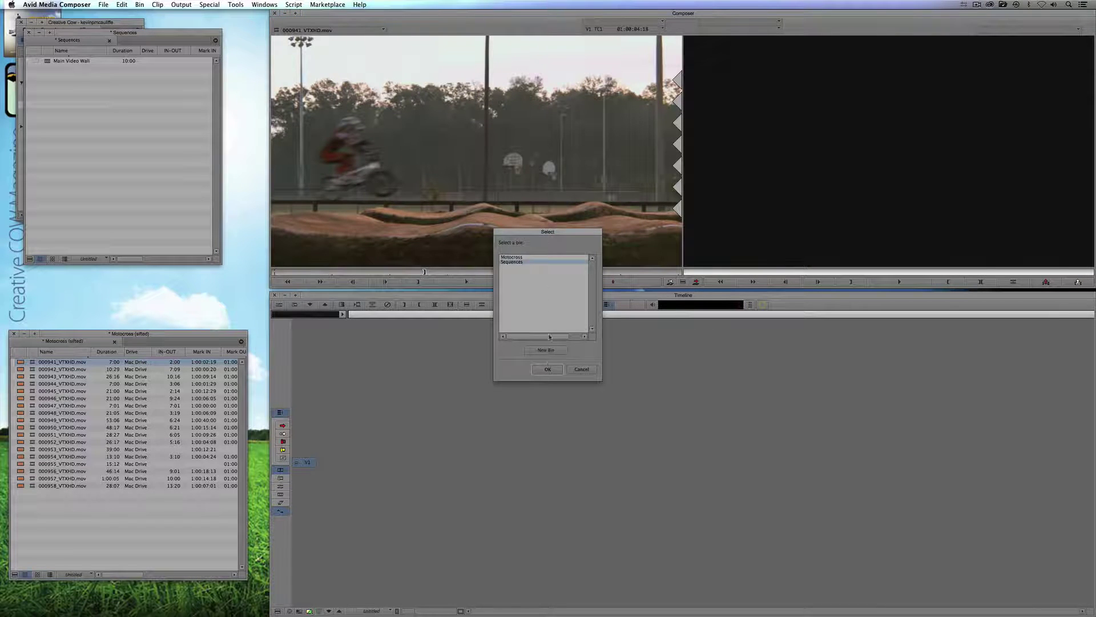
pyautogui.click(547, 367)
pyautogui.press('v')
pyautogui.press('v')
pyautogui.press('v')
pyautogui.press('v')
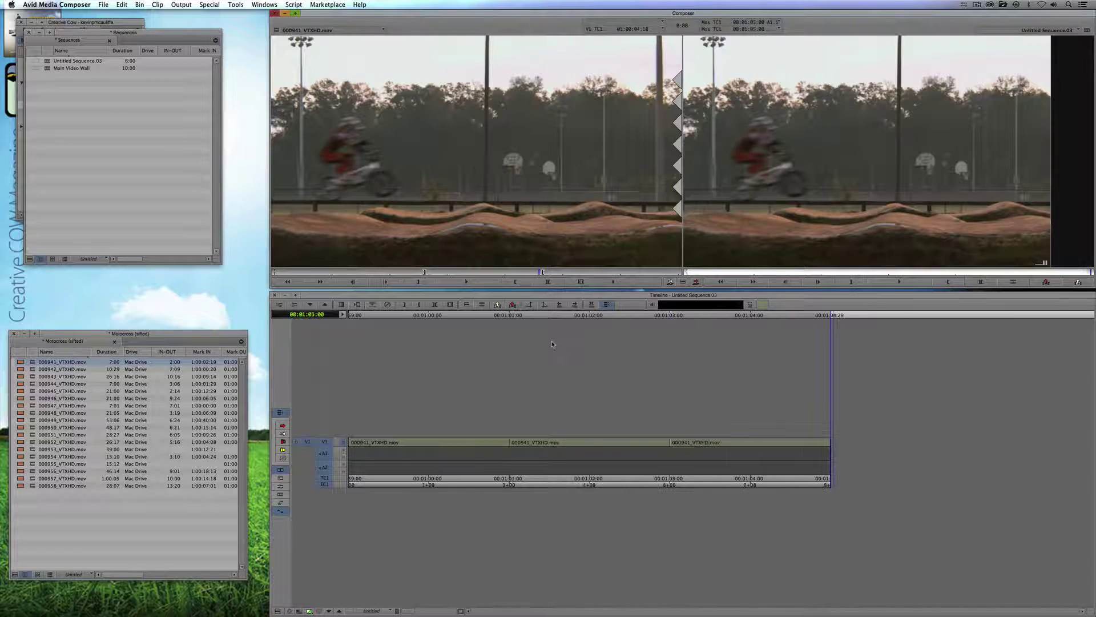
# - Mark an in-to-out range spanning all four cuts in the sequence, with audio tracks A1 and A2 deselected
pyautogui.moveTo(542, 443); pyautogui.dragTo(910, 435)
pyautogui.press('i')
pyautogui.press('o')
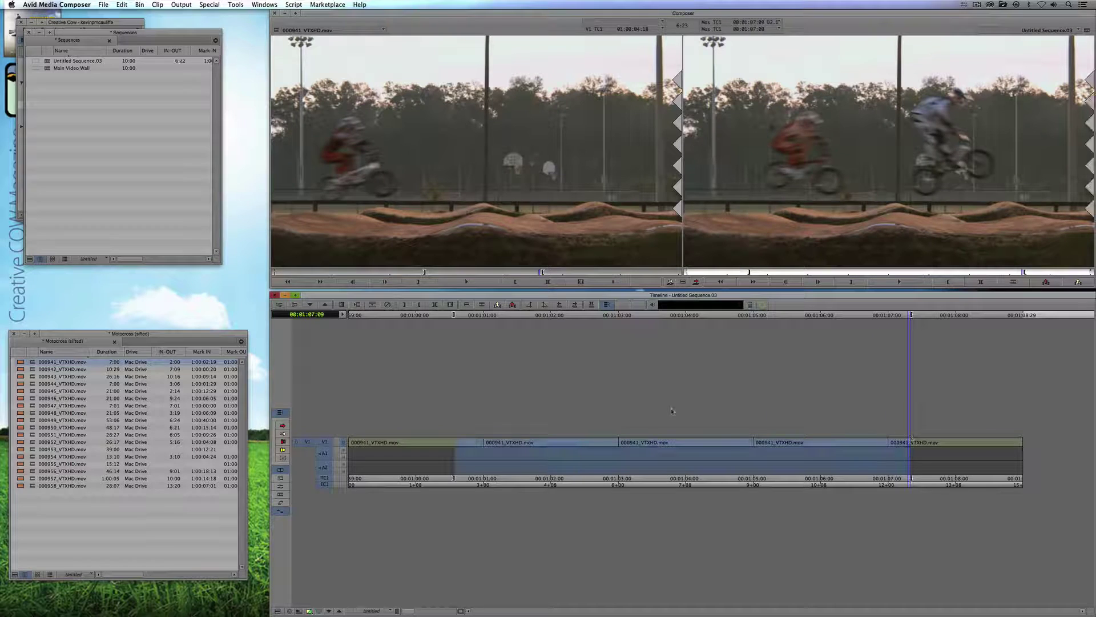
pyautogui.click(323, 467)
pyautogui.click(324, 453)
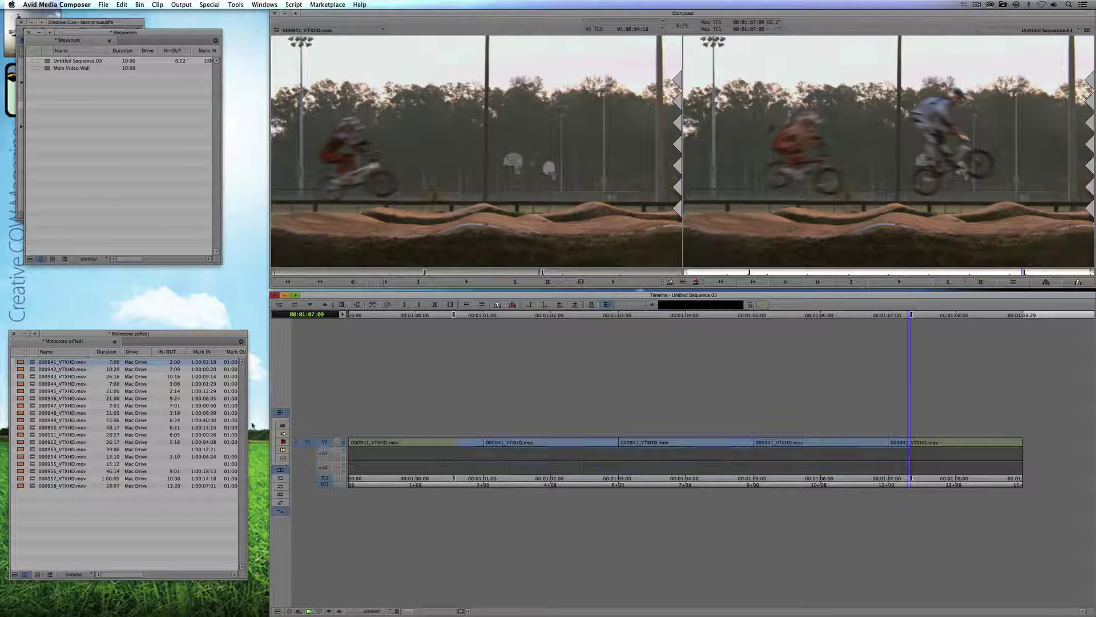
pyautogui.press('Delete')
pyautogui.click(577, 318)
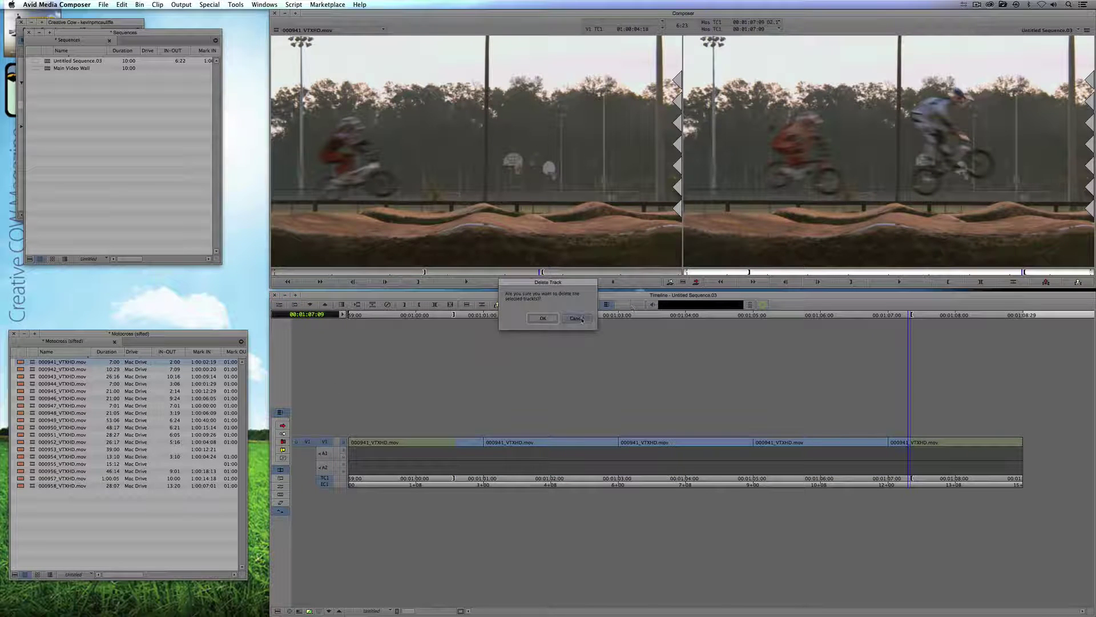
# - Add 8-frame dissolves centered on cut to all the V1 transitions between the in and out marks
pyautogui.press('\\')
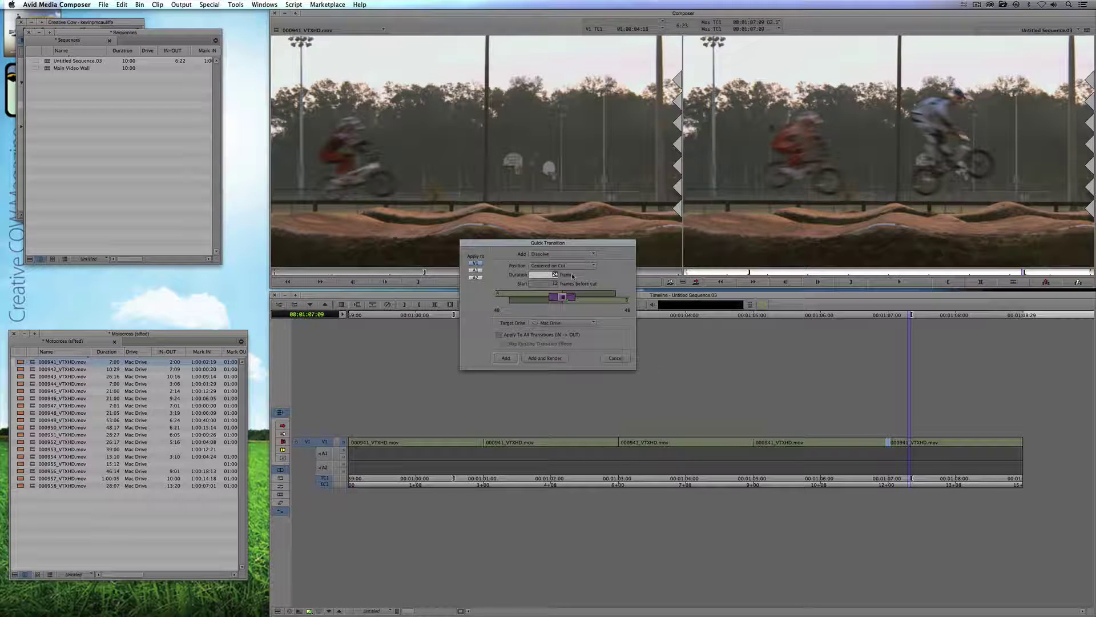
pyautogui.write('8')
pyautogui.click(532, 310)
pyautogui.click(499, 335)
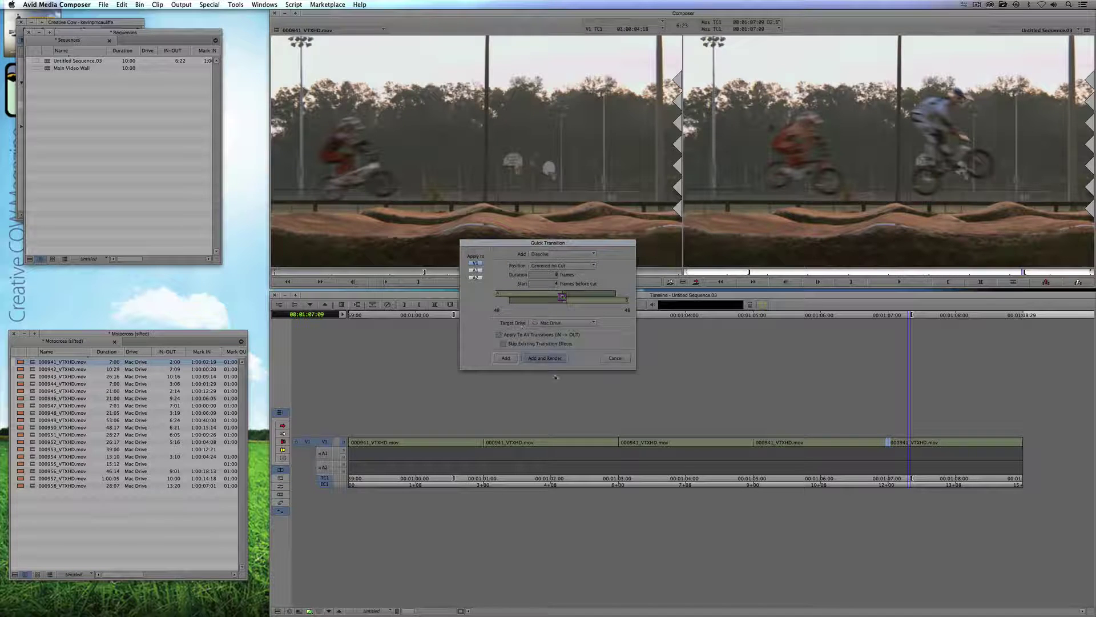
pyautogui.click(513, 359)
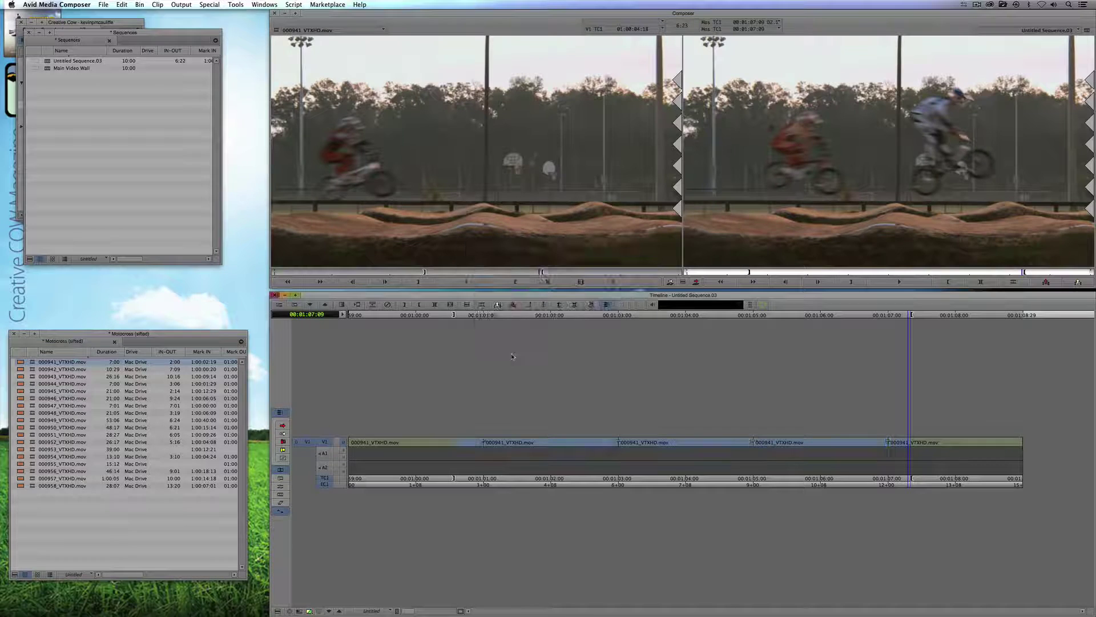
pyautogui.moveTo(494, 437); pyautogui.dragTo(409, 453)
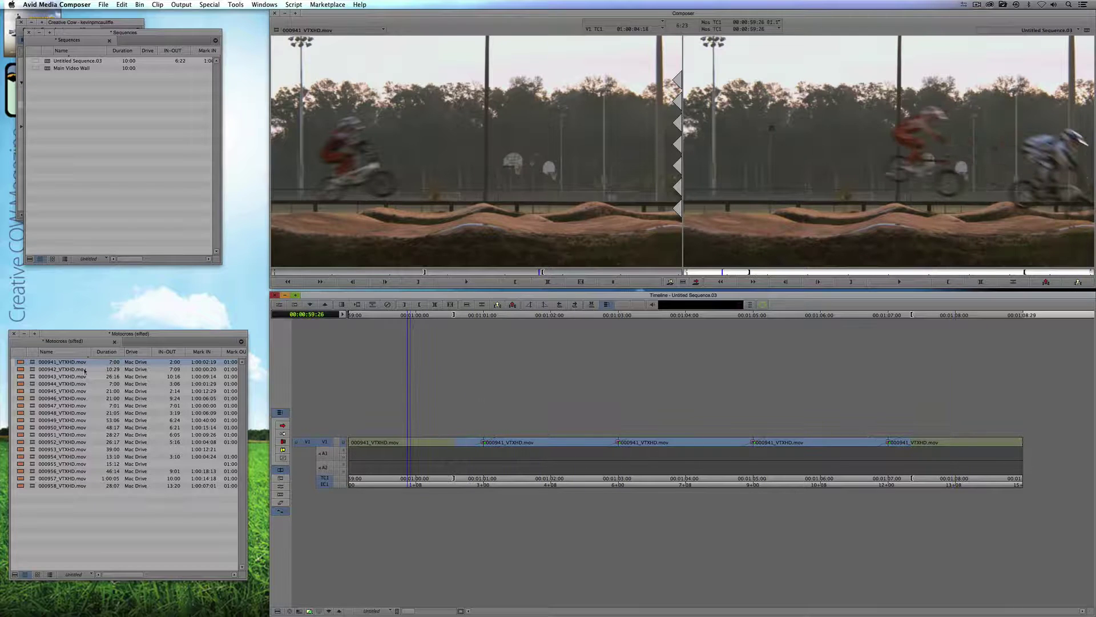
# - Overwrite the second clip in the sequence with 000945_VTXHD.mov, clearing the source in mark and marking the second clip as the range
pyautogui.doubleClick(31, 392)
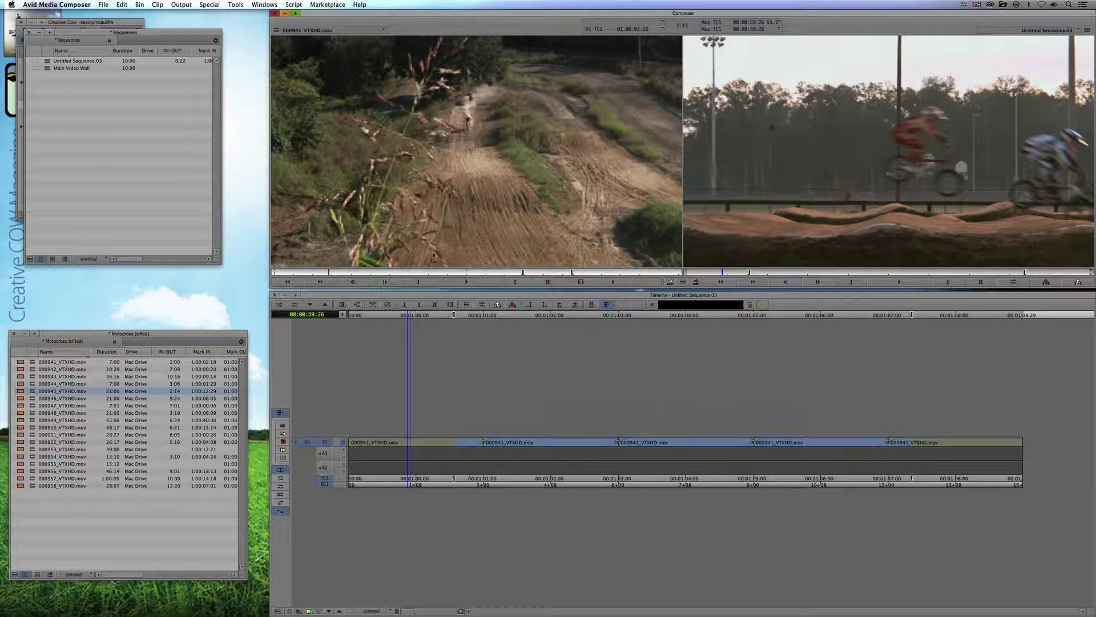
pyautogui.moveTo(329, 271); pyautogui.dragTo(566, 274)
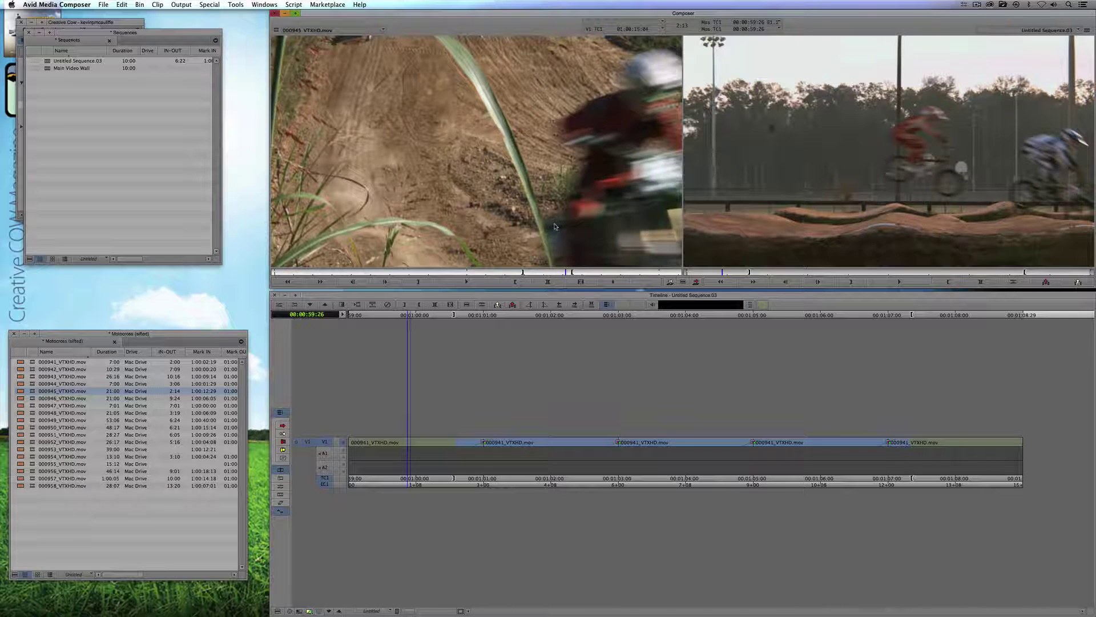
pyautogui.press('d')
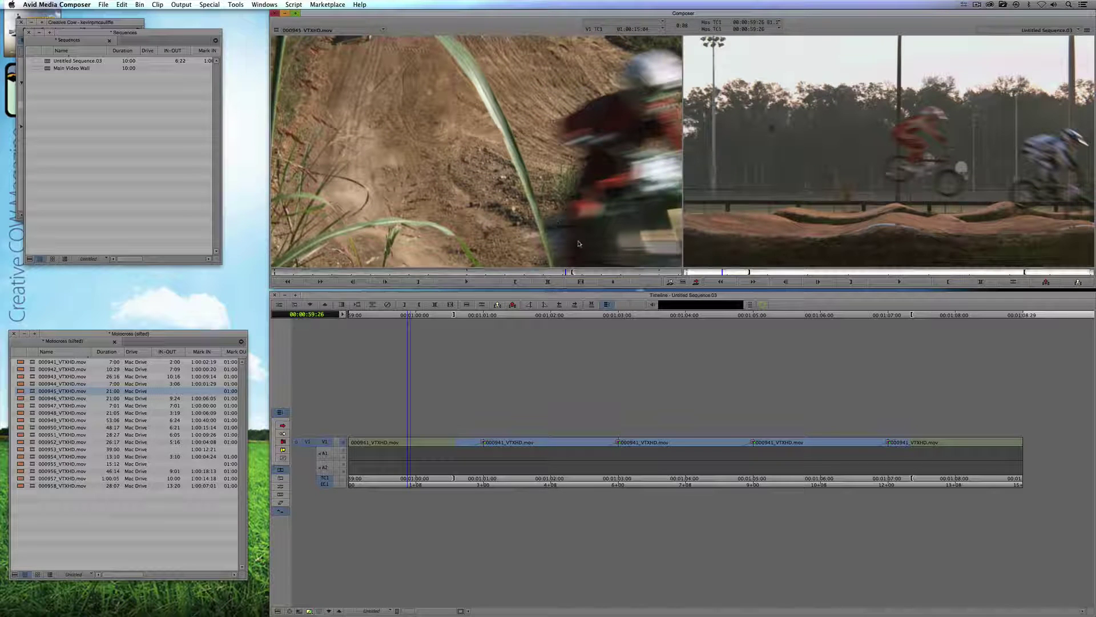
pyautogui.click(538, 437)
pyautogui.click(562, 441)
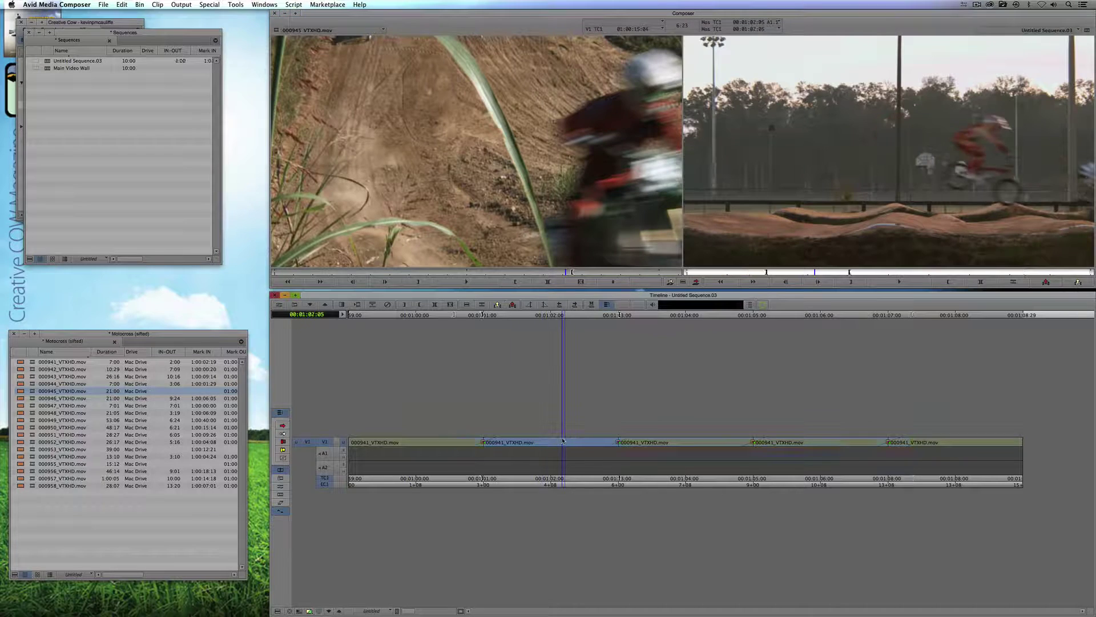
pyautogui.press('b')
# - Overwrite the third clip in the sequence with 000947_VTXHD.mov, using a source out mark at 01:00:03:10
pyautogui.moveTo(575, 439); pyautogui.dragTo(678, 440)
pyautogui.press('t')
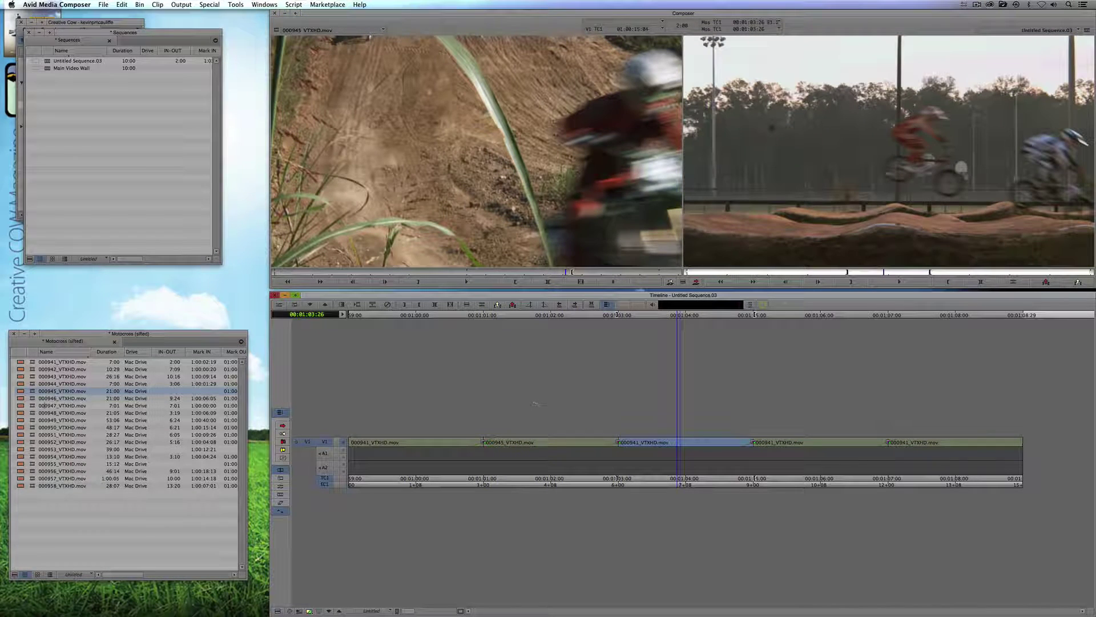
pyautogui.doubleClick(32, 406)
pyautogui.moveTo(436, 273)
pyautogui.mouseDown()
pyautogui.moveTo(496, 274)
pyautogui.moveTo(439, 275)
pyautogui.moveTo(465, 278)
pyautogui.mouseUp()
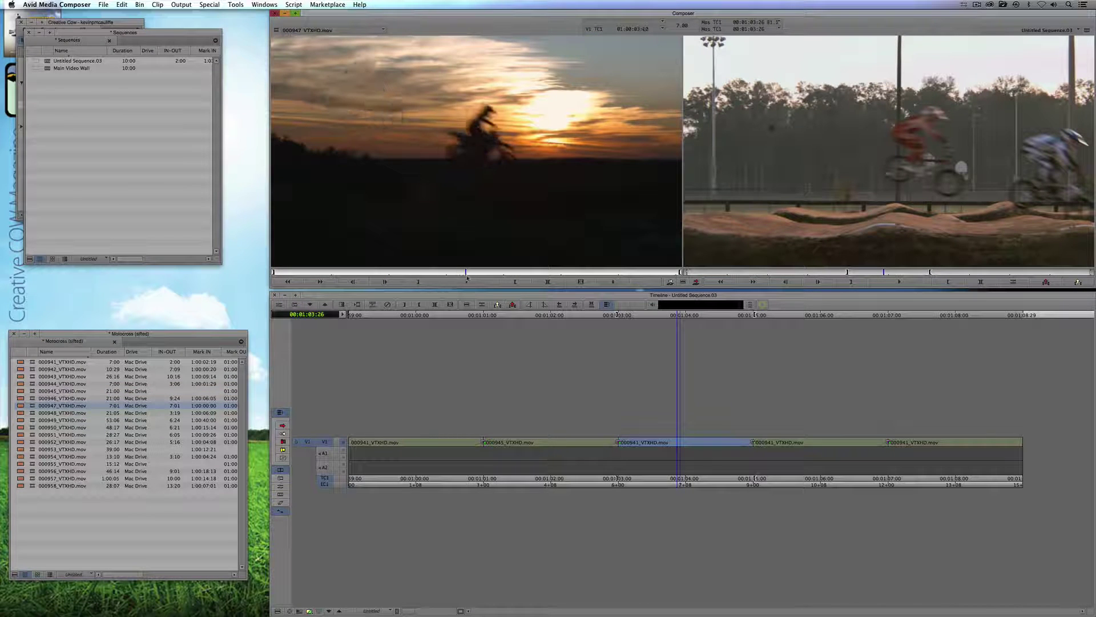
pyautogui.click(515, 282)
pyautogui.press('b')
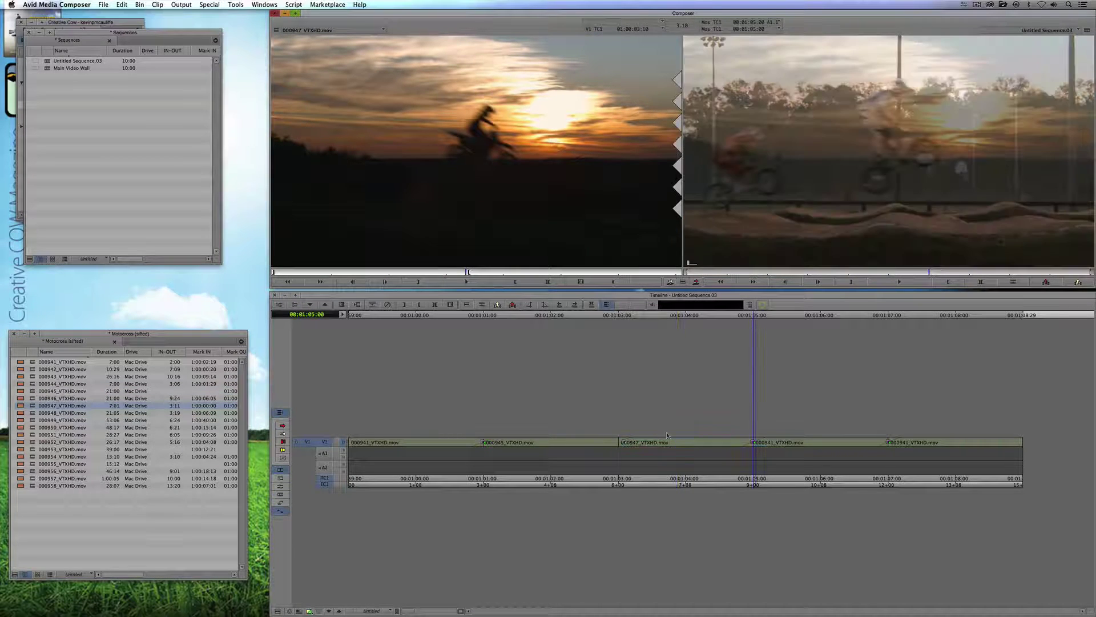
# - Move the source out mark of 000947_VTXHD.mov to 01:00:03:28 and overwrite the third clip in the sequence again
pyautogui.moveTo(647, 445); pyautogui.dragTo(715, 440)
pyautogui.moveTo(468, 273); pyautogui.dragTo(500, 275)
pyautogui.click(515, 282)
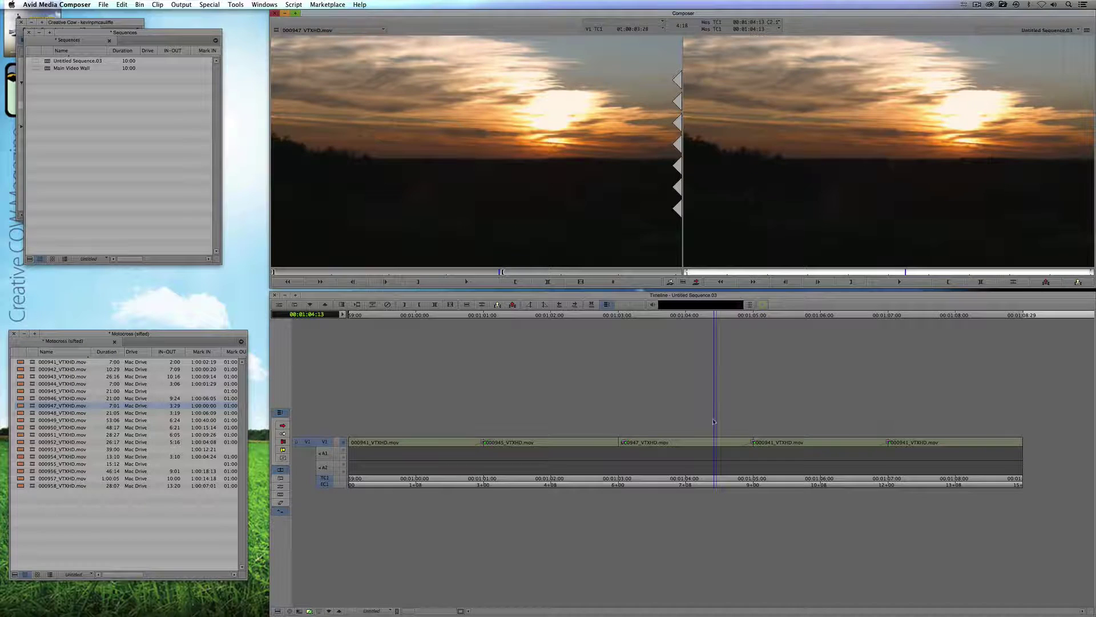
pyautogui.moveTo(696, 442)
pyautogui.mouseDown()
pyautogui.moveTo(674, 442)
pyautogui.moveTo(757, 442)
pyautogui.moveTo(662, 446)
pyautogui.moveTo(759, 447)
pyautogui.moveTo(631, 446)
pyautogui.moveTo(706, 447)
pyautogui.mouseUp()
pyautogui.press('t')
pyautogui.press('b')
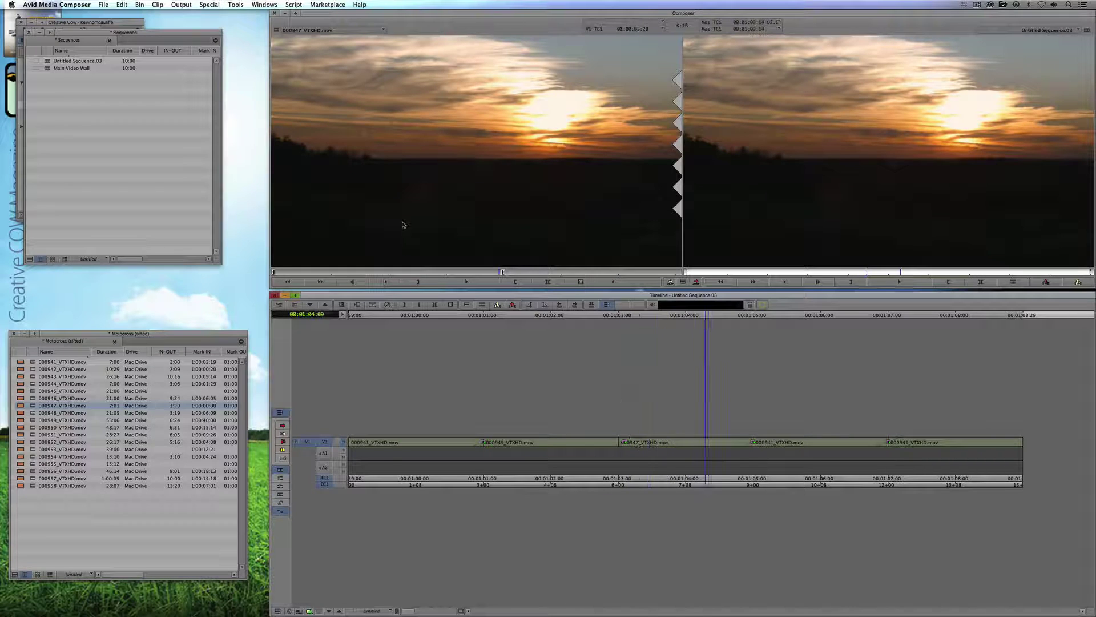
# - Clear the in mark of 000947_VTXHD.mov, overwrite the third clip once more up to the source out mark, and play back the result
pyautogui.click(403, 218)
pyautogui.press('d')
pyautogui.click(732, 228)
pyautogui.click(677, 452)
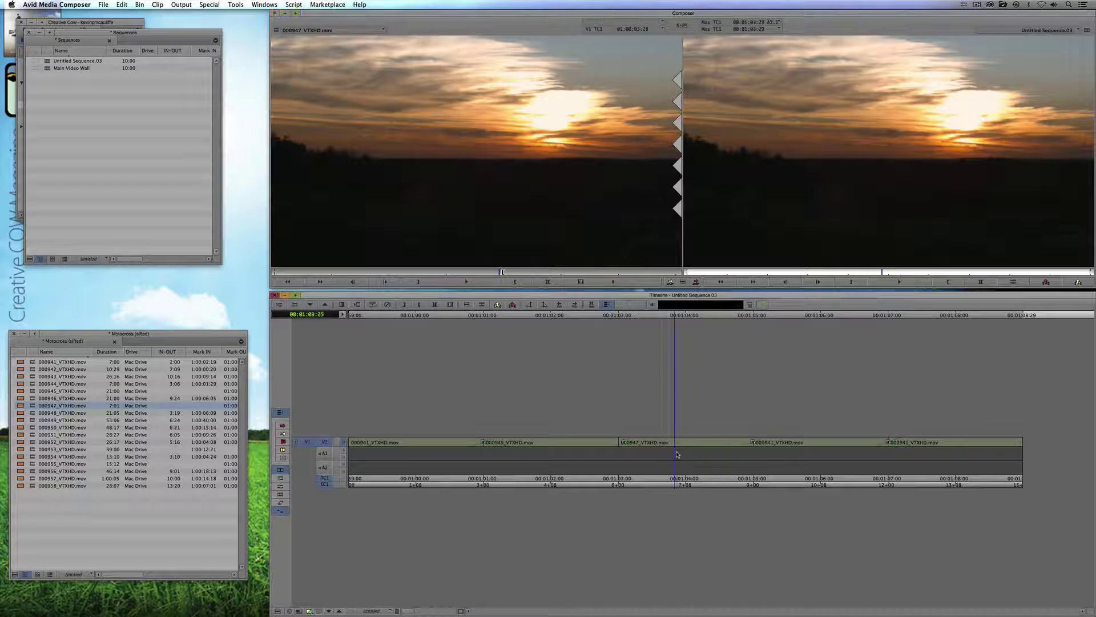
pyautogui.press('t')
pyautogui.press('b')
pyautogui.moveTo(671, 449); pyautogui.dragTo(624, 443)
pyautogui.press('space')
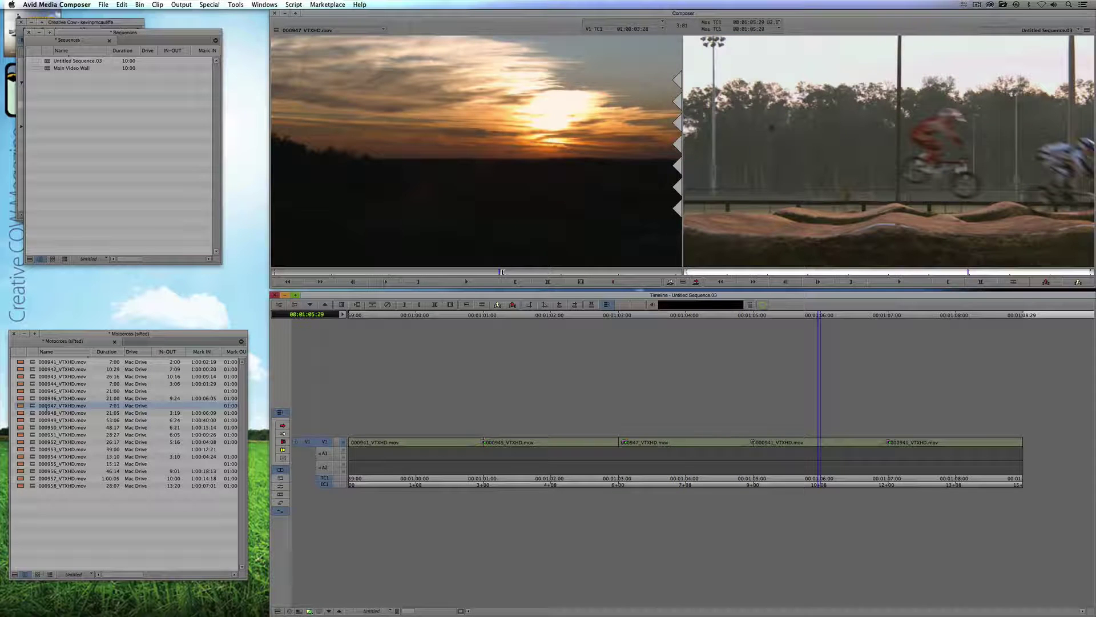
# - Overwrite the fourth clip in the sequence with 000950_VTXHD.mov, keeping no source in mark, and check the result
pyautogui.doubleClick(32, 427)
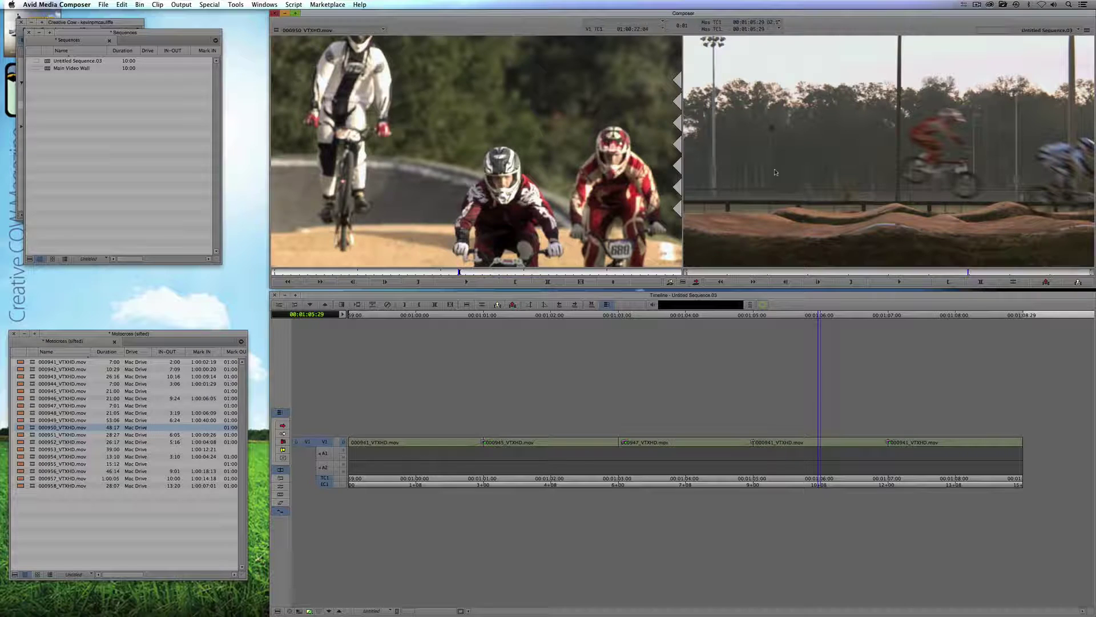
pyautogui.click(788, 451)
pyautogui.press('t')
pyautogui.press('b')
pyautogui.click(786, 451)
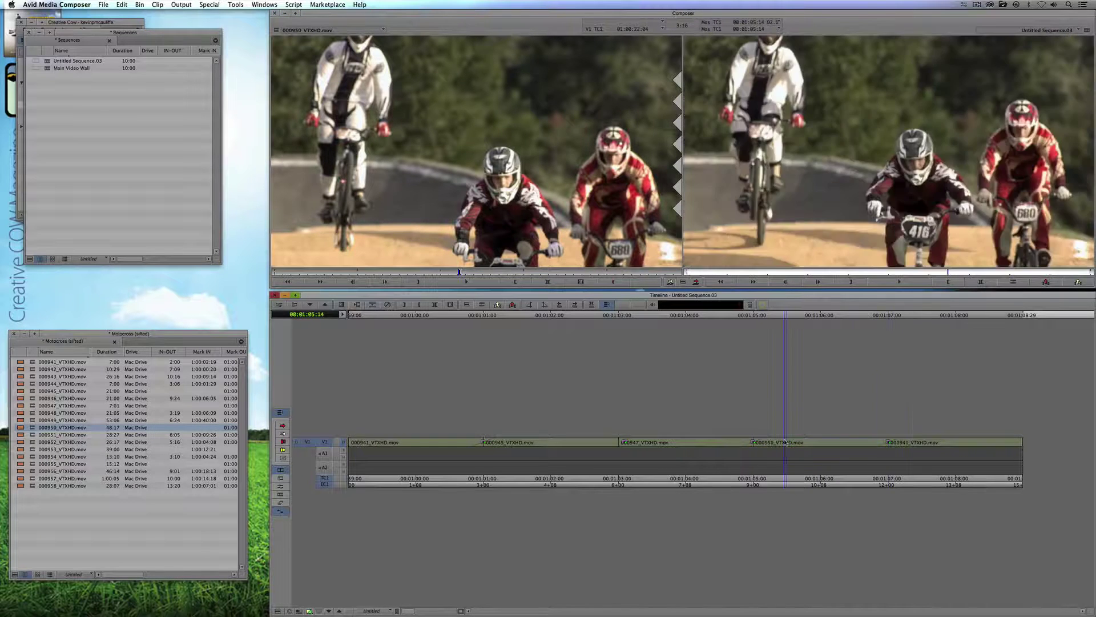
# - Overwrite the fifth clip in the sequence with 000954_VTXHD.mov after clearing its source in mark
pyautogui.click(928, 451)
pyautogui.press('t')
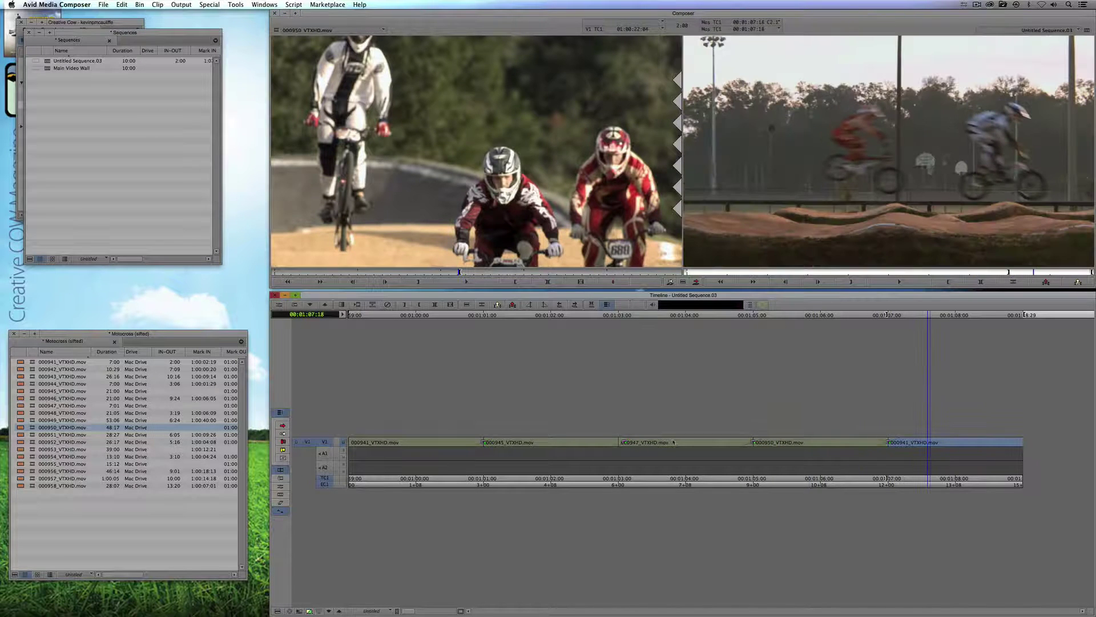
pyautogui.doubleClick(33, 456)
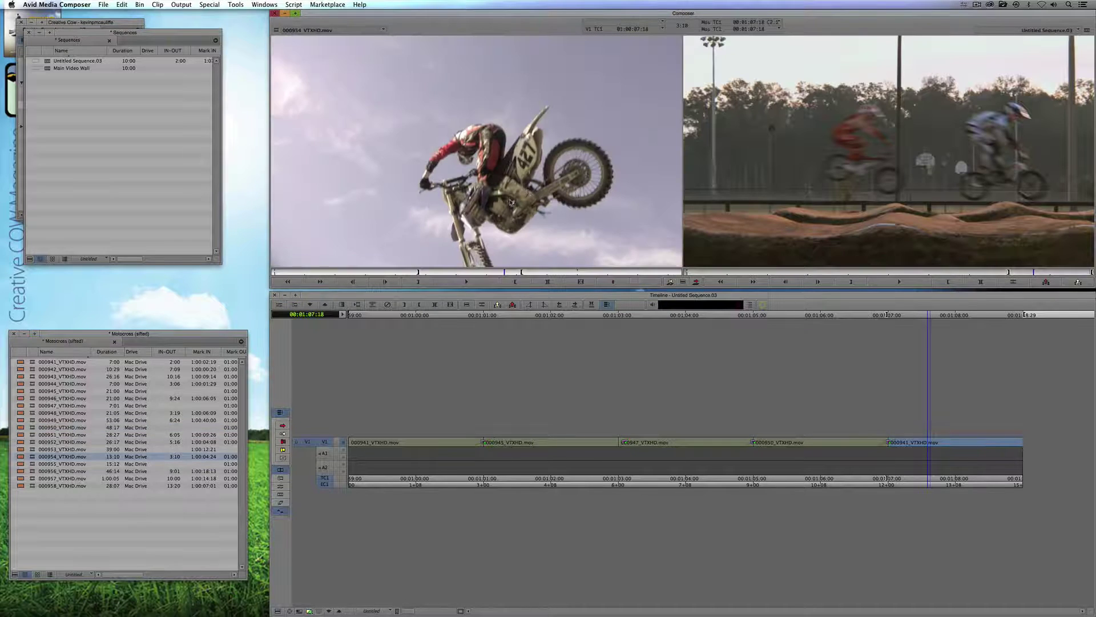
pyautogui.moveTo(492, 273); pyautogui.dragTo(472, 214)
pyautogui.press('d')
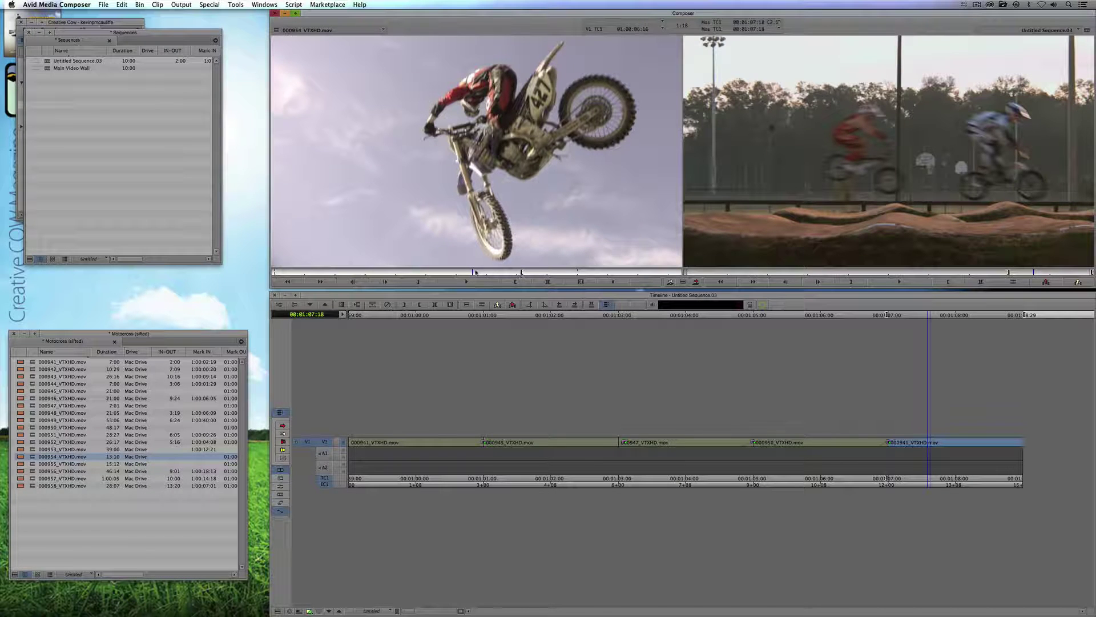
pyautogui.press('b')
# - Play the sequence from its start to review the five clips and the dissolves between them
pyautogui.moveTo(943, 451); pyautogui.dragTo(347, 446)
pyautogui.press('space')
pyautogui.press('l')
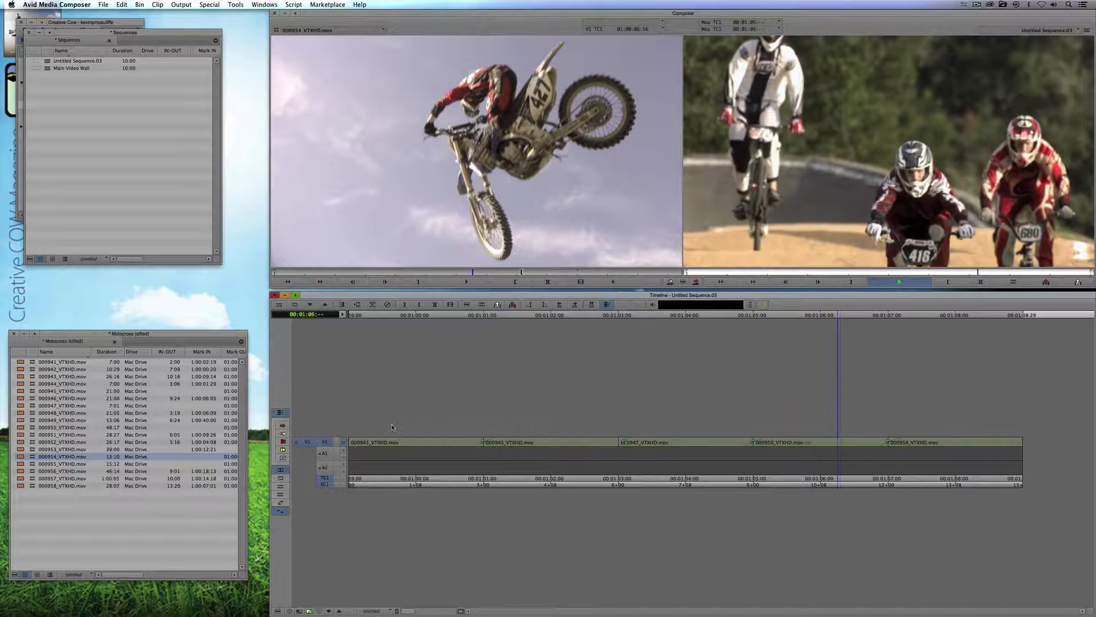
pyautogui.press('space')
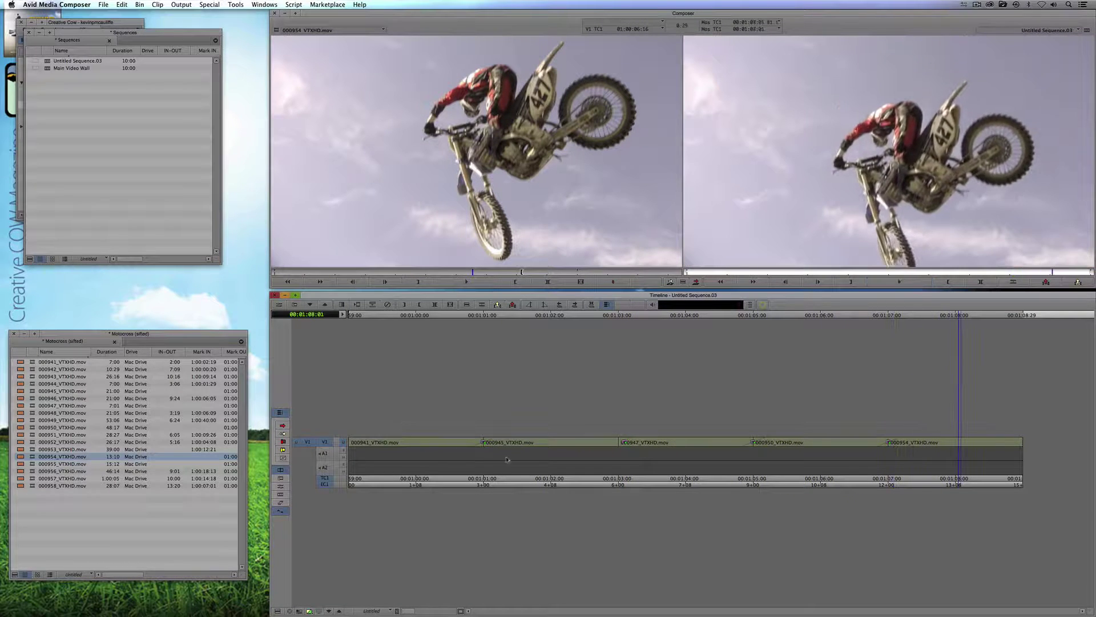
# - Rename Untitled Sequence.03 to 1 and close the Motocross bin
pyautogui.click(77, 61)
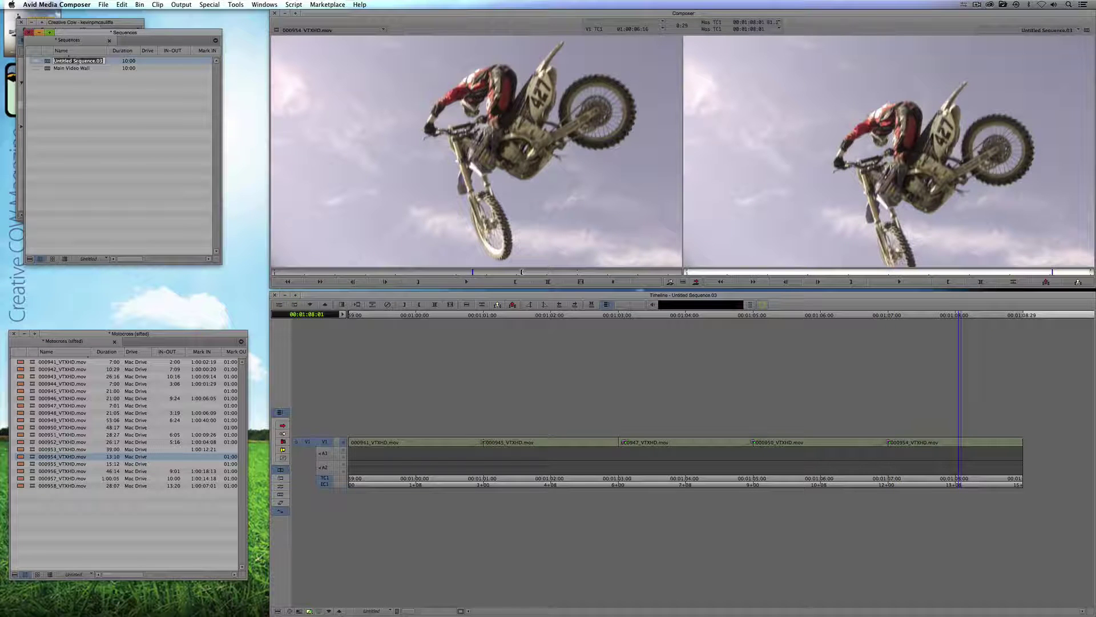
pyautogui.click(78, 60)
pyautogui.write('1')
pyautogui.press('Return')
pyautogui.click(62, 122)
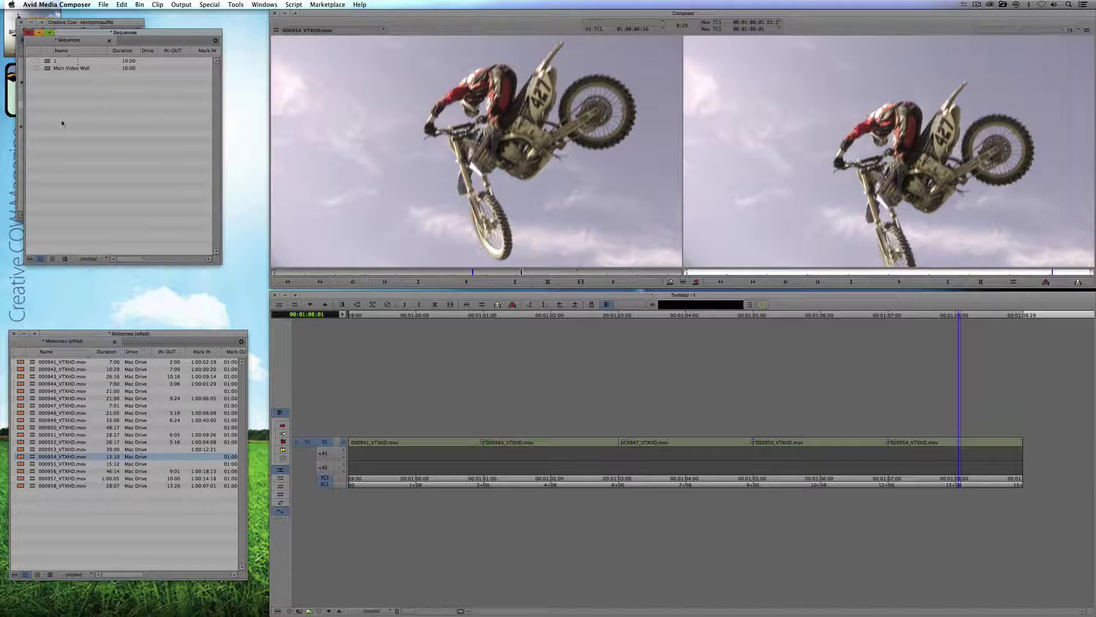
pyautogui.click(13, 333)
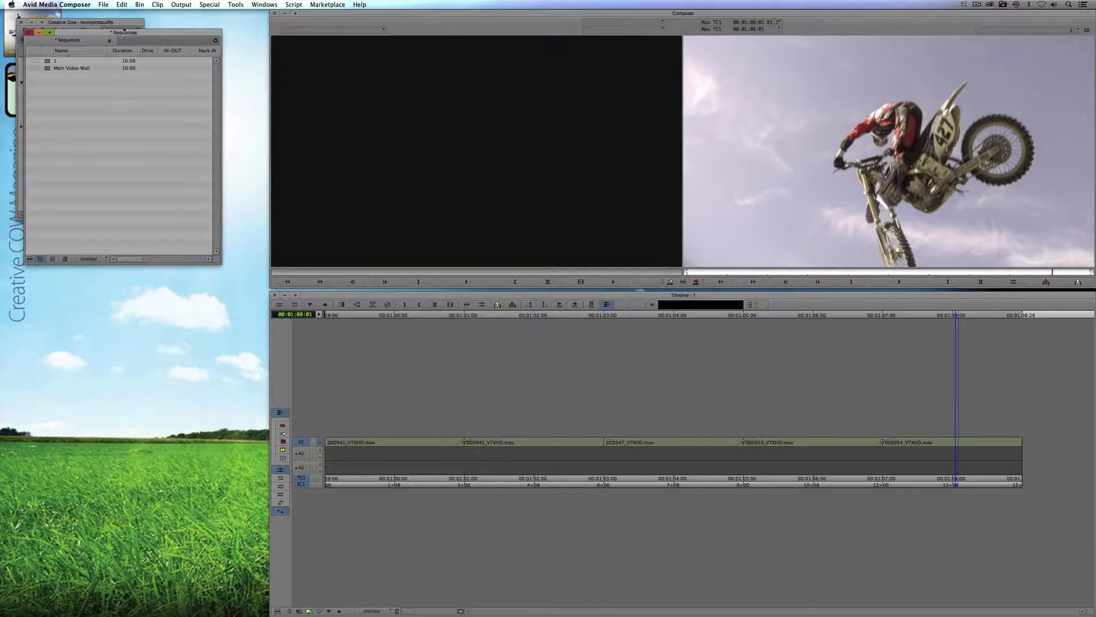
# - Move the Sequences bin off the project window and create a new bin named Boxing
pyautogui.moveTo(116, 57); pyautogui.dragTo(122, 273)
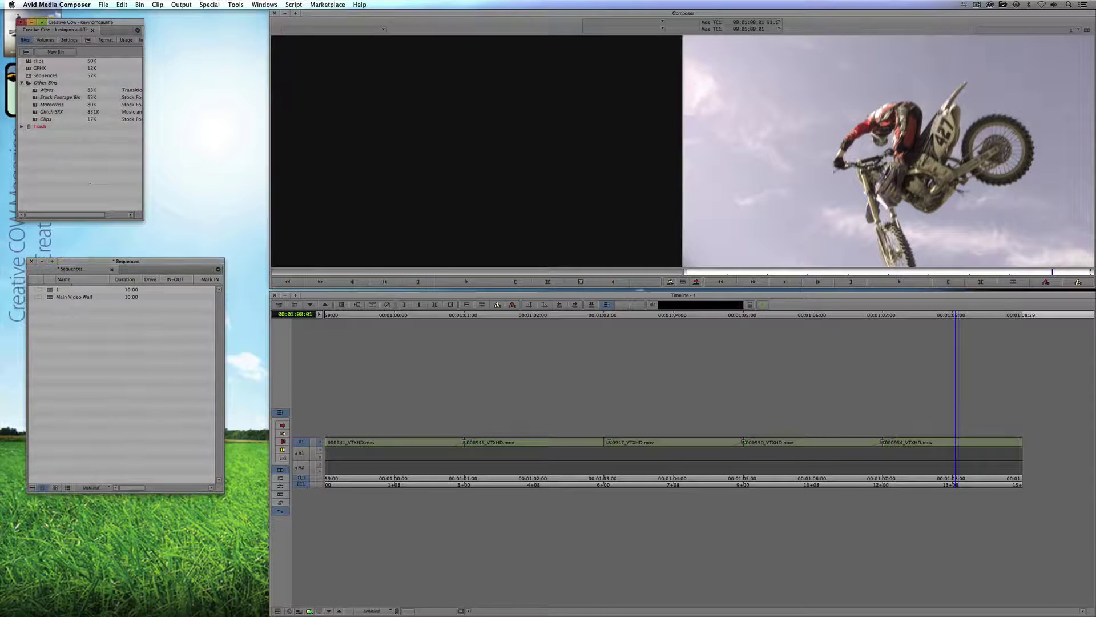
pyautogui.click(64, 51)
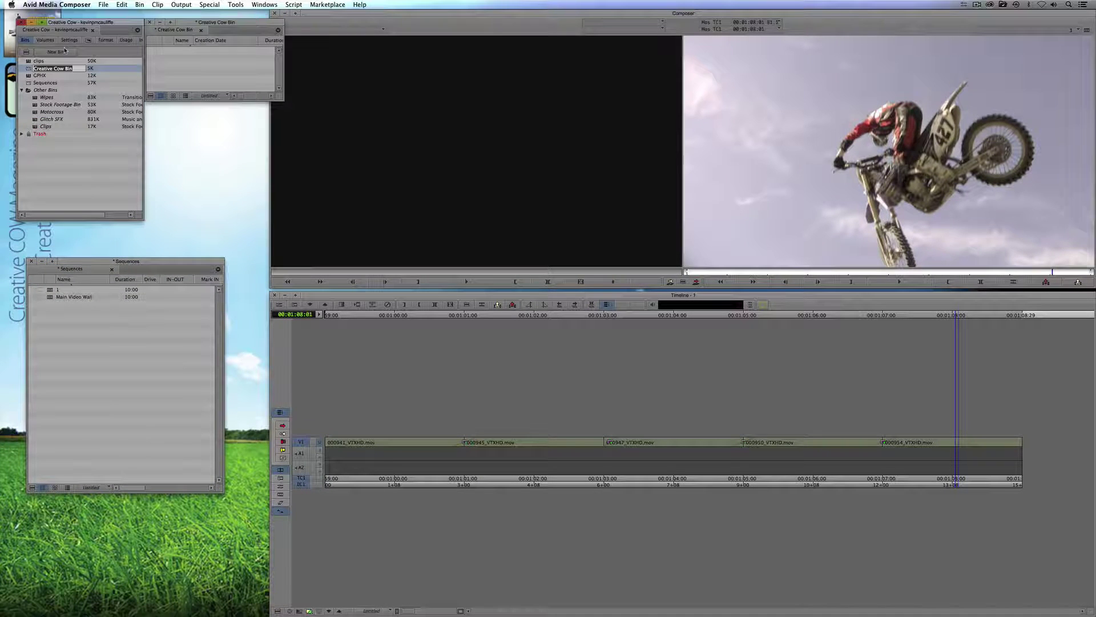
pyautogui.write('BOxin')
pyautogui.write('o')
pyautogui.press('Return')
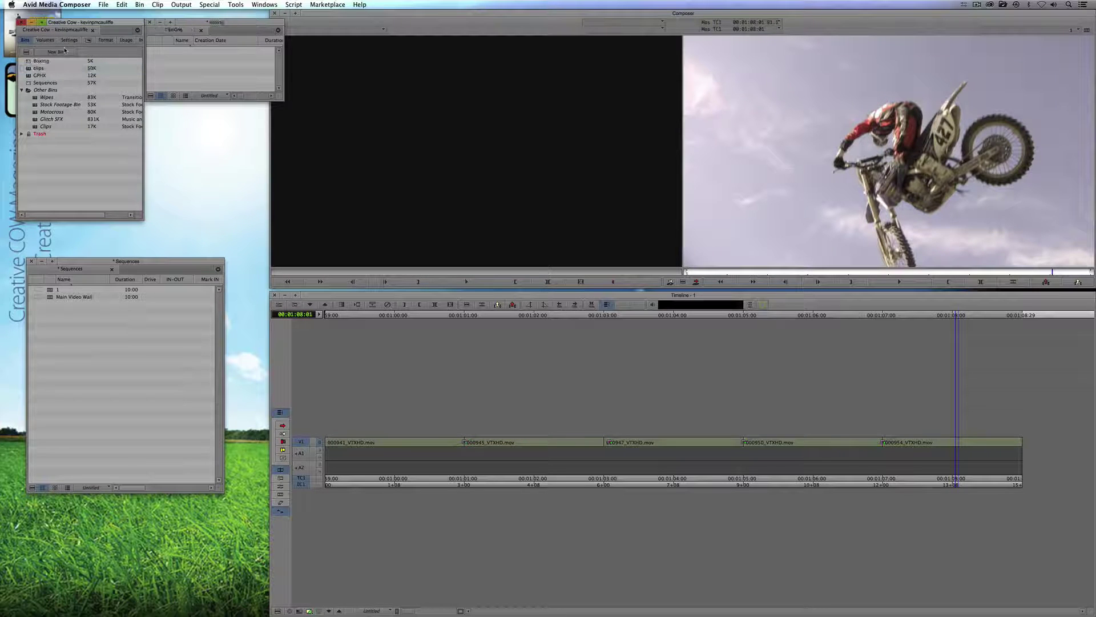
pyautogui.rightClick(181, 71)
pyautogui.click(197, 147)
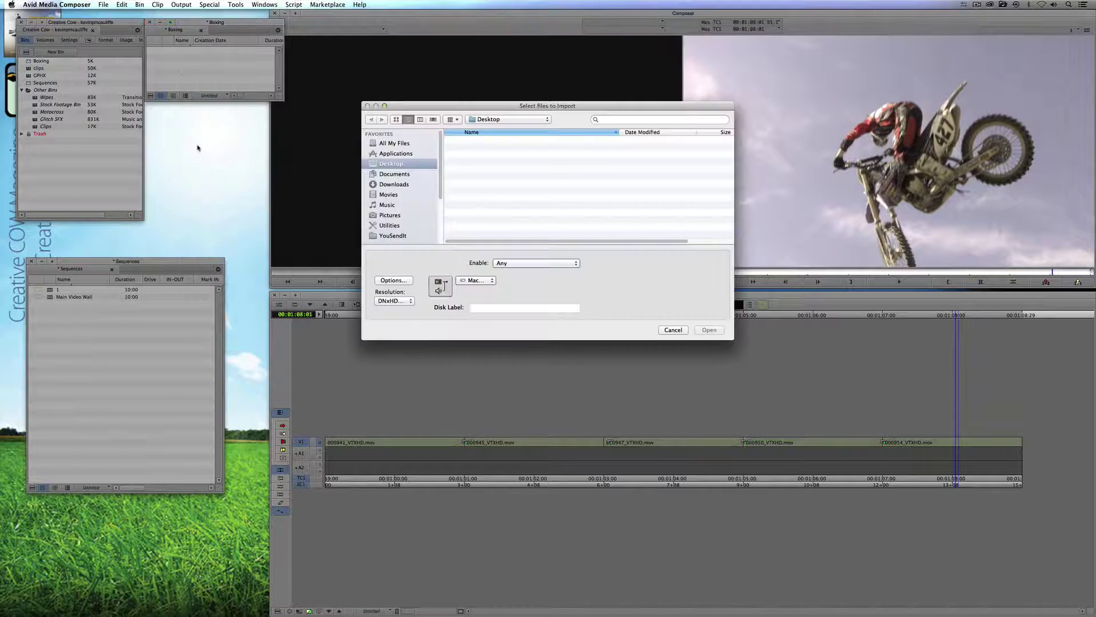
pyautogui.click(672, 330)
# - AMA-link all the clips in the Footage/Boxing folder into the Boxing bin
pyautogui.rightClick(207, 65)
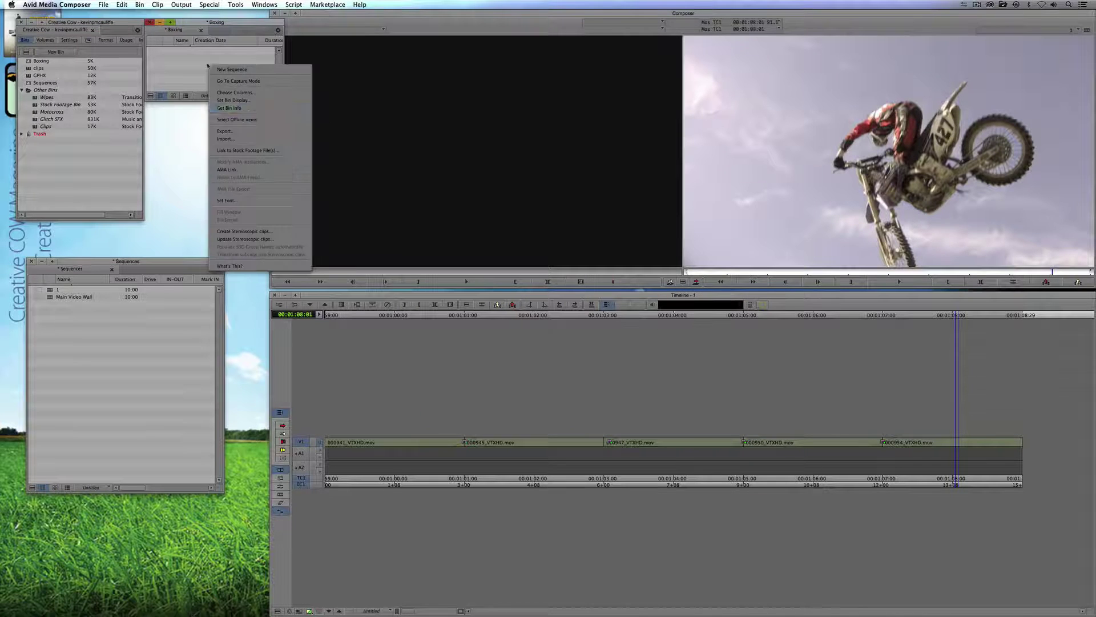
pyautogui.click(228, 167)
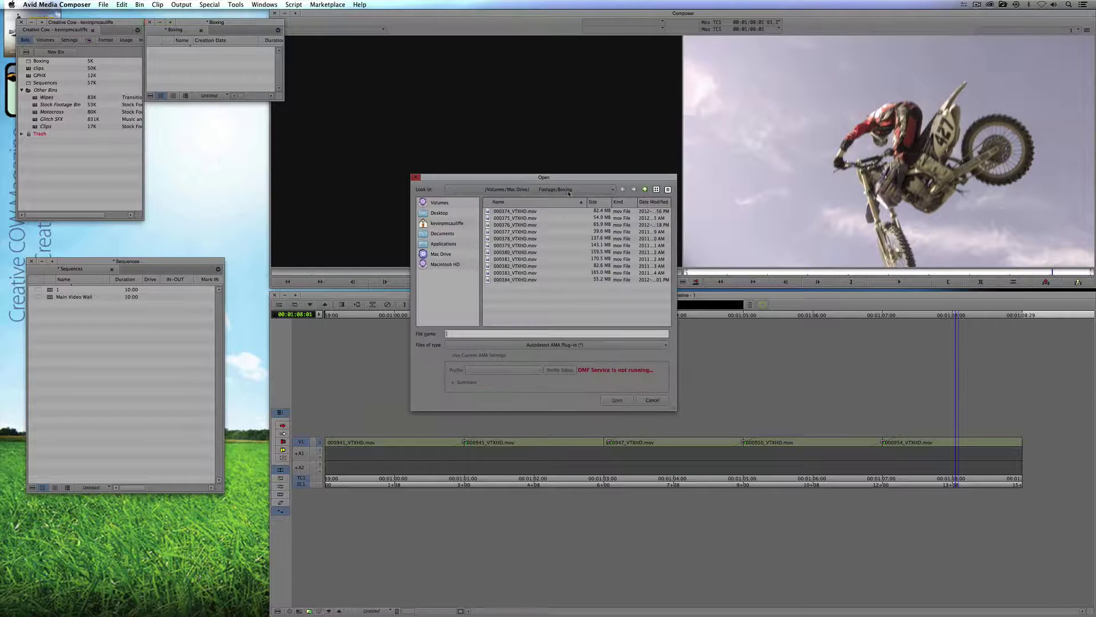
pyautogui.click(525, 211)
pyautogui.press('super+a')
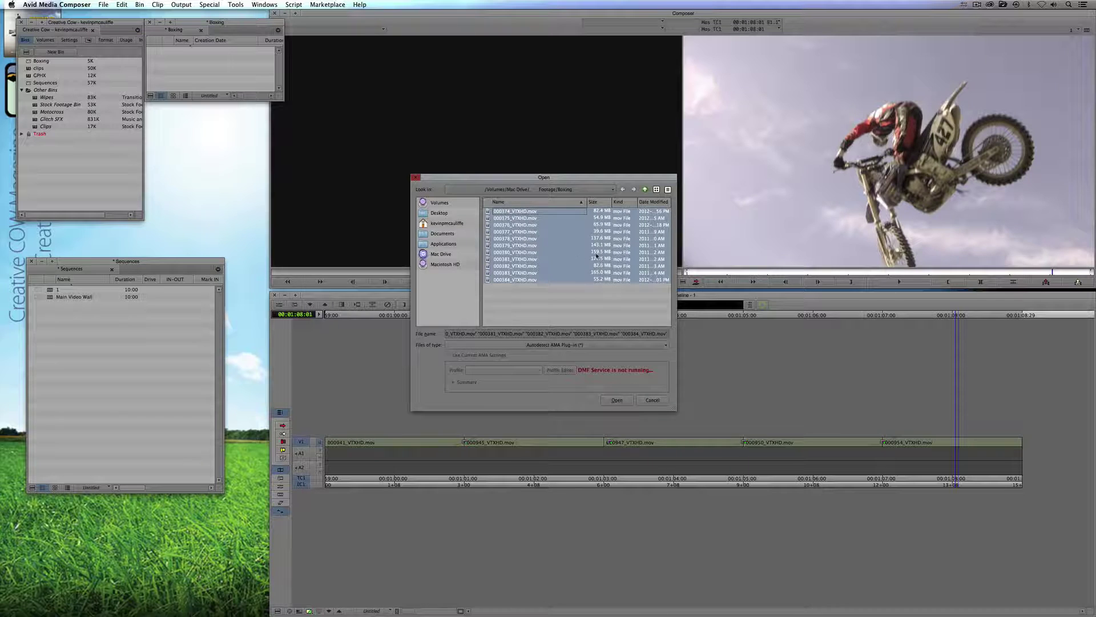
pyautogui.click(624, 399)
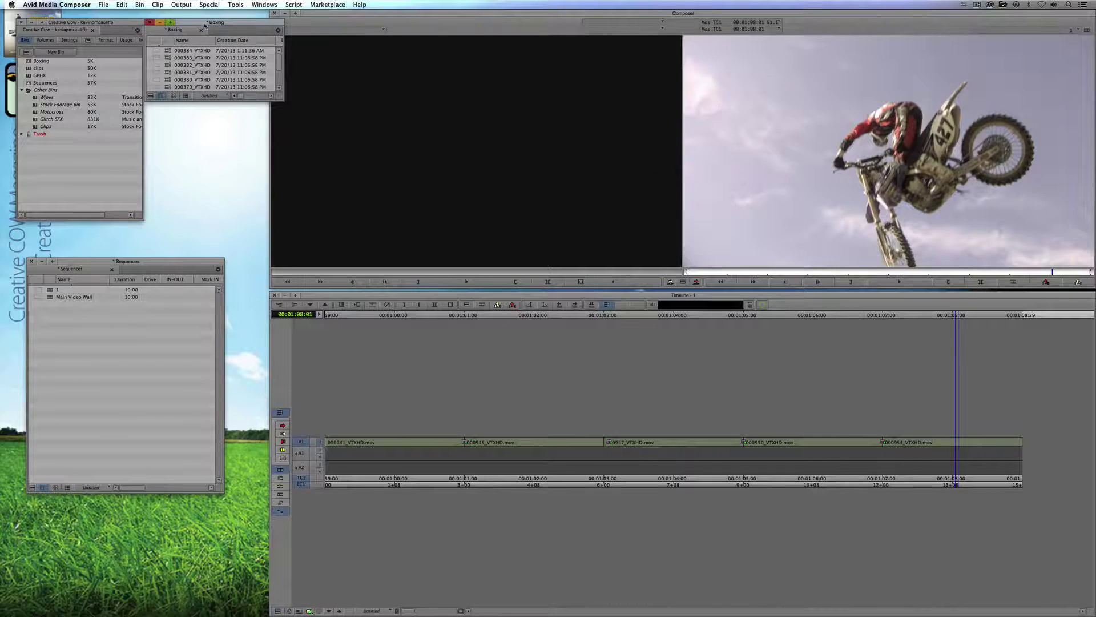
# - Move and enlarge the Boxing bin window to show all its clips, and place the Sequences bin below it
pyautogui.moveTo(240, 22); pyautogui.dragTo(166, 78)
pyautogui.moveTo(200, 153); pyautogui.dragTo(214, 209)
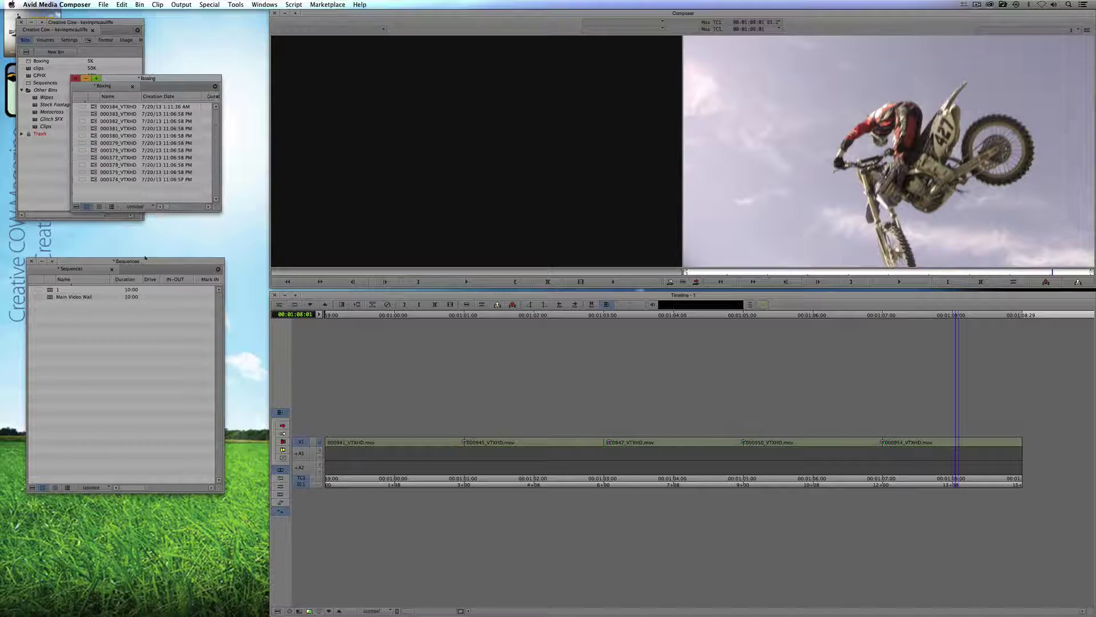
pyautogui.moveTo(146, 258); pyautogui.dragTo(150, 303)
# - Duplicate sequence 1, name the copy 2, and load it into the timeline
pyautogui.click(54, 335)
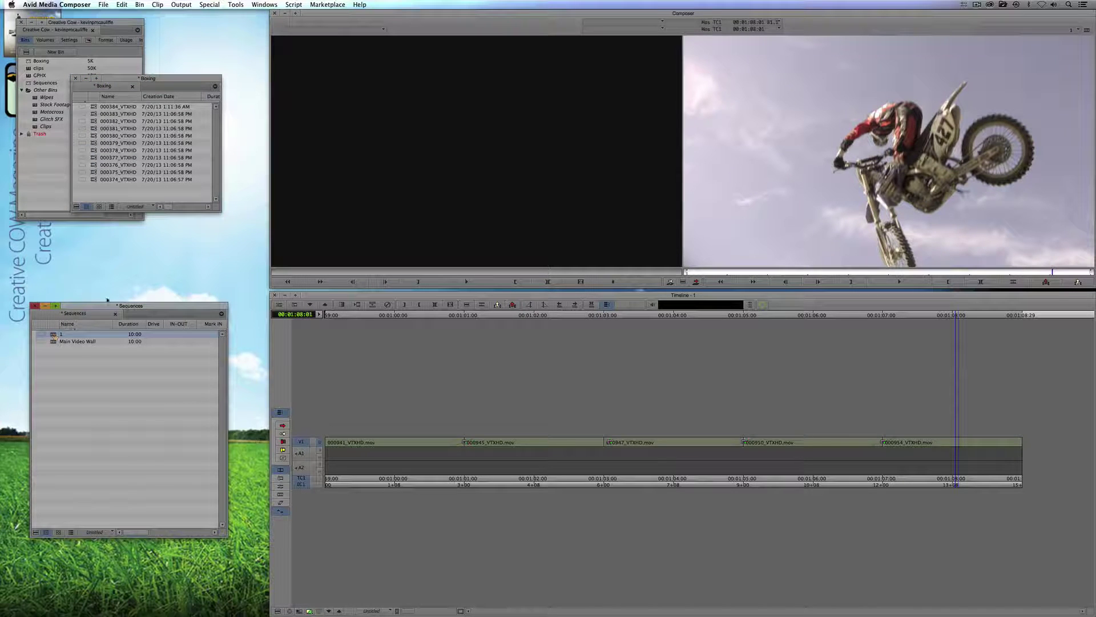
pyautogui.press('super+d')
pyautogui.write('2')
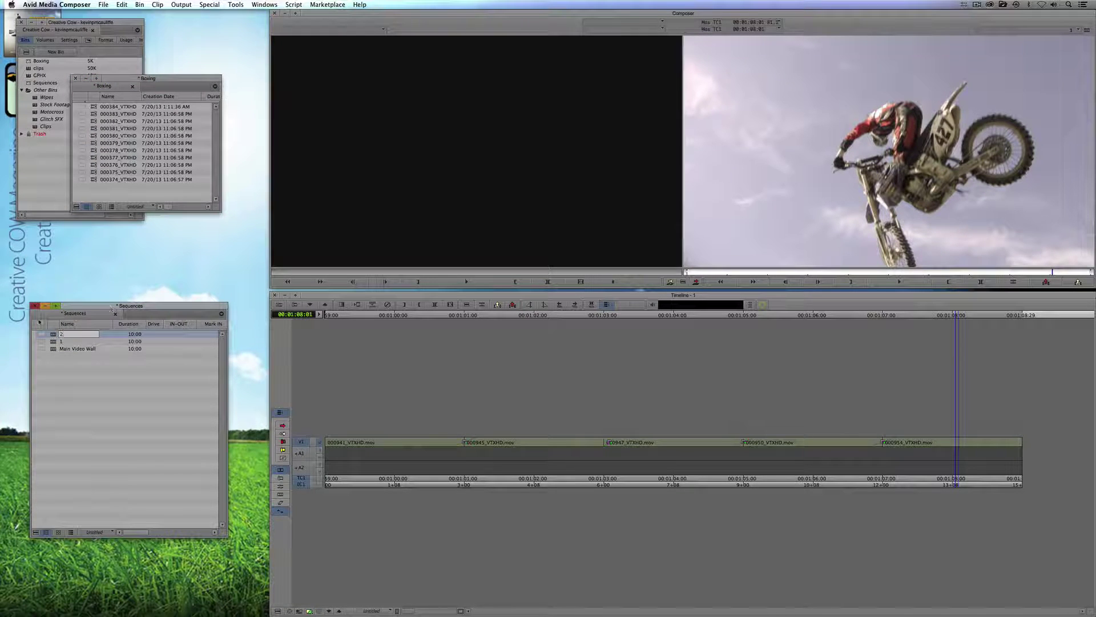
pyautogui.press('Return')
pyautogui.doubleClick(53, 334)
# - Mark an in point in boxing clip 000383_VTXHD and overwrite the first clip of sequence 2 with it
pyautogui.doubleClick(94, 115)
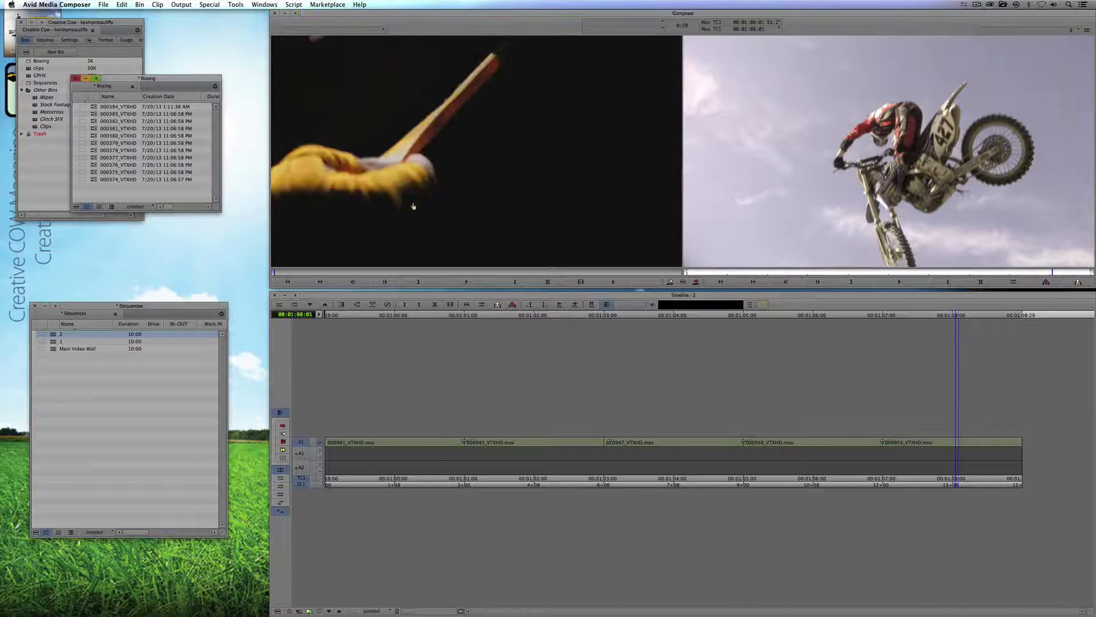
pyautogui.moveTo(399, 273); pyautogui.dragTo(405, 274)
pyautogui.click(418, 282)
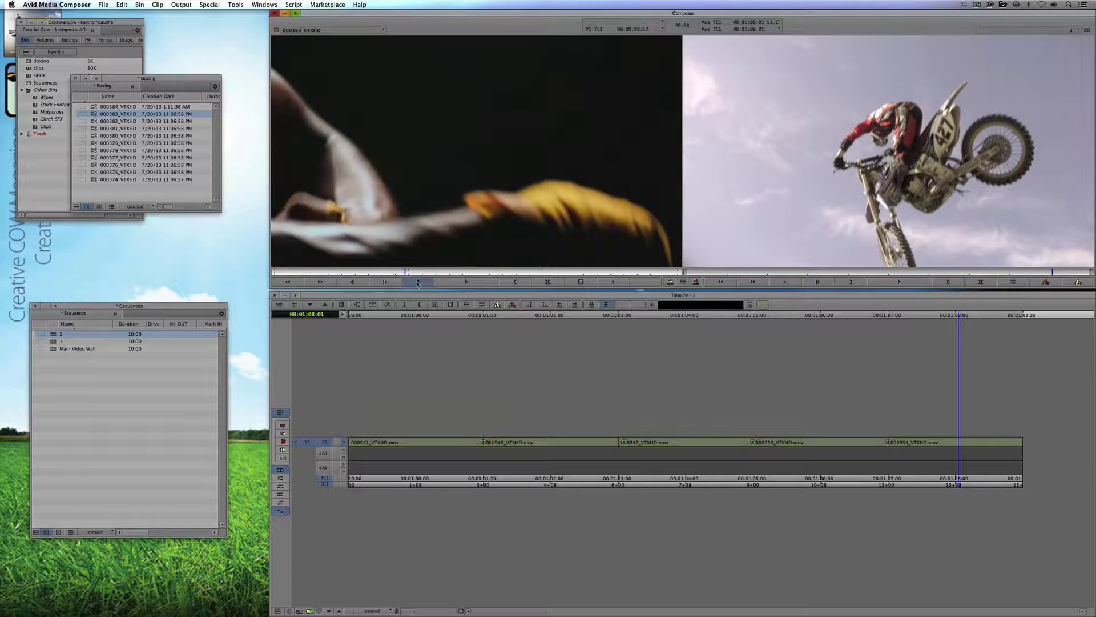
pyautogui.moveTo(443, 445); pyautogui.dragTo(418, 451)
pyautogui.press('t')
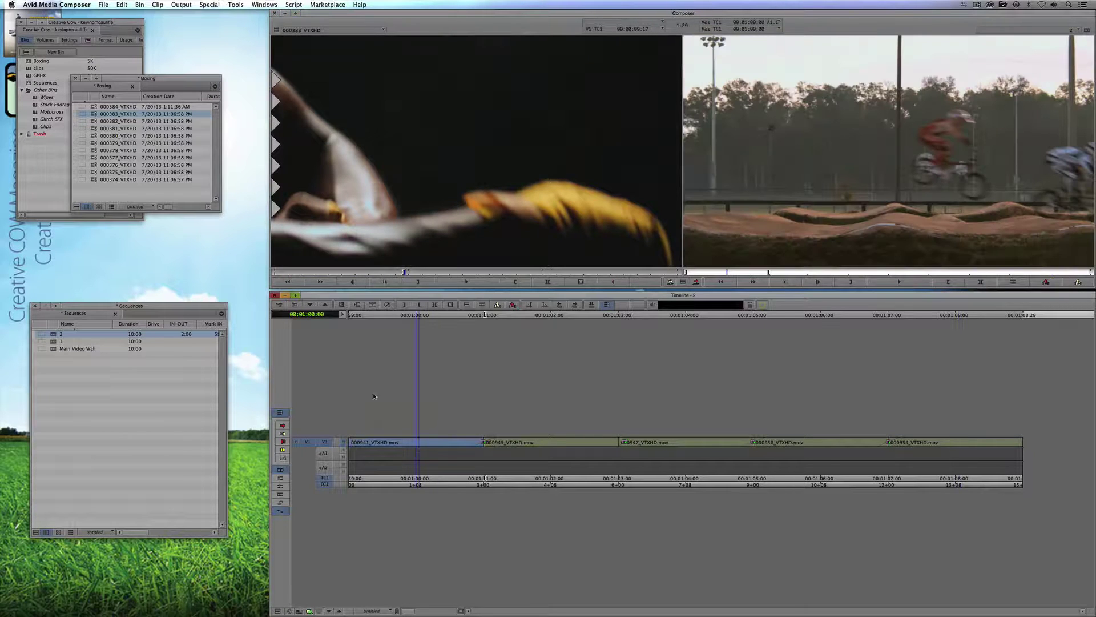
pyautogui.press('b')
# - Mark an in point in boxing clip 000380_VTXHD and overwrite the second clip of sequence 2 with it
pyautogui.moveTo(96, 136); pyautogui.dragTo(427, 195)
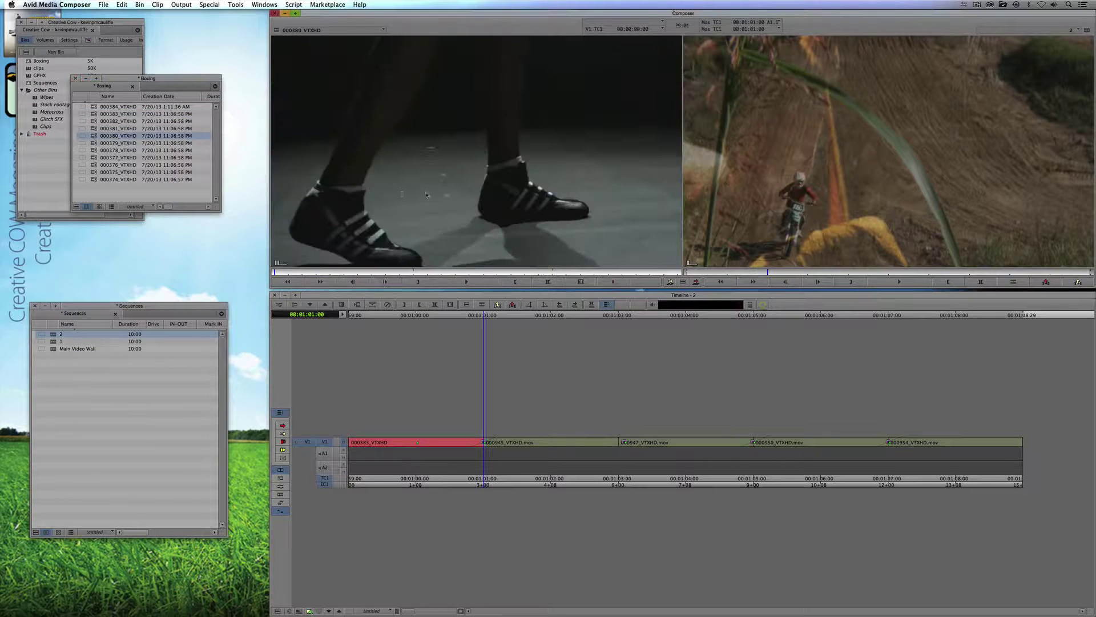
pyautogui.moveTo(408, 275); pyautogui.dragTo(417, 274)
pyautogui.click(418, 282)
pyautogui.click(723, 263)
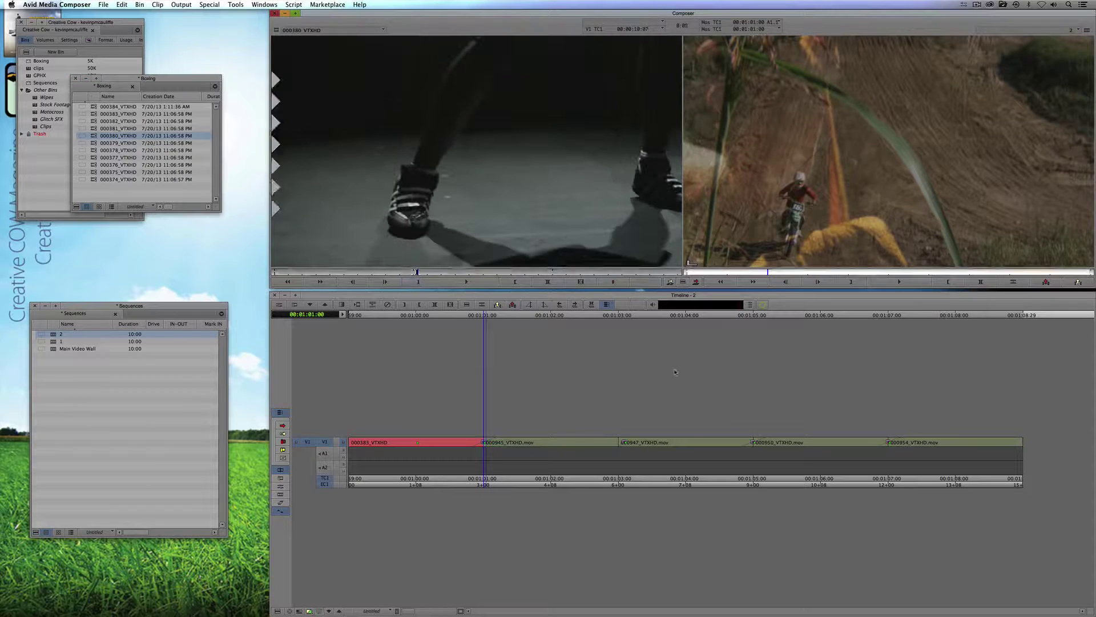
pyautogui.click(581, 443)
pyautogui.click(568, 443)
pyautogui.press('t')
pyautogui.press('b')
# - Set the dissolve between the second and third clips of sequence 2 to 8 frames, centered on the cut
pyautogui.click(656, 457)
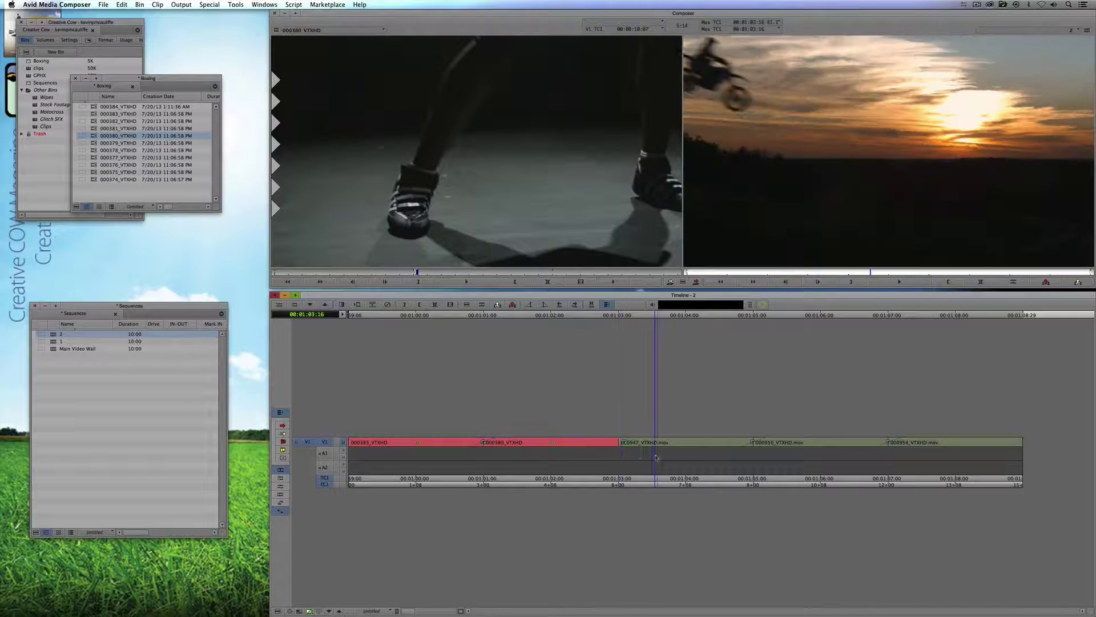
pyautogui.moveTo(634, 453); pyautogui.dragTo(625, 447)
pyautogui.press('F8')
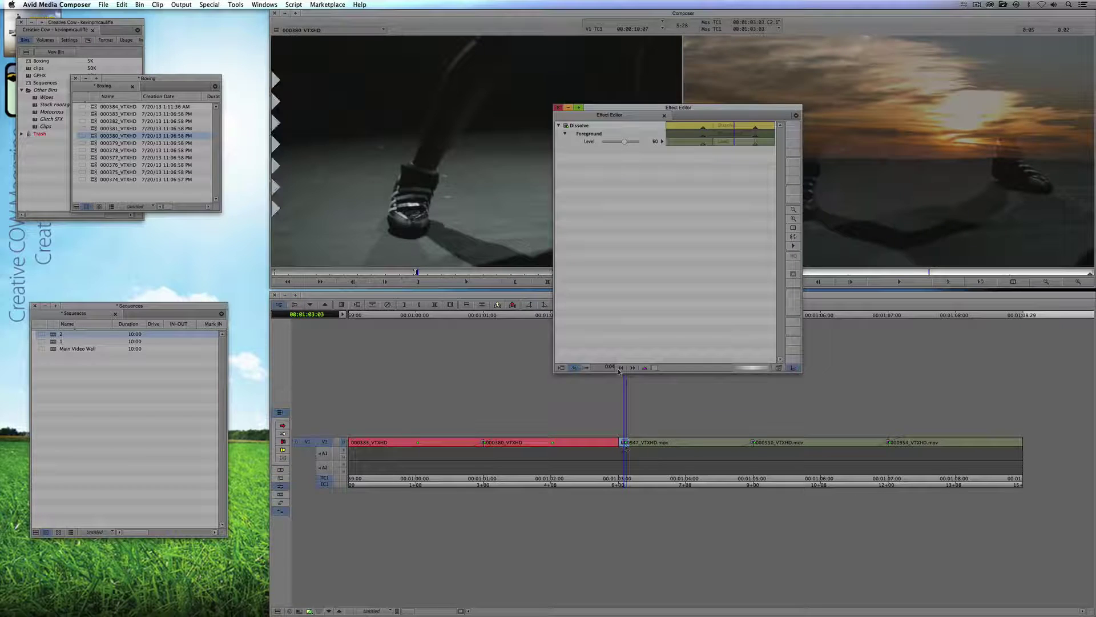
pyautogui.click(609, 367)
pyautogui.write('8')
pyautogui.press('Return')
pyautogui.click(585, 367)
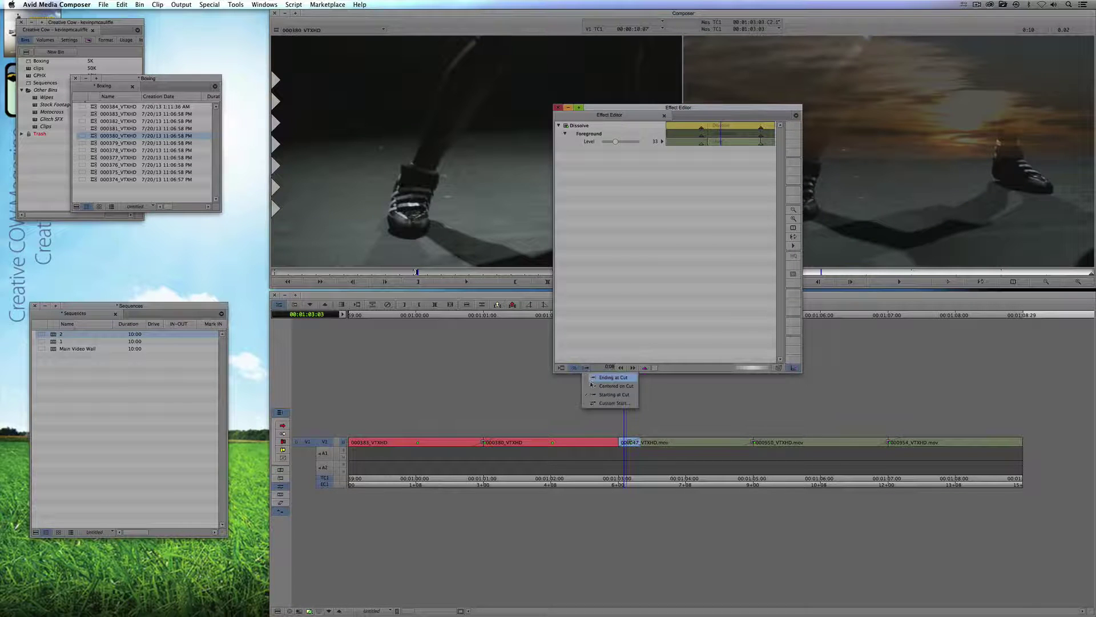
pyautogui.click(592, 386)
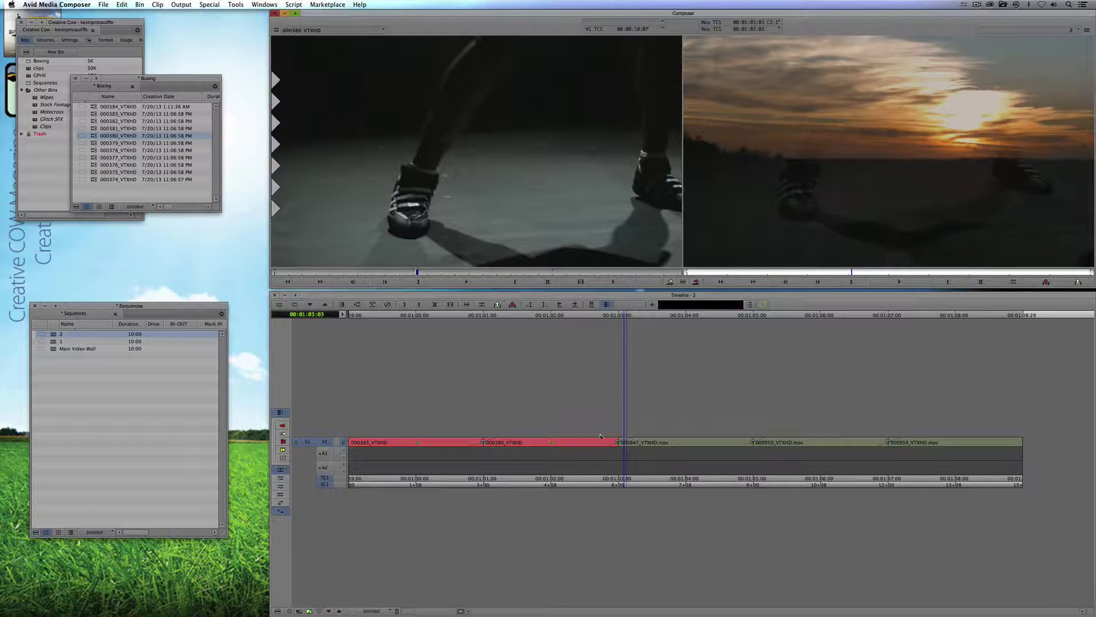
pyautogui.moveTo(583, 446); pyautogui.dragTo(597, 444)
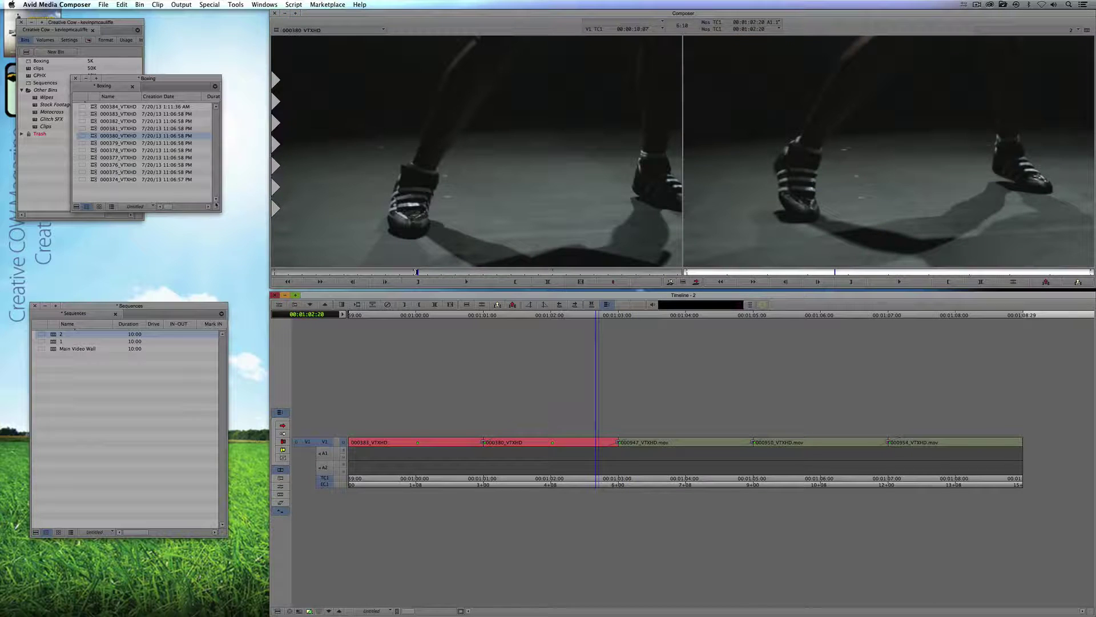
# - Load sequence 1 and make the dissolve between its second and third clips 8 frames long, centered on the cut
pyautogui.doubleClick(60, 341)
pyautogui.click(617, 448)
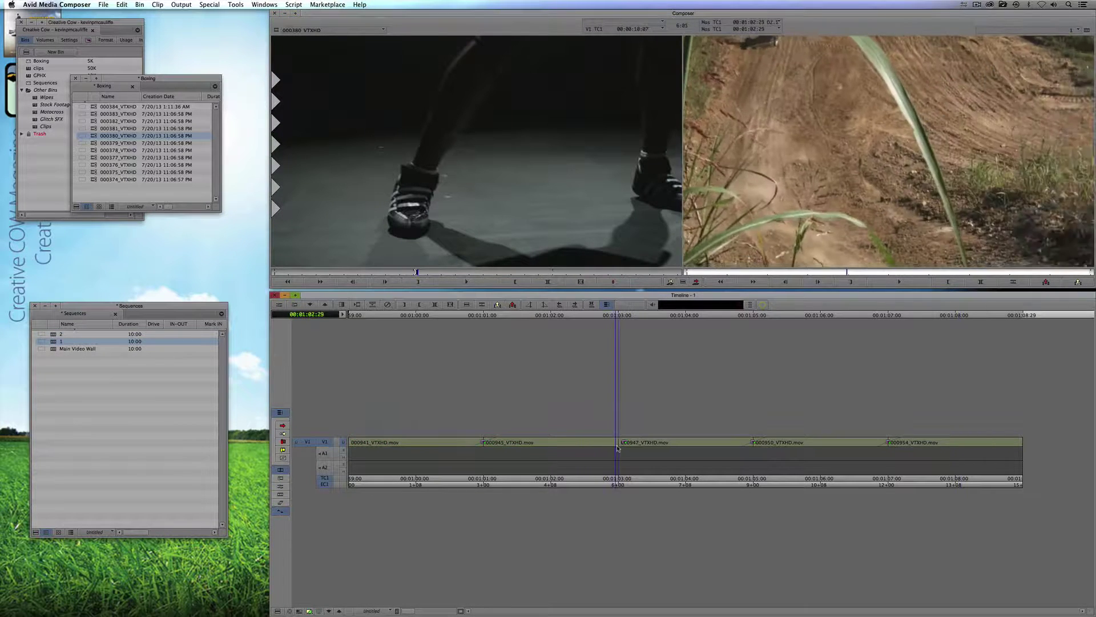
pyautogui.moveTo(618, 448); pyautogui.dragTo(619, 450)
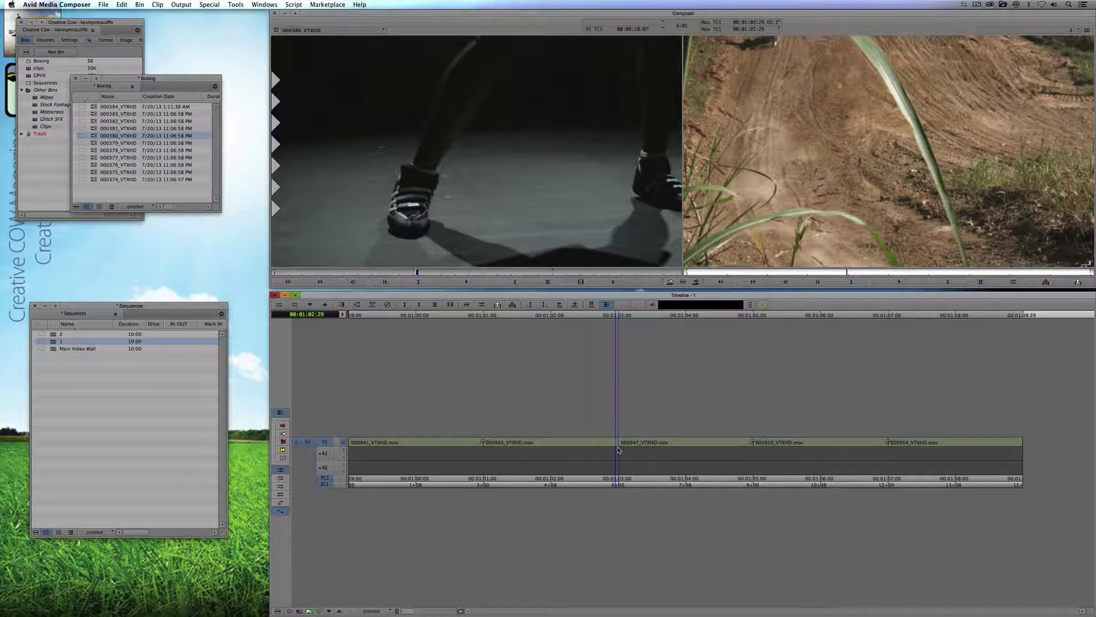
pyautogui.press('\\')
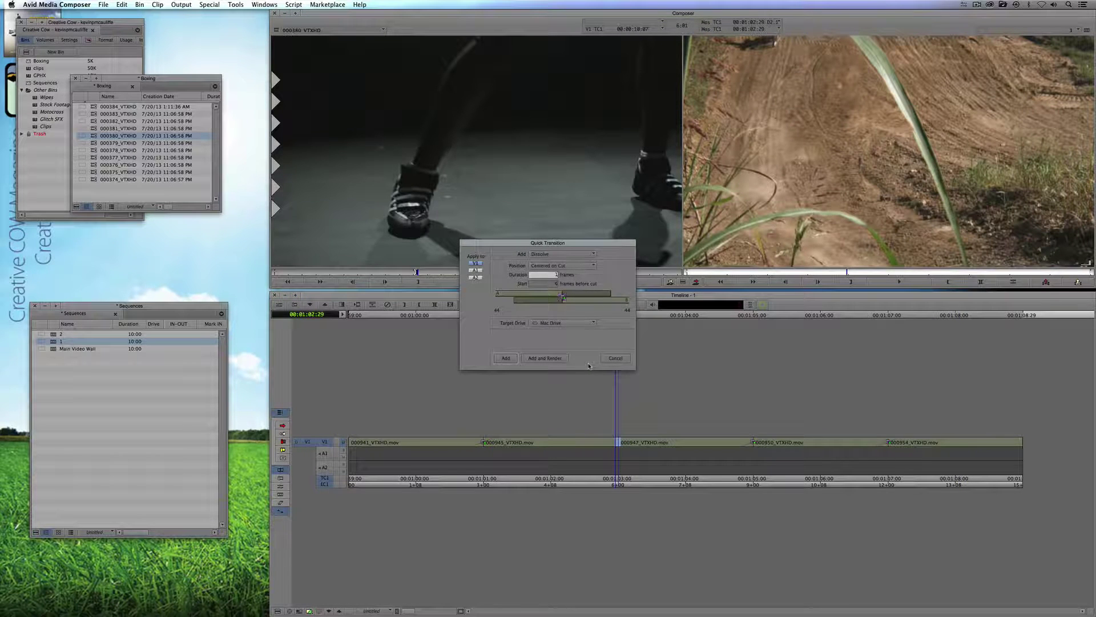
pyautogui.write('8')
pyautogui.click(504, 360)
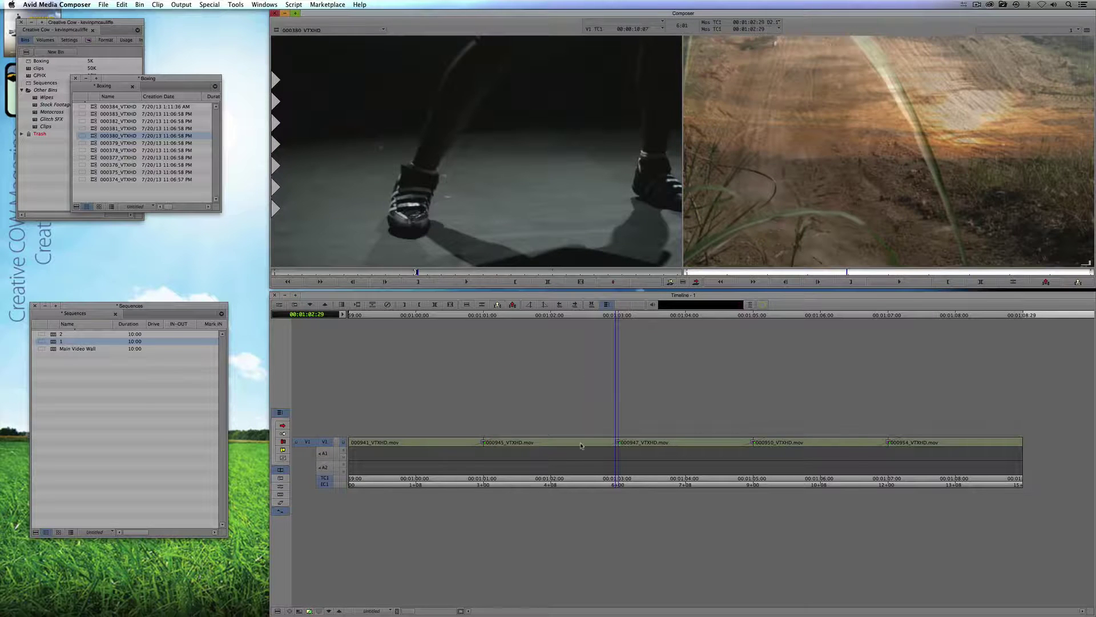
pyautogui.moveTo(592, 445); pyautogui.dragTo(326, 445)
# - Reload sequence 2 and overwrite its third clip with boxing clip 000377_VTXHD, using a marked out point
pyautogui.doubleClick(53, 334)
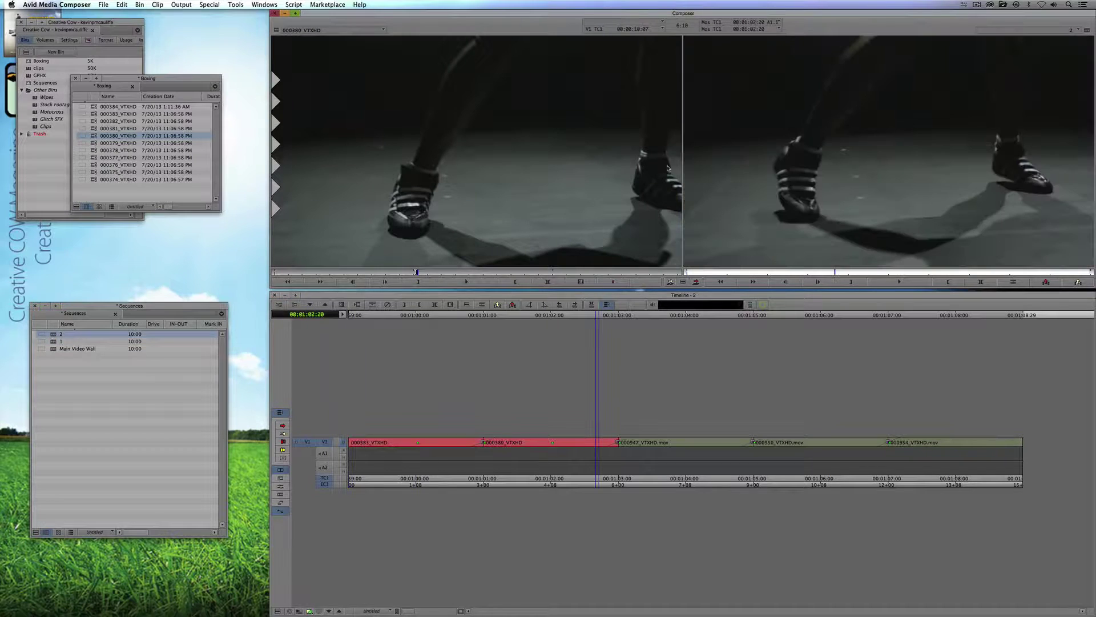
pyautogui.click(684, 443)
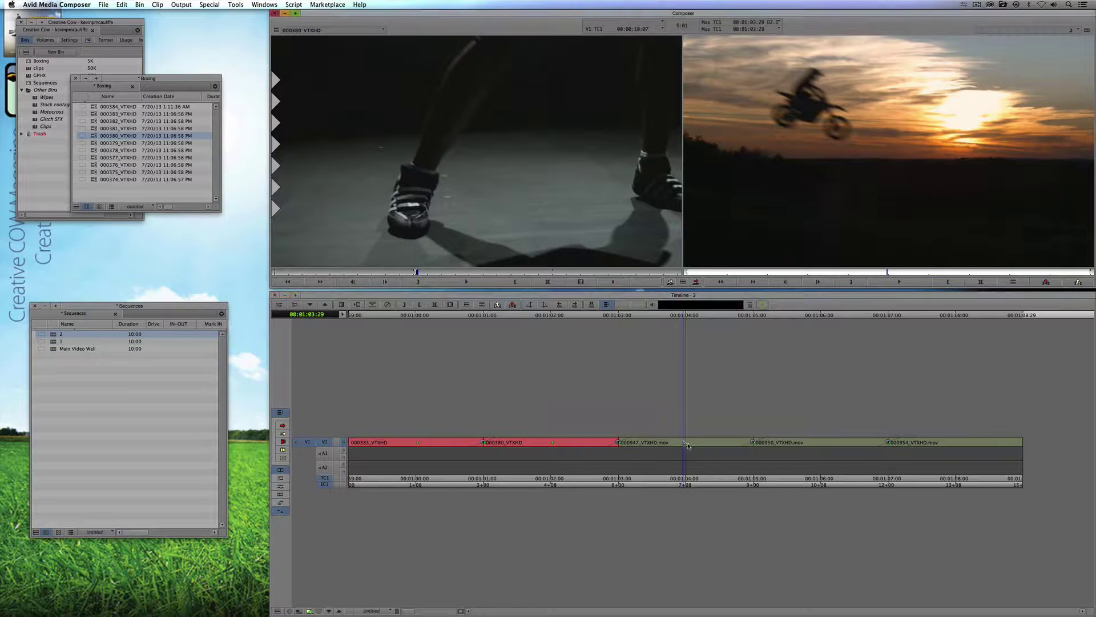
pyautogui.press('t')
pyautogui.doubleClick(96, 158)
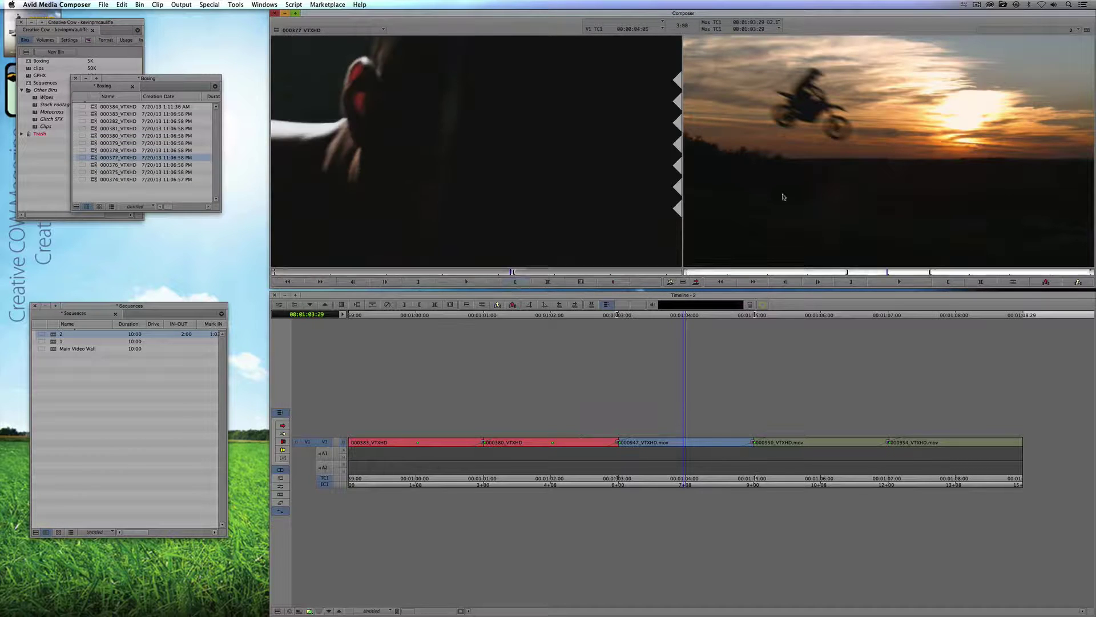
pyautogui.press('b')
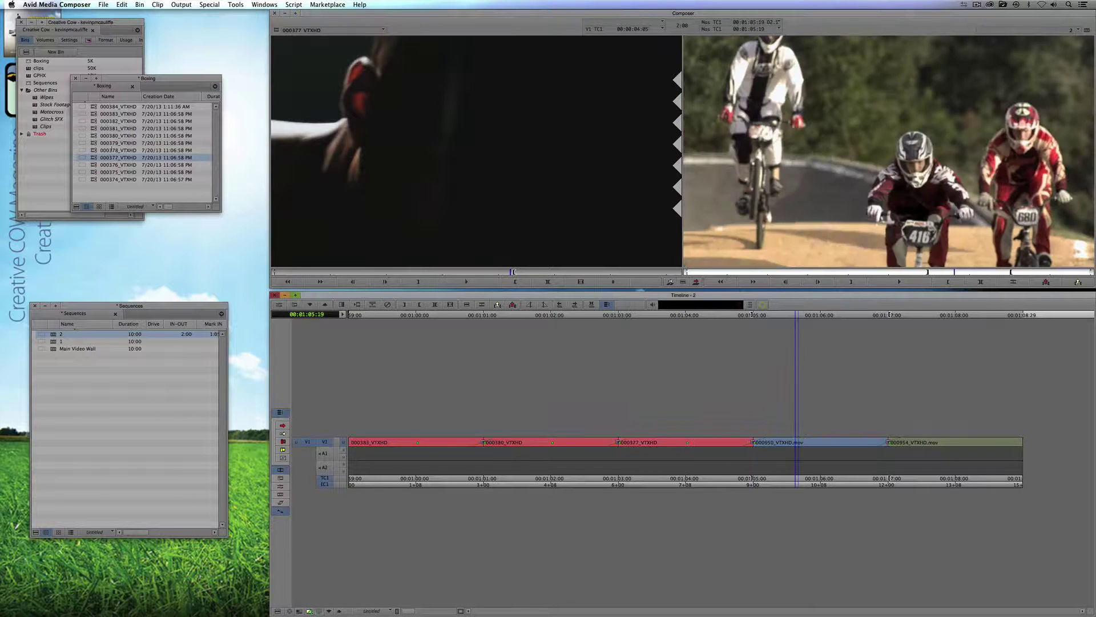
# - Mark an out point in boxing clip 000381_VTXHD and overwrite the fourth clip of sequence 2 with it
pyautogui.doubleClick(92, 129)
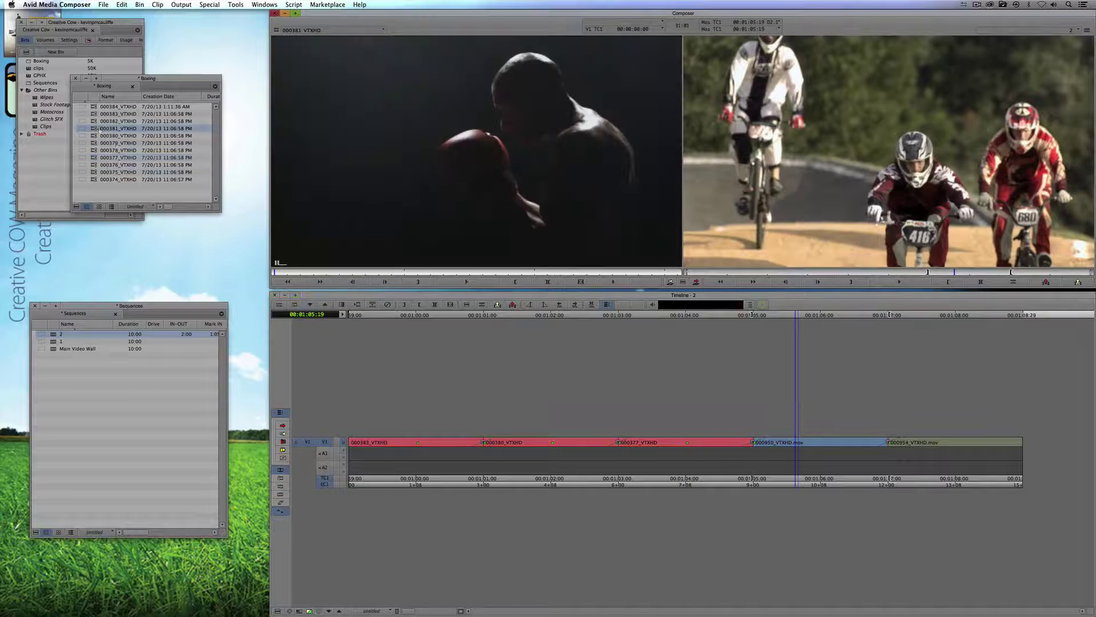
pyautogui.click(508, 272)
pyautogui.press('o')
pyautogui.press('b')
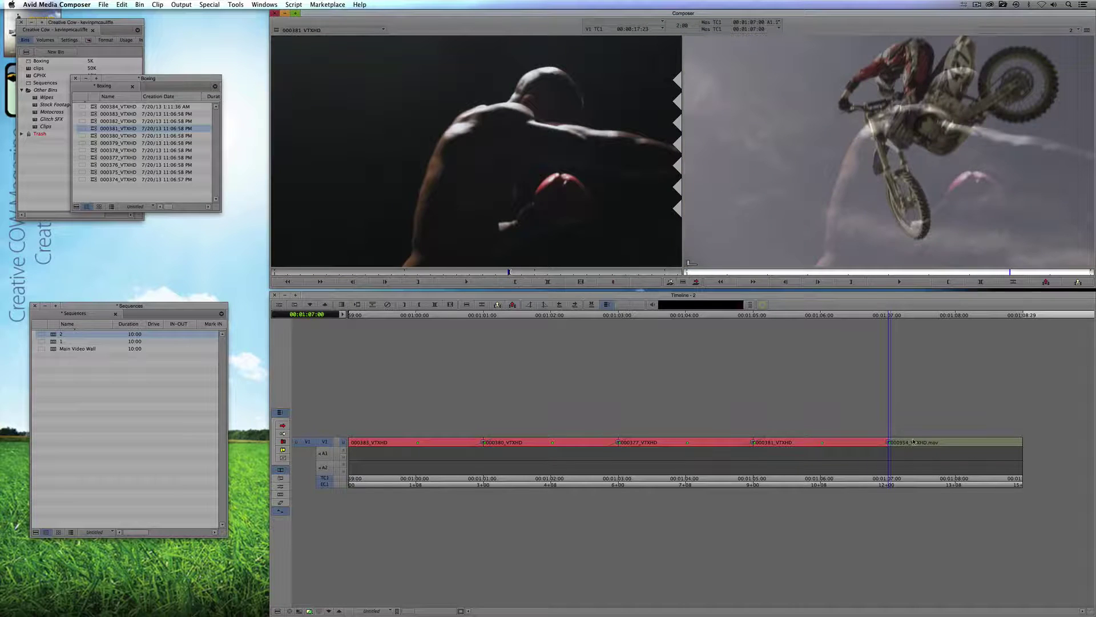
# - Mark an out point in boxing clip 000378_VTXHD, overwrite the fifth clip of sequence 2, and return to the sequence start
pyautogui.moveTo(918, 443); pyautogui.dragTo(965, 447)
pyautogui.press('t')
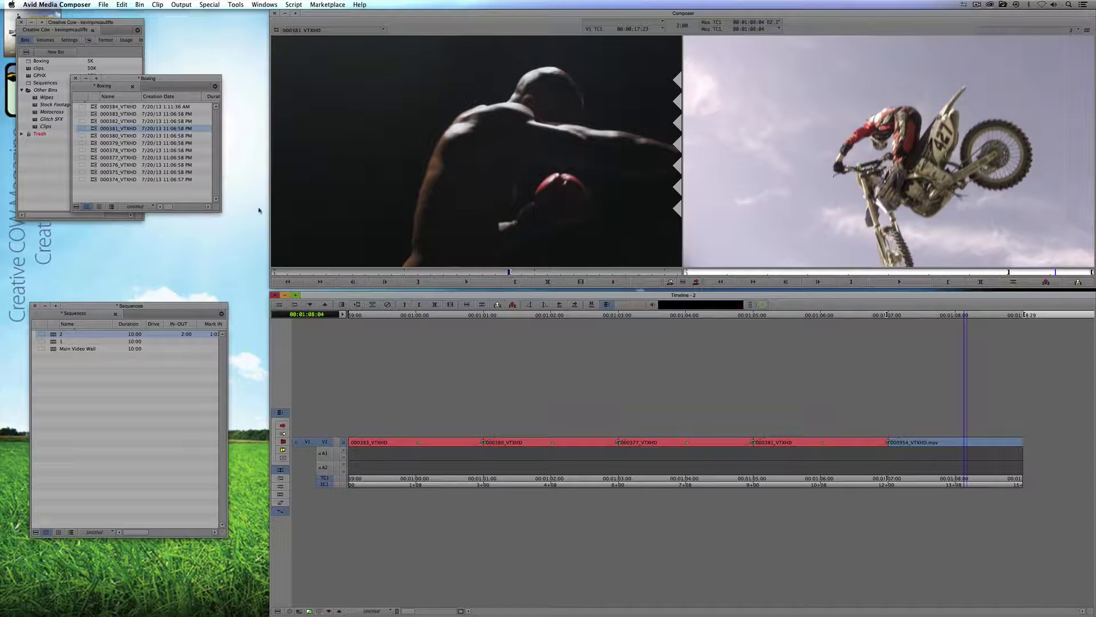
pyautogui.doubleClick(93, 150)
pyautogui.moveTo(518, 270); pyautogui.dragTo(540, 272)
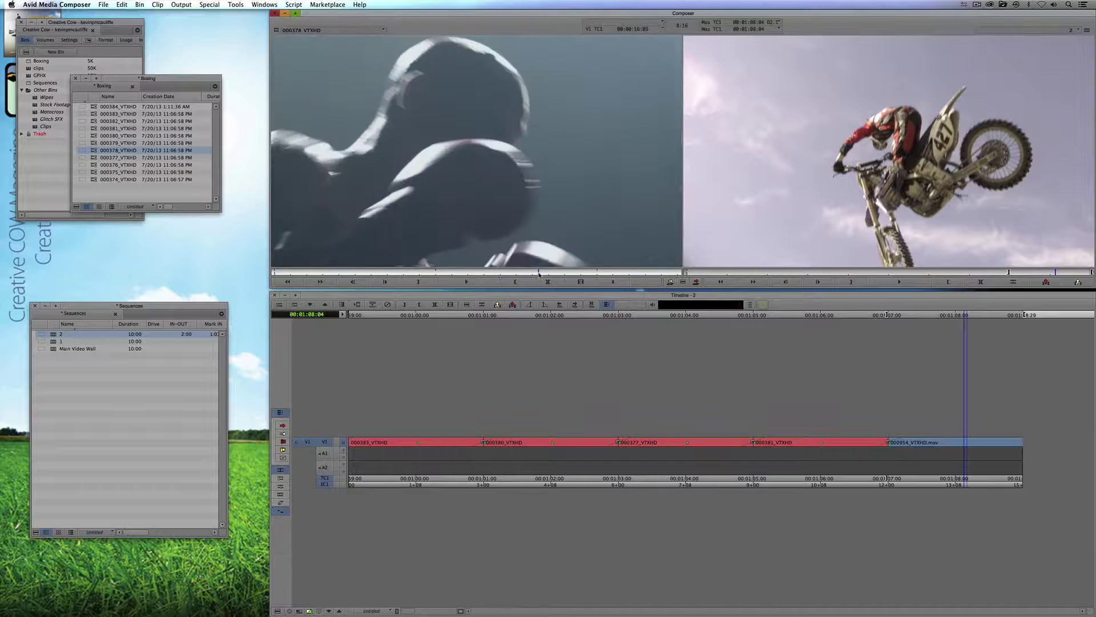
pyautogui.press('b')
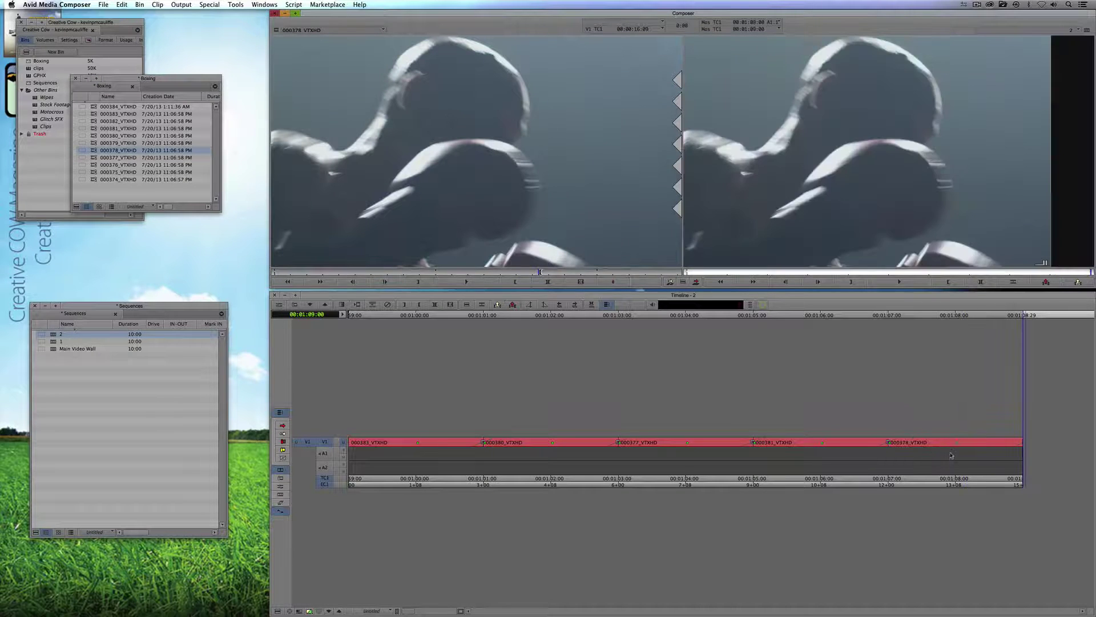
pyautogui.moveTo(974, 453); pyautogui.dragTo(323, 431)
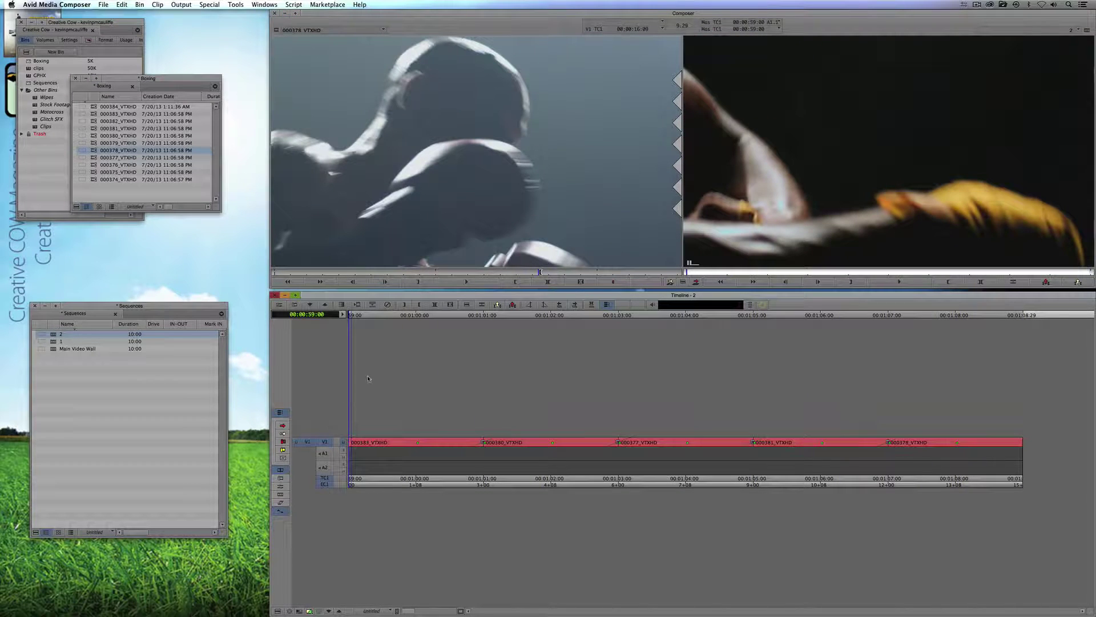
# - Move the Sequences bin up slightly, duplicate sequence 2, and name the copy 3
pyautogui.moveTo(169, 308); pyautogui.dragTo(173, 286)
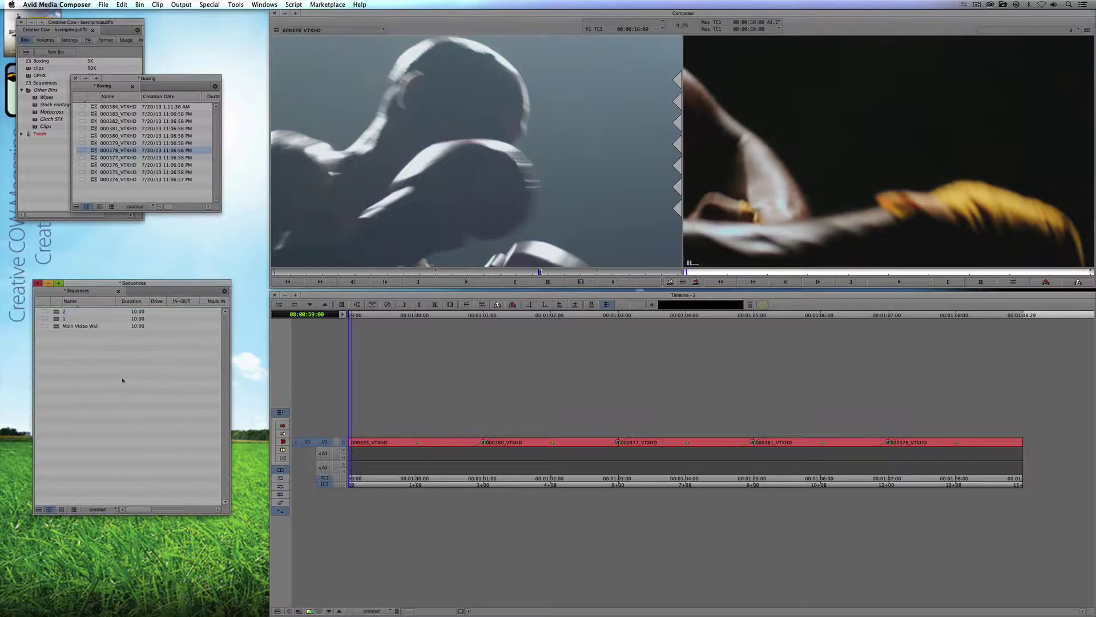
pyautogui.click(61, 311)
pyautogui.press('super+d')
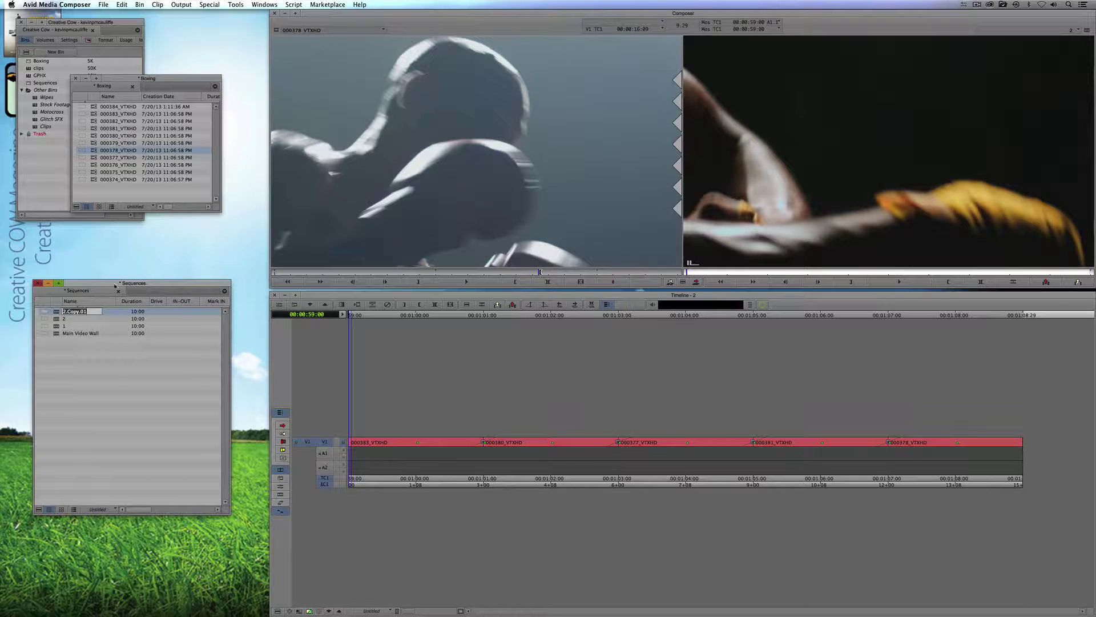
pyautogui.write('3')
pyautogui.press('Return')
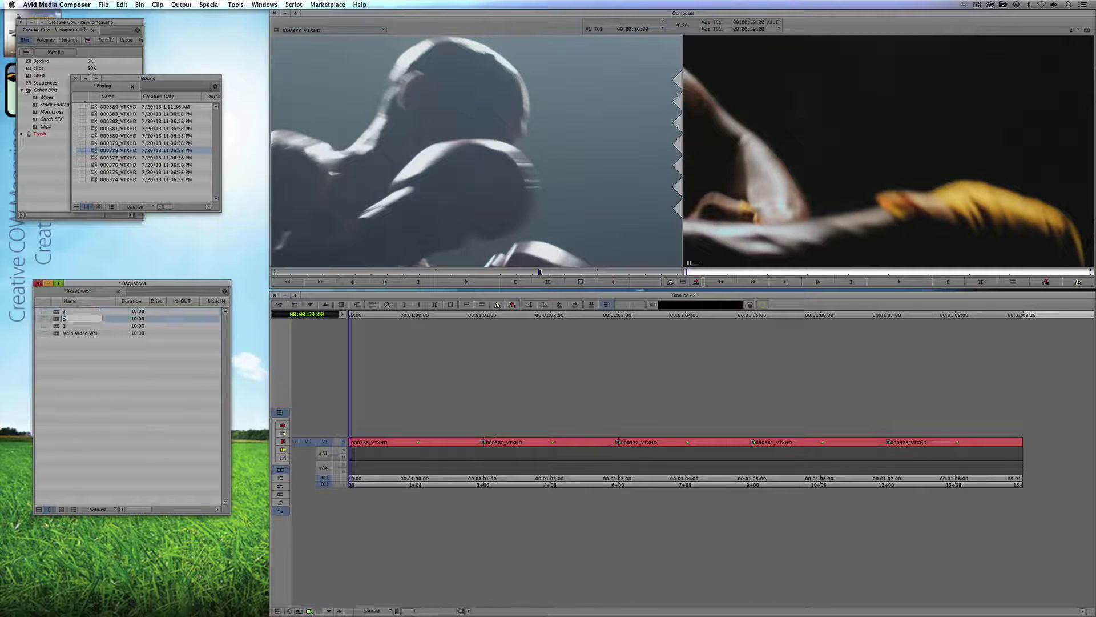
# - Move the Boxing bin down, create a new bin, and place it above the Boxing bin
pyautogui.moveTo(109, 77); pyautogui.dragTo(122, 148)
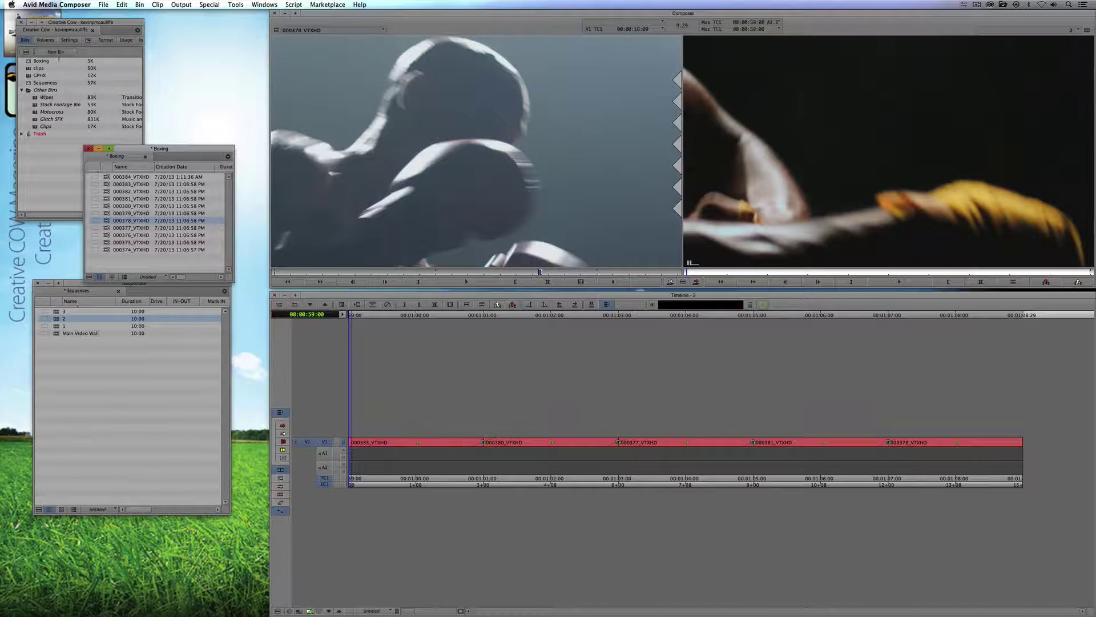
pyautogui.click(56, 51)
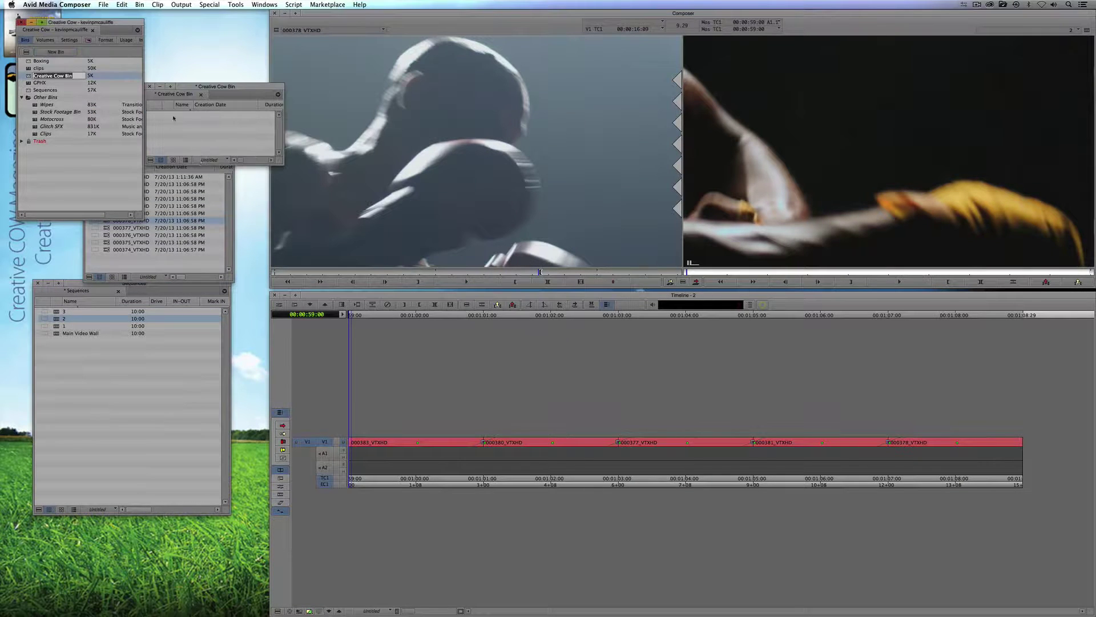
pyautogui.moveTo(196, 88); pyautogui.dragTo(130, 46)
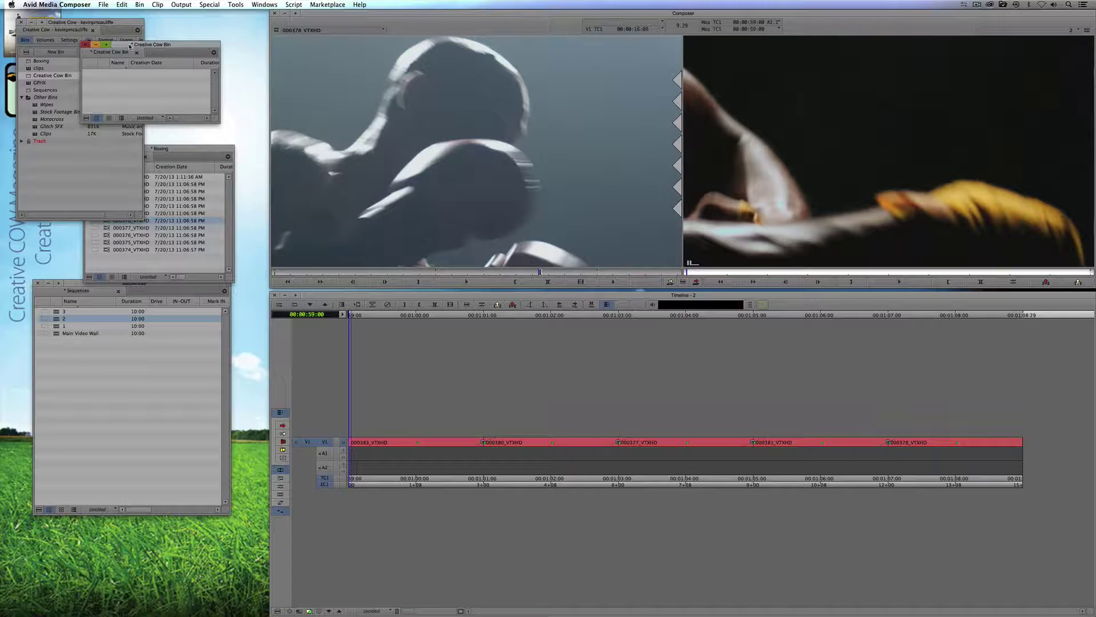
# - AMA-link clips 001149_VTXHD.mov through 001157_VTXHD.mov from the Footage/Timelapse Scenics folder into the Creative Cow Bin
pyautogui.rightClick(132, 86)
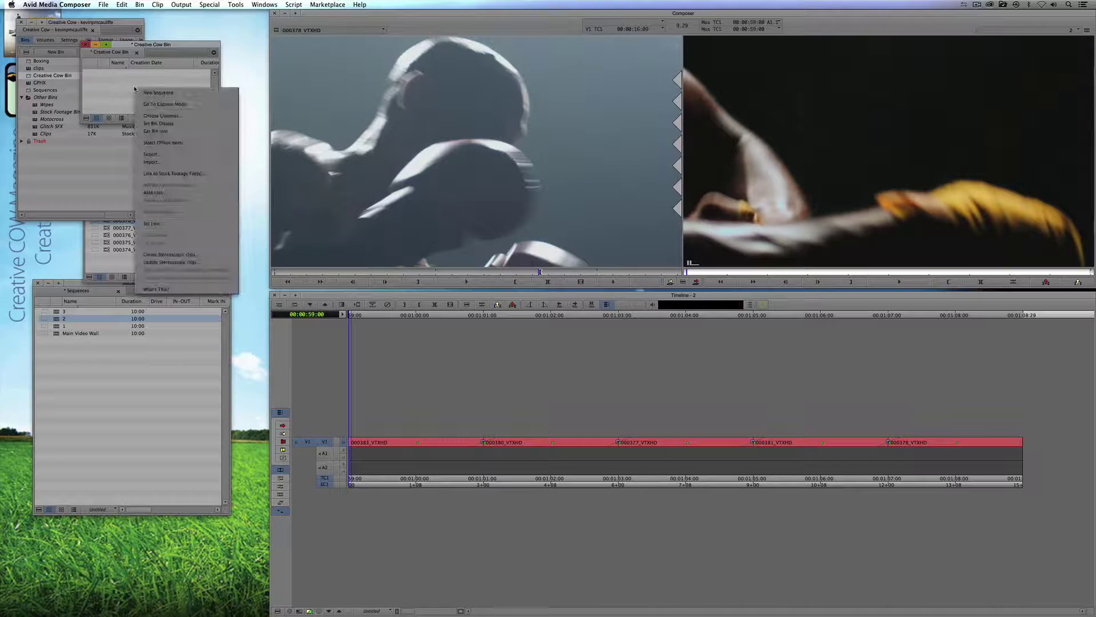
pyautogui.click(155, 194)
pyautogui.click(603, 190)
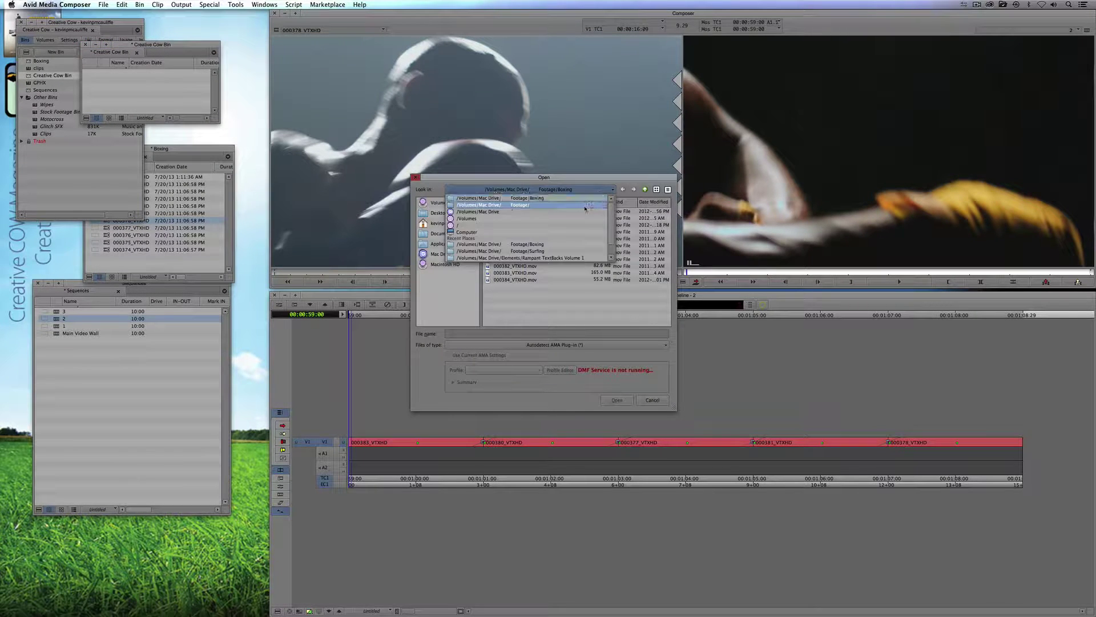
pyautogui.click(586, 209)
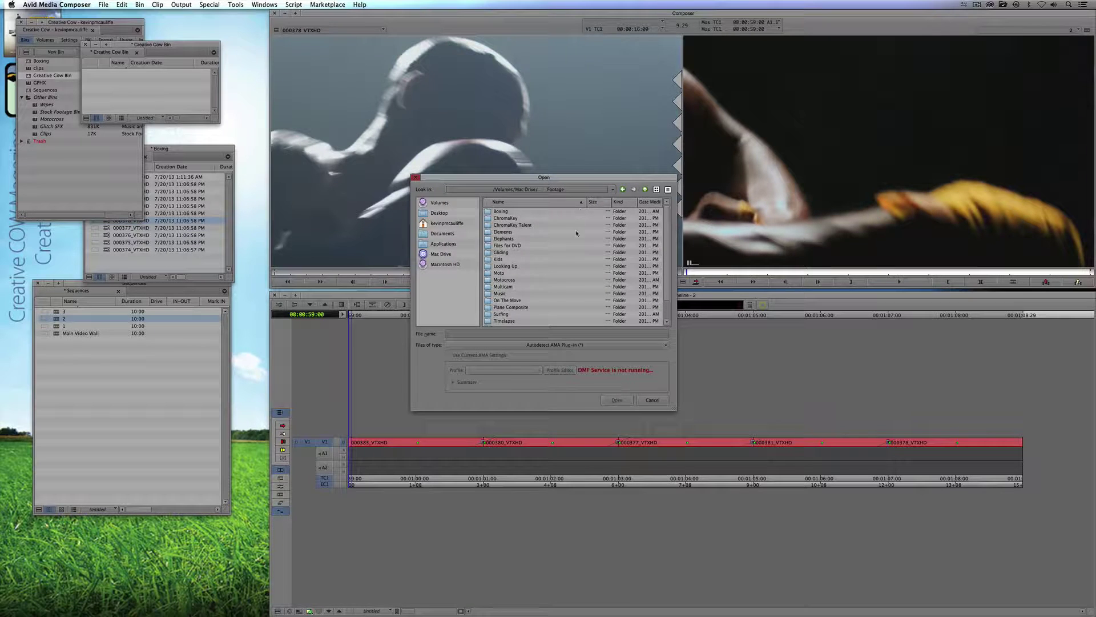
pyautogui.scroll(-3, 516, 285)
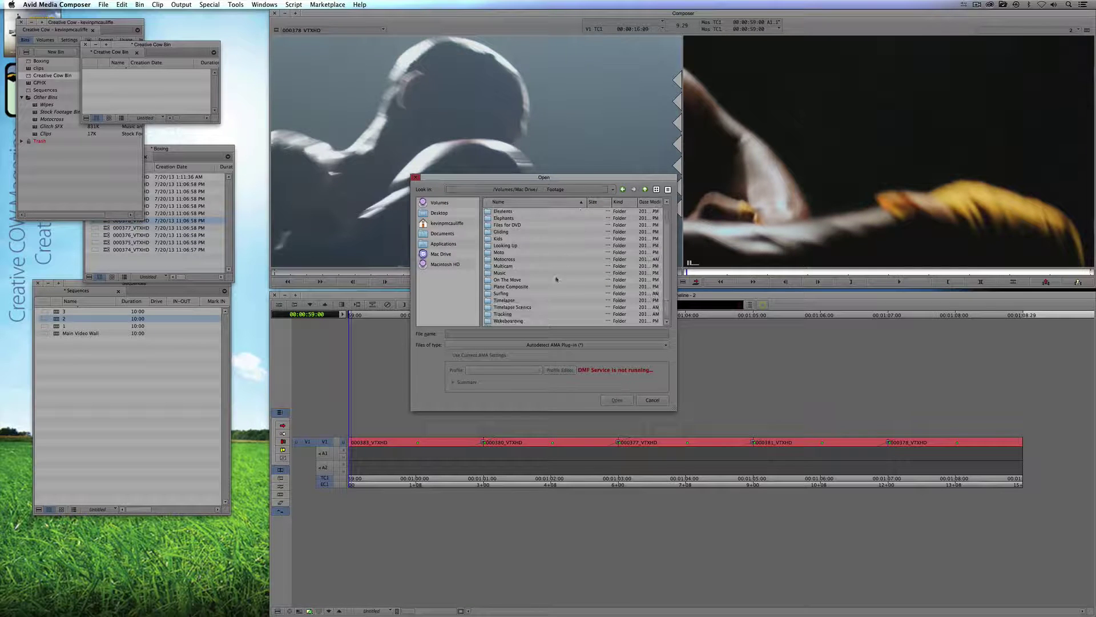
pyautogui.doubleClick(515, 307)
pyautogui.click(520, 211)
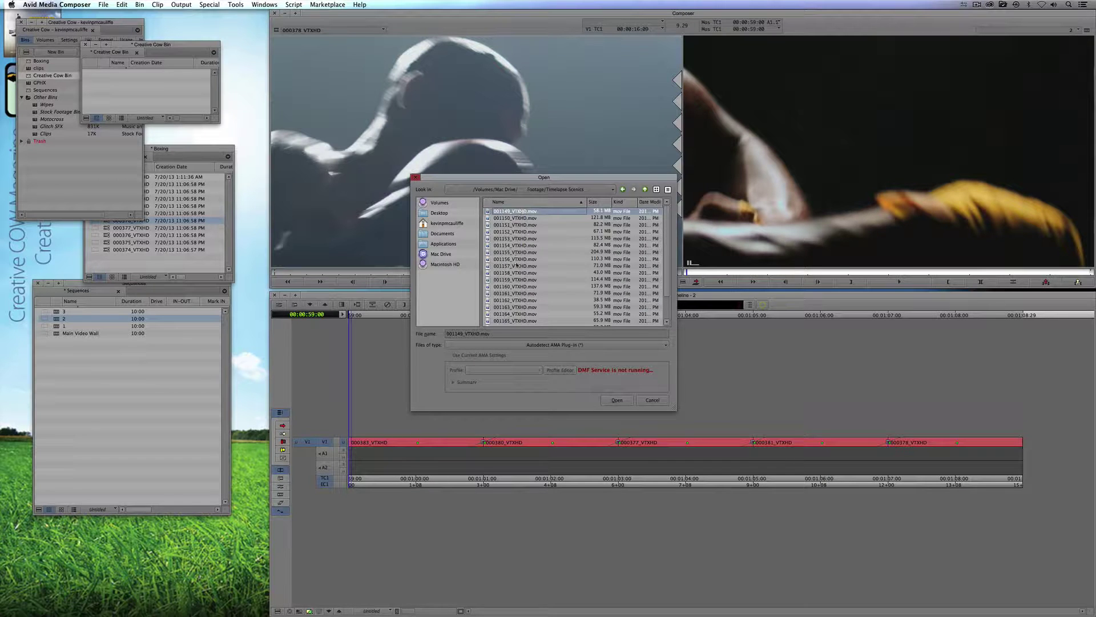
pyautogui.keyDown('shift'); pyautogui.click(515, 265); pyautogui.keyUp('shift')
pyautogui.click(601, 403)
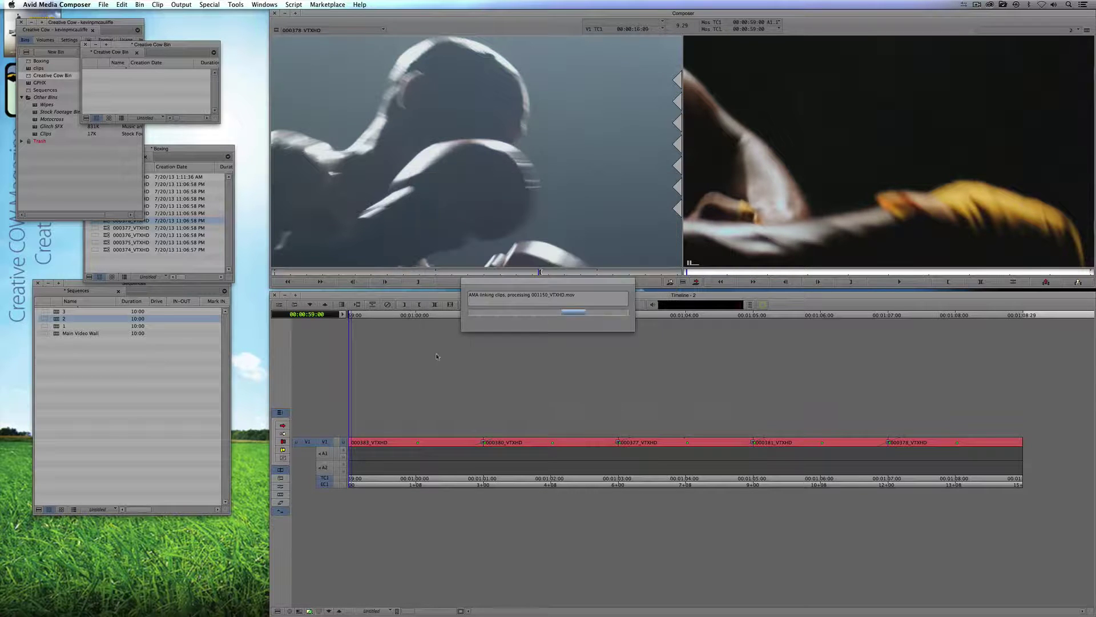
# - Mark an in point in timelapse clip 001157_VTXHD and overwrite the first clip of sequence 2 with it
pyautogui.doubleClick(115, 73)
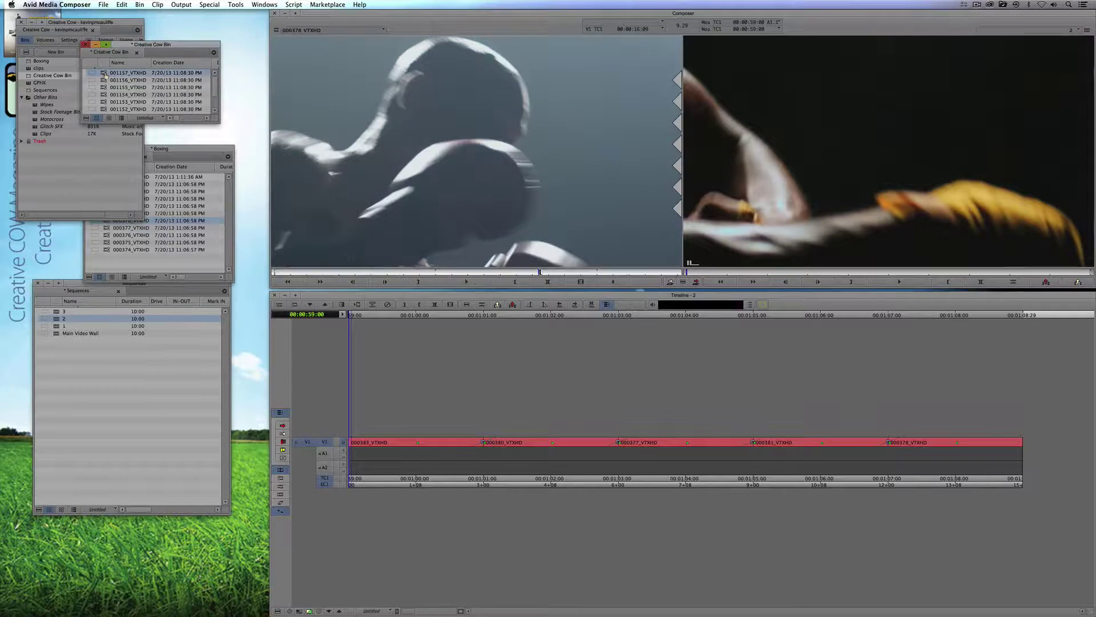
pyautogui.click(409, 273)
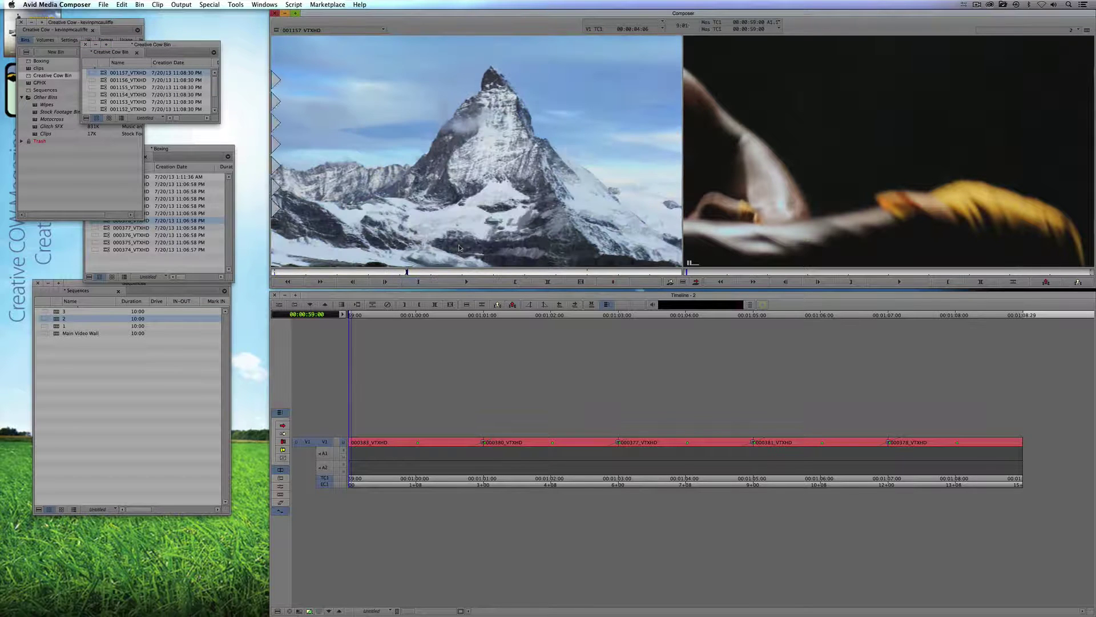
pyautogui.click(444, 450)
pyautogui.press('t')
pyautogui.press('b')
# - Mark an in point in timelapse clip 001156_VTXHD and overwrite the second clip of sequence 2 with it
pyautogui.click(522, 445)
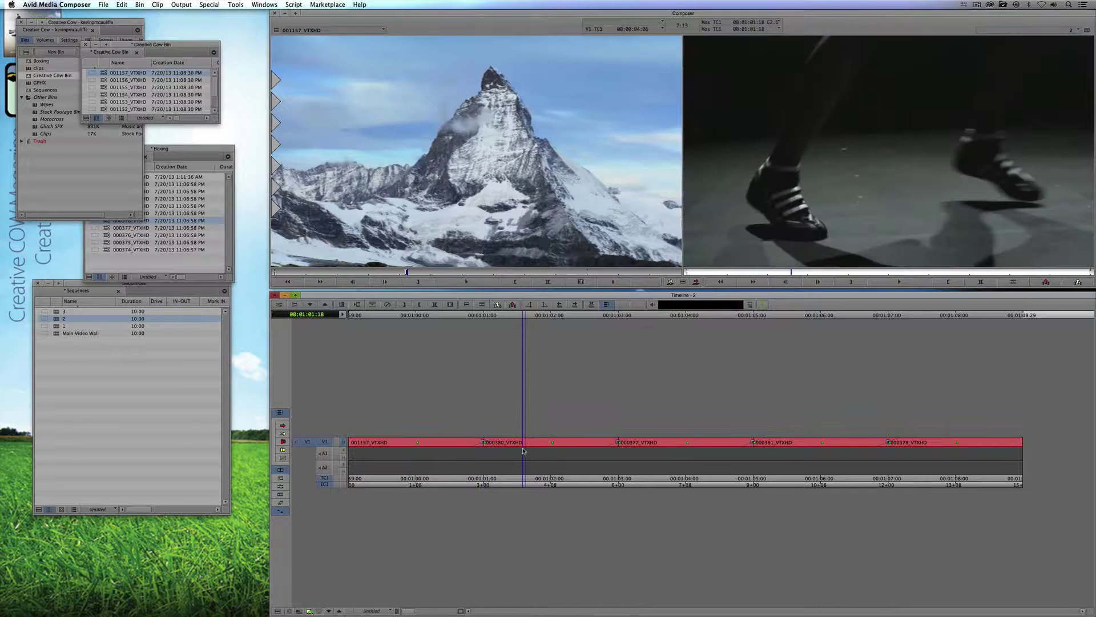
pyautogui.press('t')
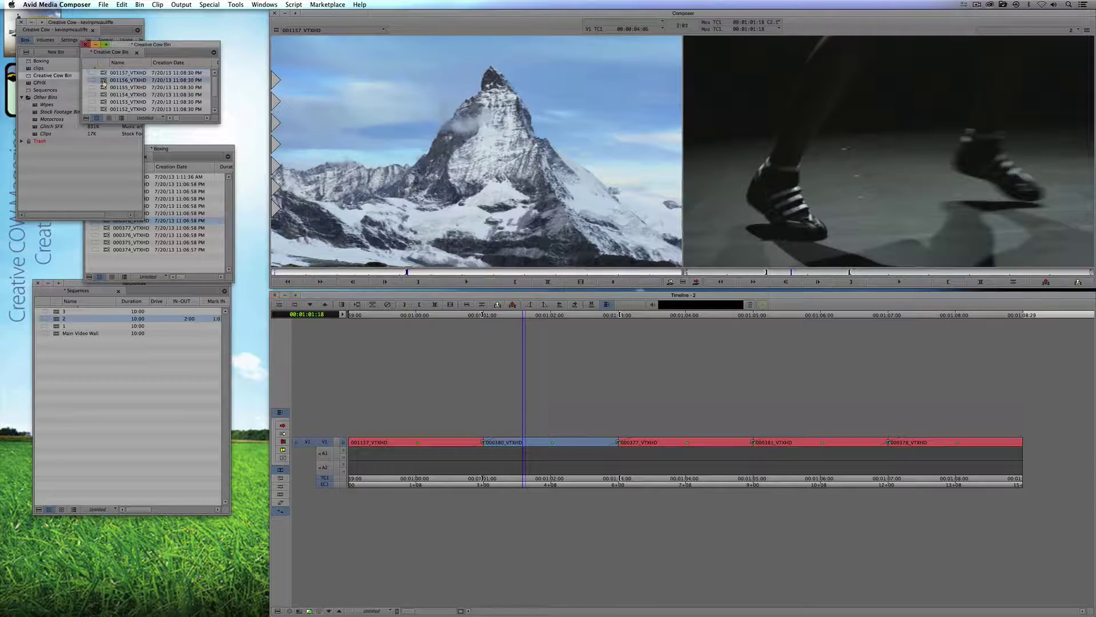
pyautogui.moveTo(108, 81); pyautogui.dragTo(460, 199)
pyautogui.click(406, 272)
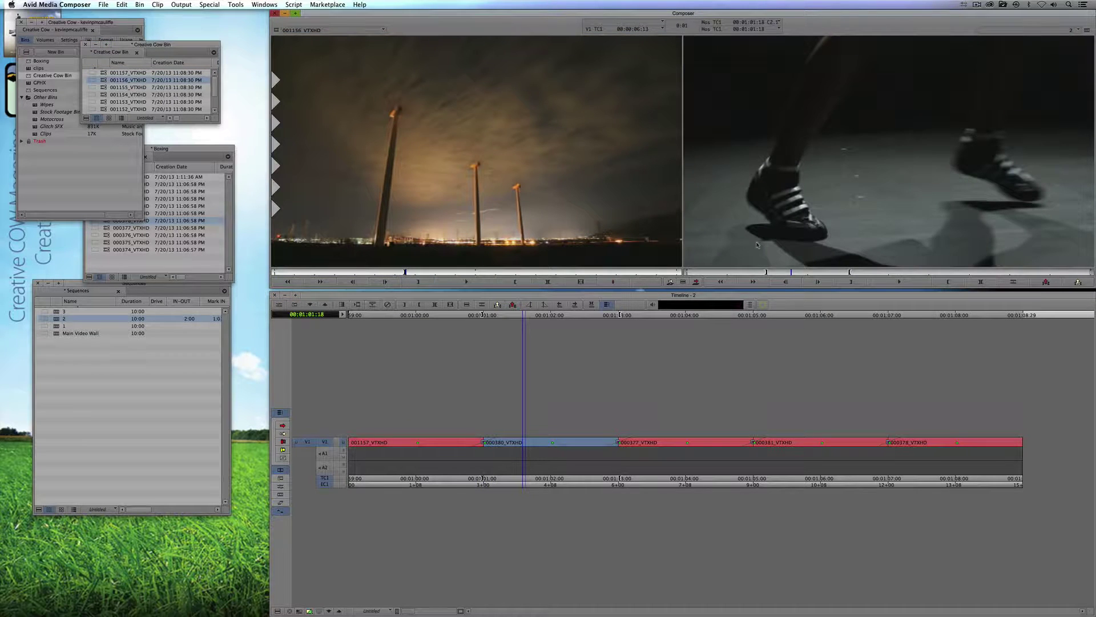
pyautogui.press('b')
# - Mark an in point in timelapse clip 001154_VTXHD and overwrite the third clip of sequence 2 with it
pyautogui.click(703, 446)
pyautogui.press('t')
pyautogui.moveTo(128, 94); pyautogui.dragTo(460, 252)
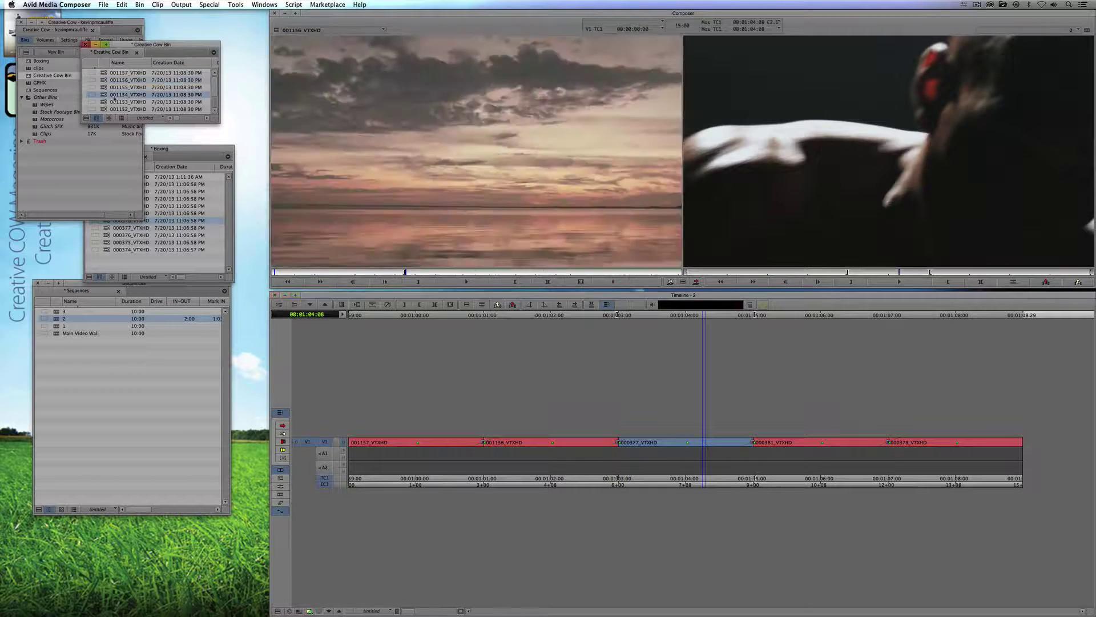
pyautogui.click(847, 148)
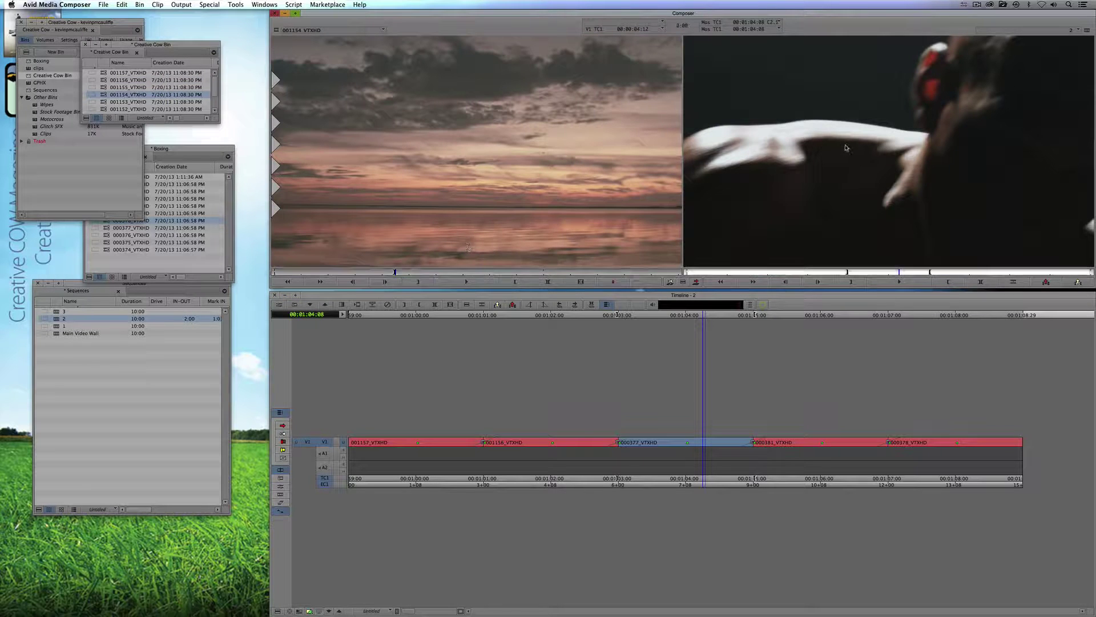
pyautogui.press('b')
# - Mark an in point in timelapse clip 001153_VTXHD and overwrite the fourth clip of sequence 2 with it
pyautogui.moveTo(727, 445); pyautogui.dragTo(796, 445)
pyautogui.press('t')
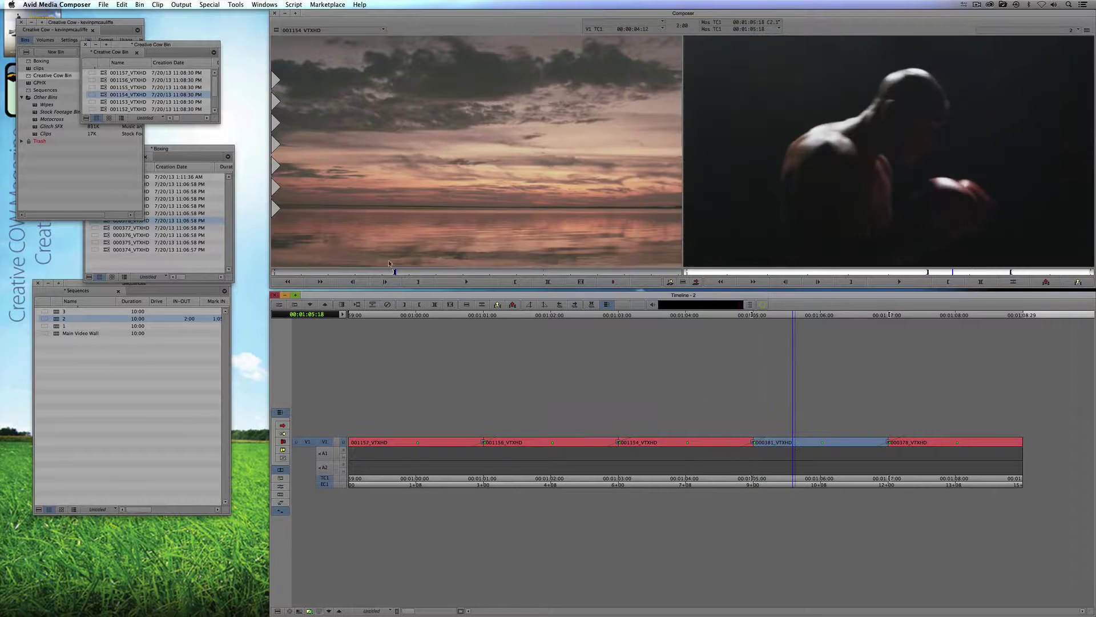
pyautogui.moveTo(110, 103); pyautogui.dragTo(505, 175)
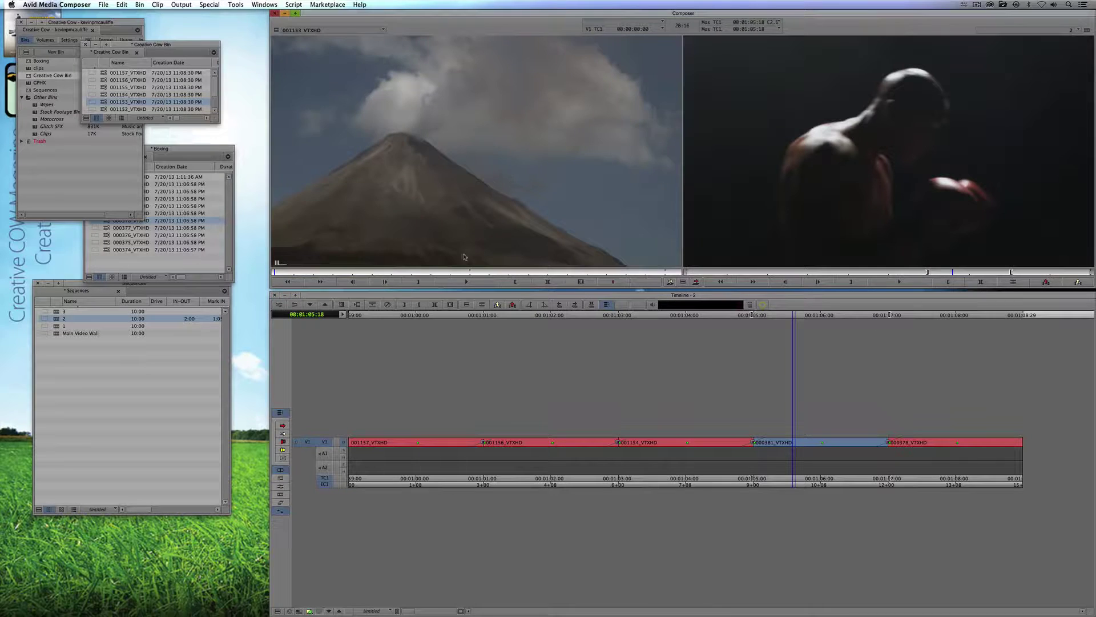
pyautogui.click(426, 272)
pyautogui.press('i')
pyautogui.click(791, 159)
pyautogui.press('b')
# - Mark an in point in timelapse clip 001152_VTXHD, overwrite the fifth clip of sequence 2, and return to the sequence start
pyautogui.click(955, 456)
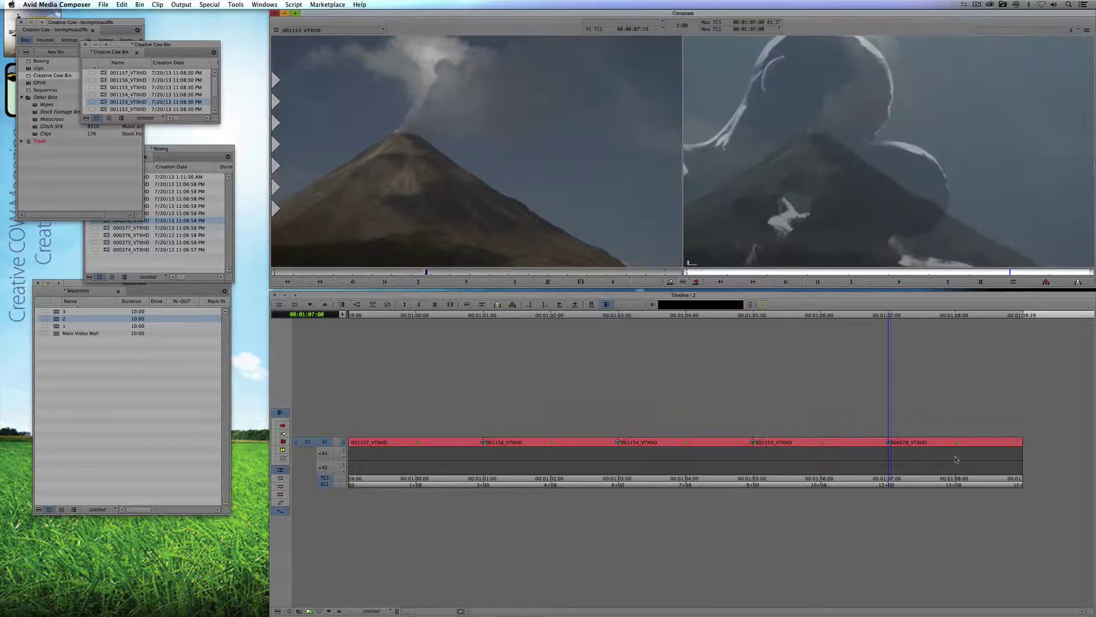
pyautogui.press('t')
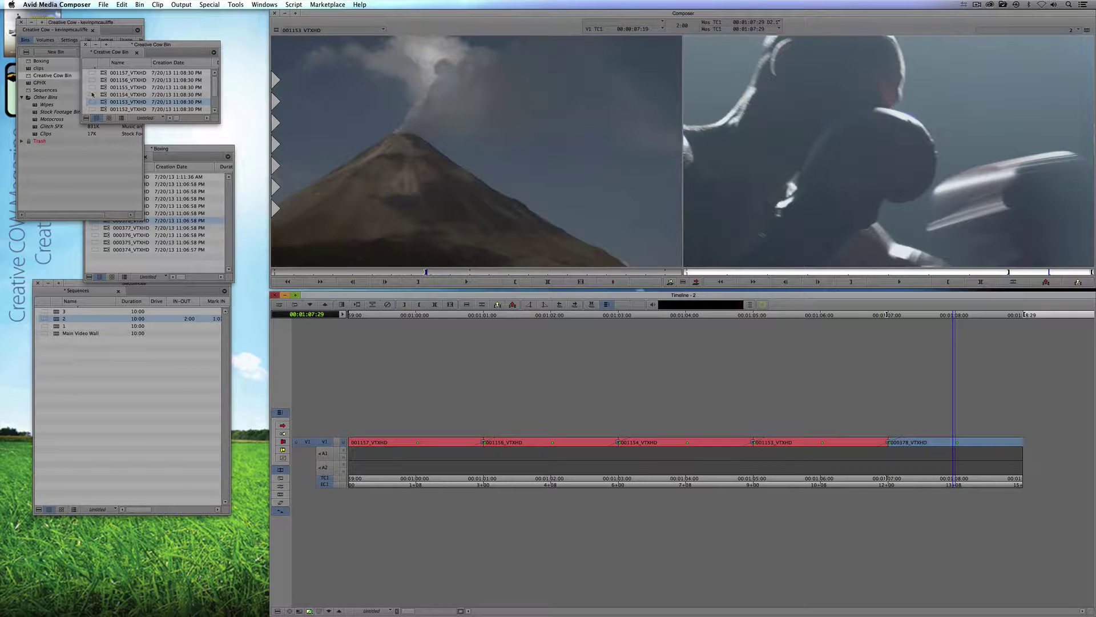
pyautogui.doubleClick(100, 109)
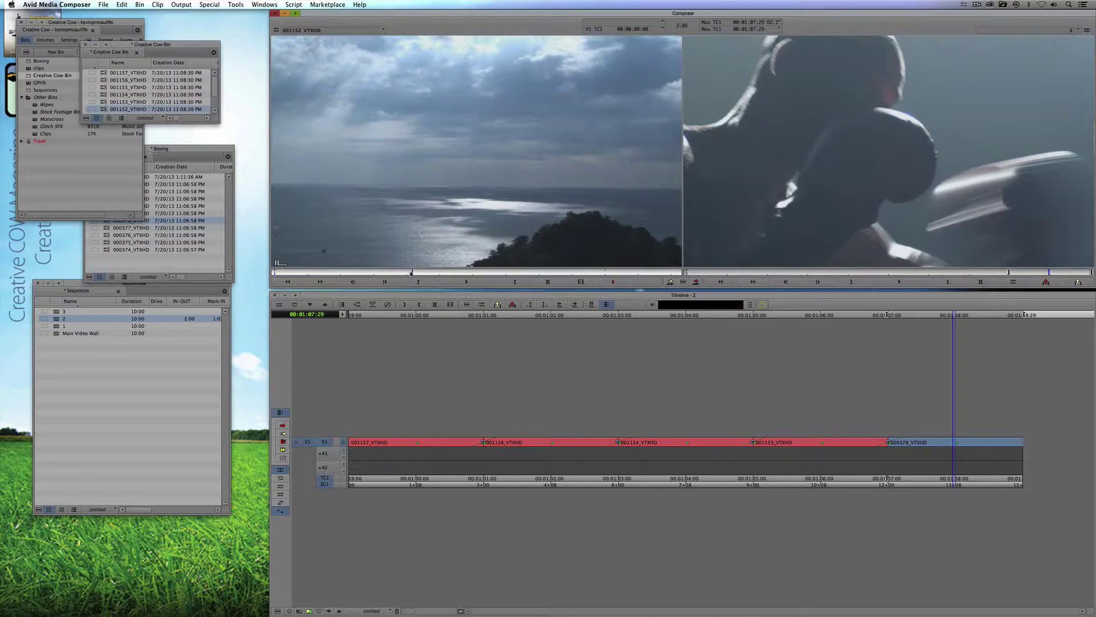
pyautogui.moveTo(411, 272); pyautogui.dragTo(391, 273)
pyautogui.press('i')
pyautogui.press('b')
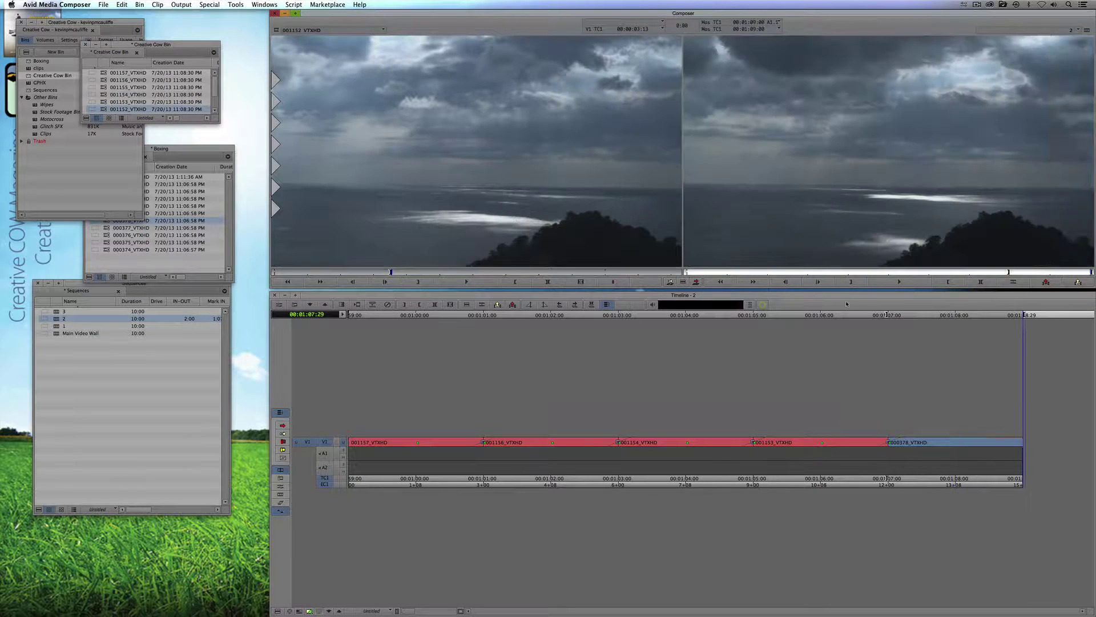
pyautogui.press('b')
pyautogui.moveTo(930, 446); pyautogui.dragTo(321, 415)
# - Mark the second clip of sequence 2 and lift it out, leaving a gap in its place
pyautogui.click(527, 450)
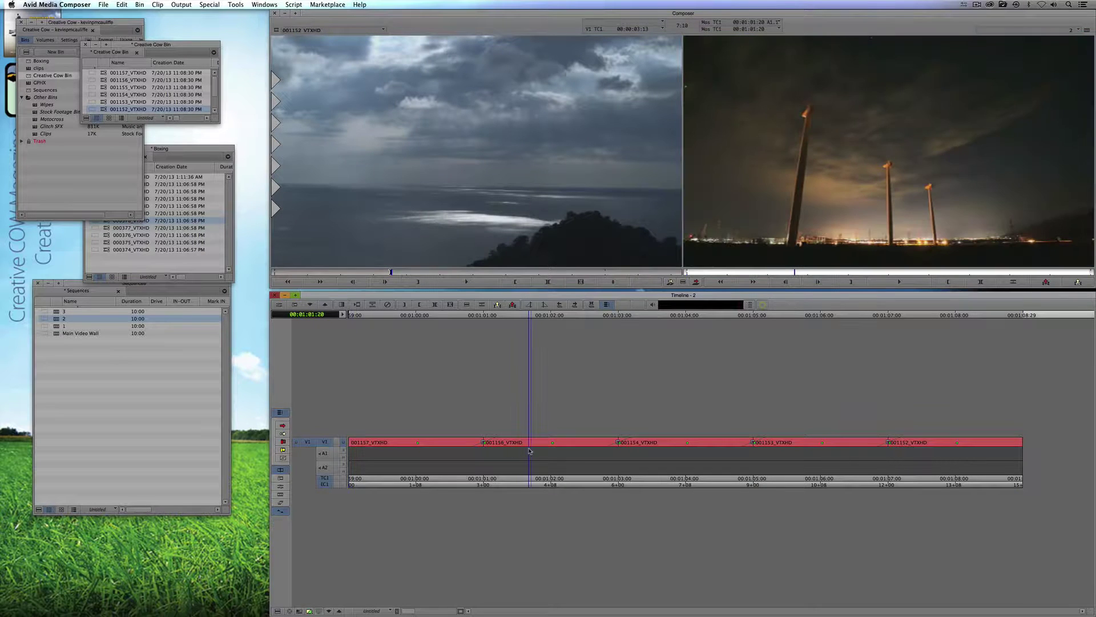
pyautogui.press('t')
pyautogui.press('q')
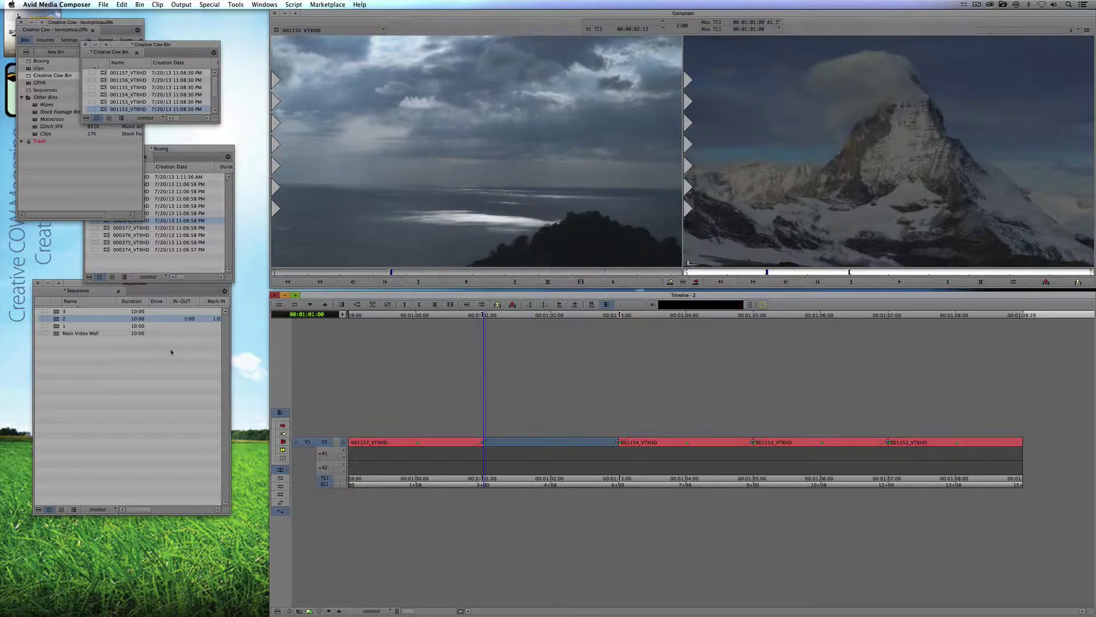
# - Load sequence 3, mark its third clip, and lift it out to leave a gap
pyautogui.doubleClick(56, 319)
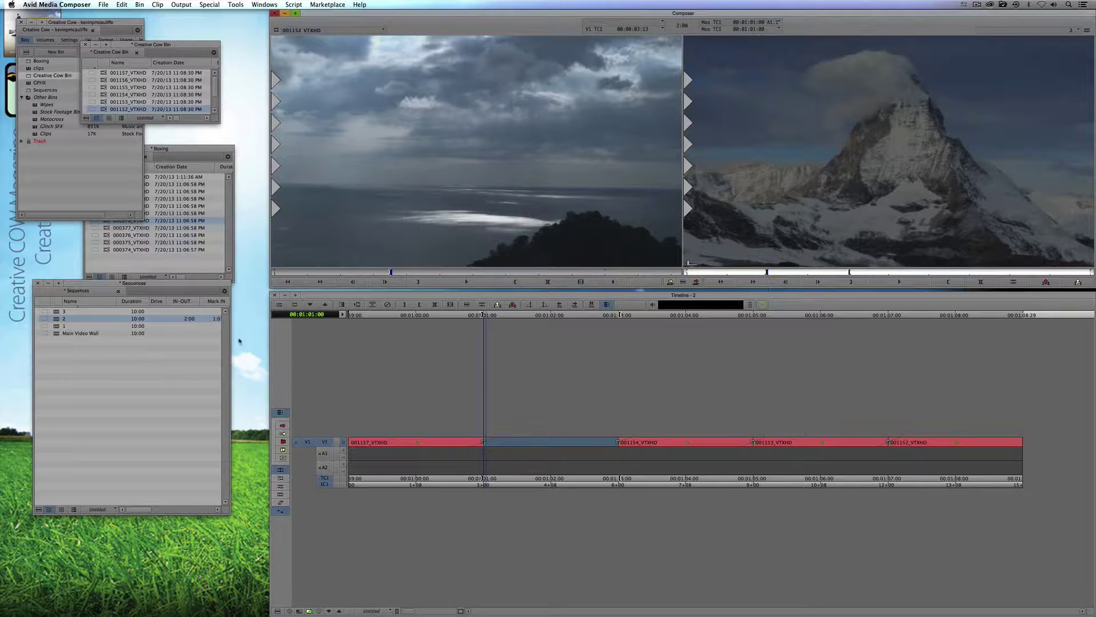
pyautogui.doubleClick(57, 312)
pyautogui.moveTo(588, 450); pyautogui.dragTo(724, 446)
pyautogui.press('t')
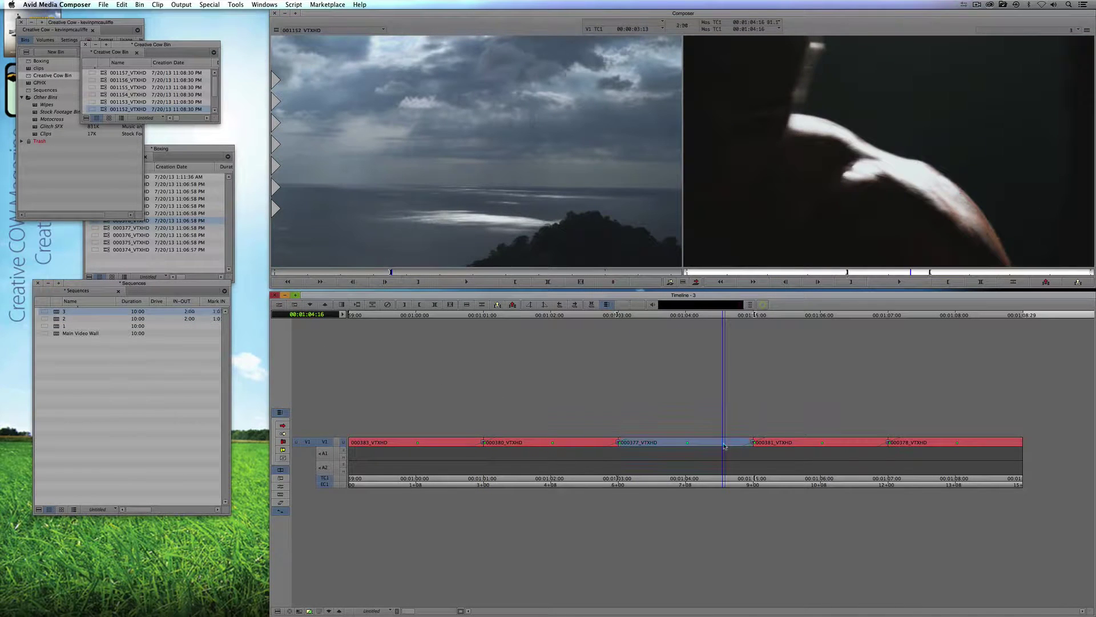
pyautogui.press('q')
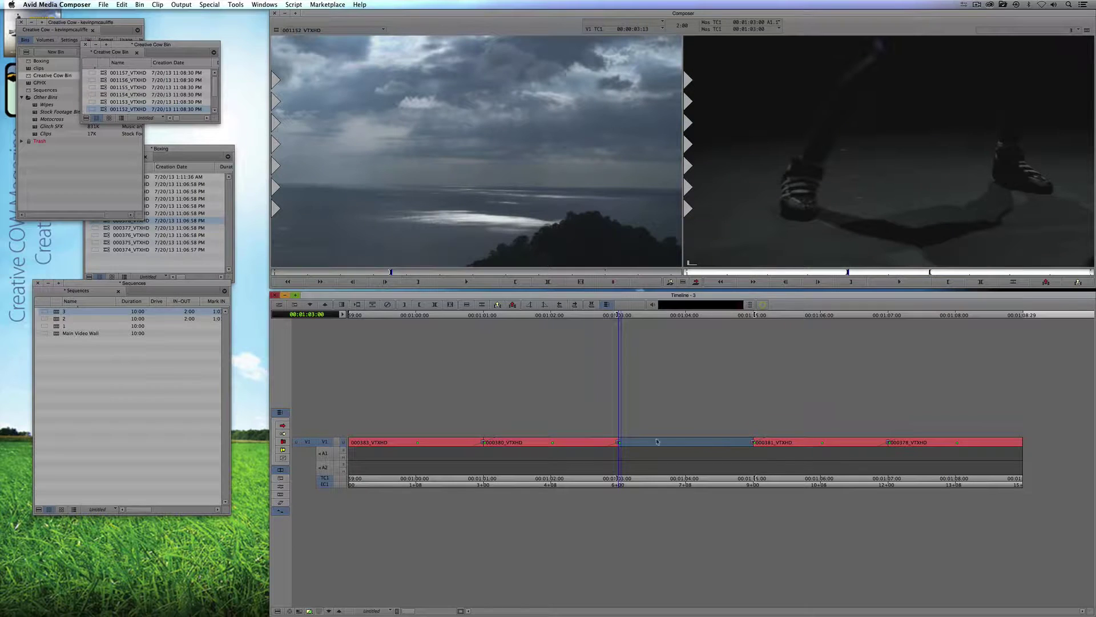
# - Load sequence 1, mark and lift its fourth clip to leave a gap, and return to the sequence start
pyautogui.doubleClick(62, 327)
pyautogui.click(837, 445)
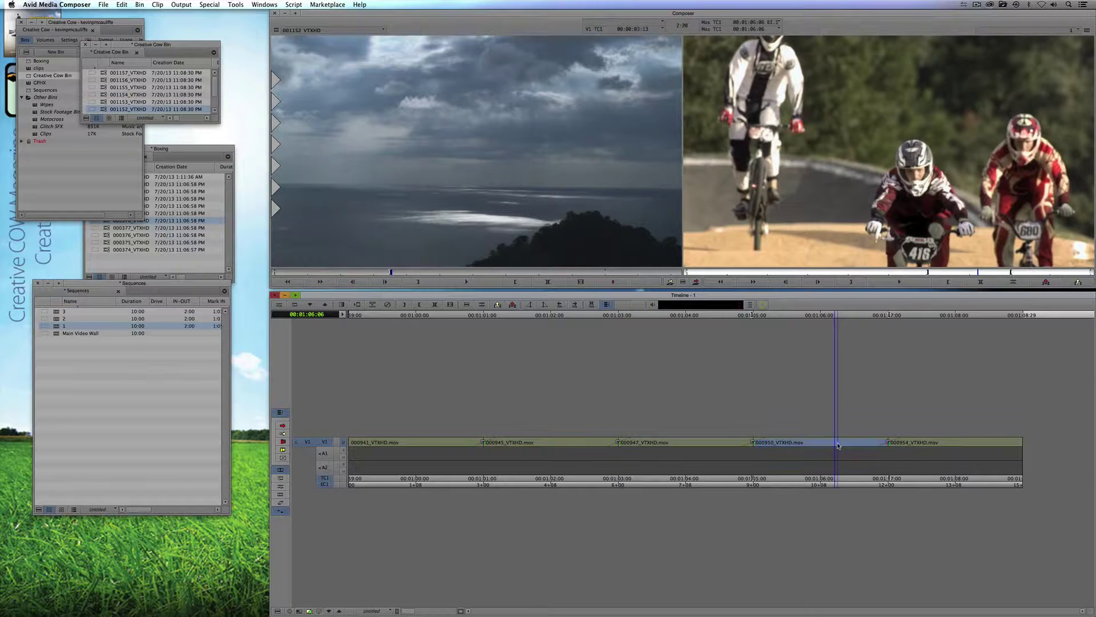
pyautogui.moveTo(838, 446); pyautogui.dragTo(323, 442)
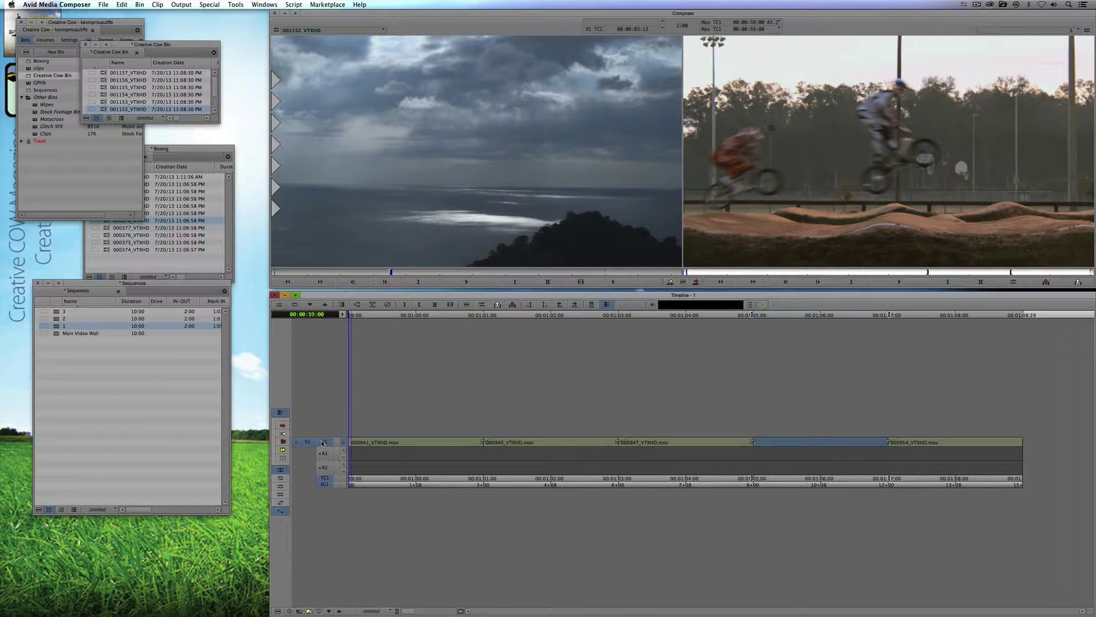